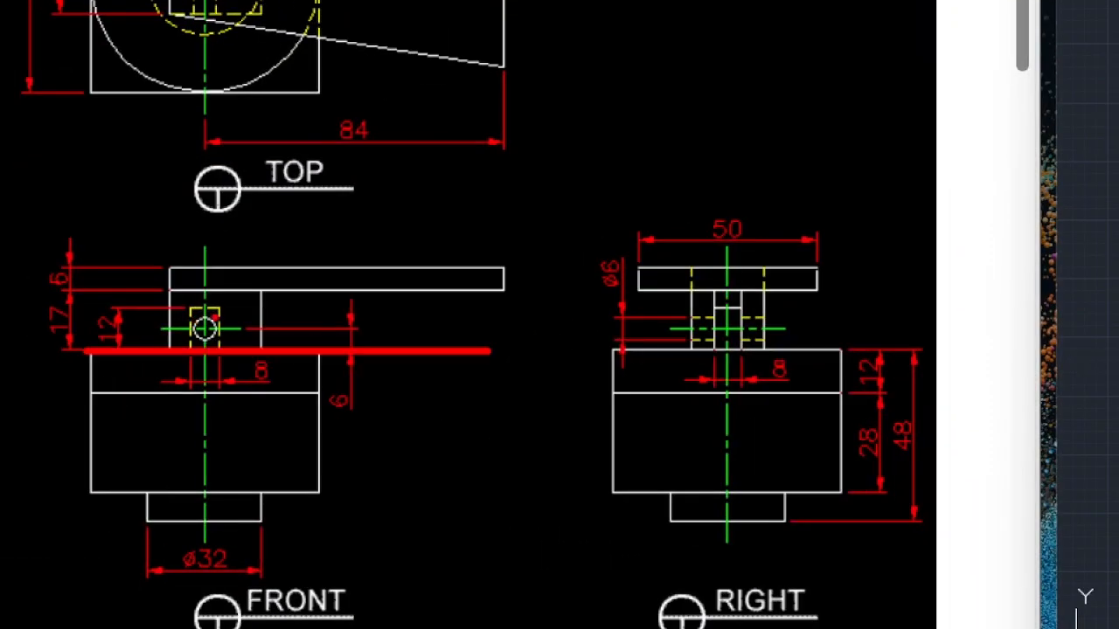
mouse_move(286, 316)
left_mouse_down()
mouse_move(303, 254)
mouse_move(269, 321)
left_mouse_up()
mouse_move(352, 474)
left_mouse_down()
mouse_move(146, 437)
mouse_move(312, 493)
left_mouse_up()
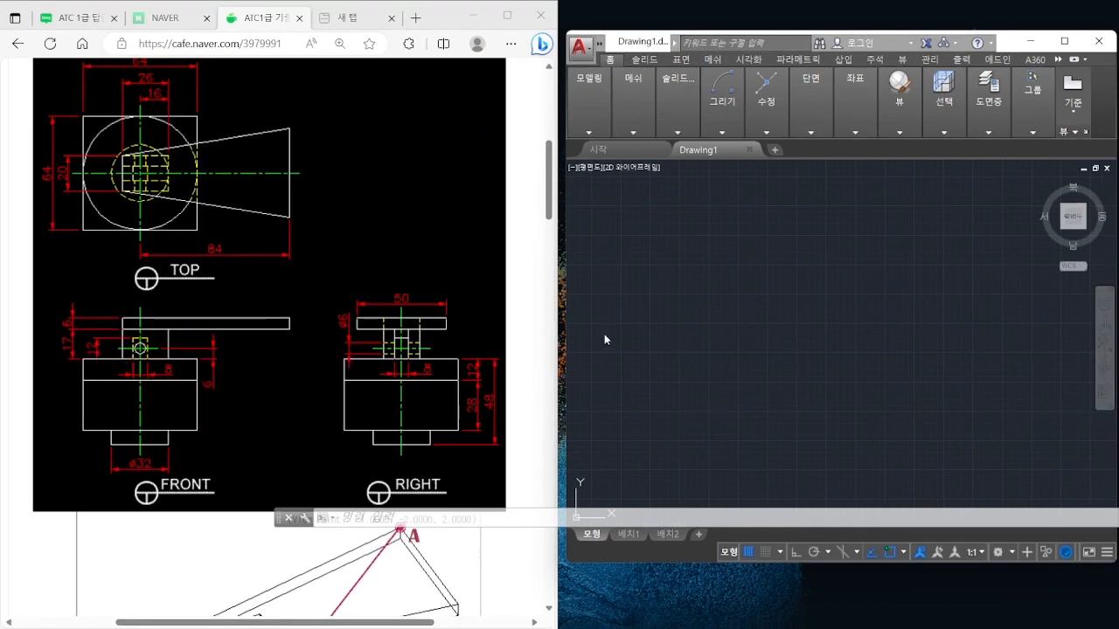
Turn off the grid display and turn on Ortho mode in the empty AutoCAD drawing
key("Escape")
key("Escape")
key("Escape")
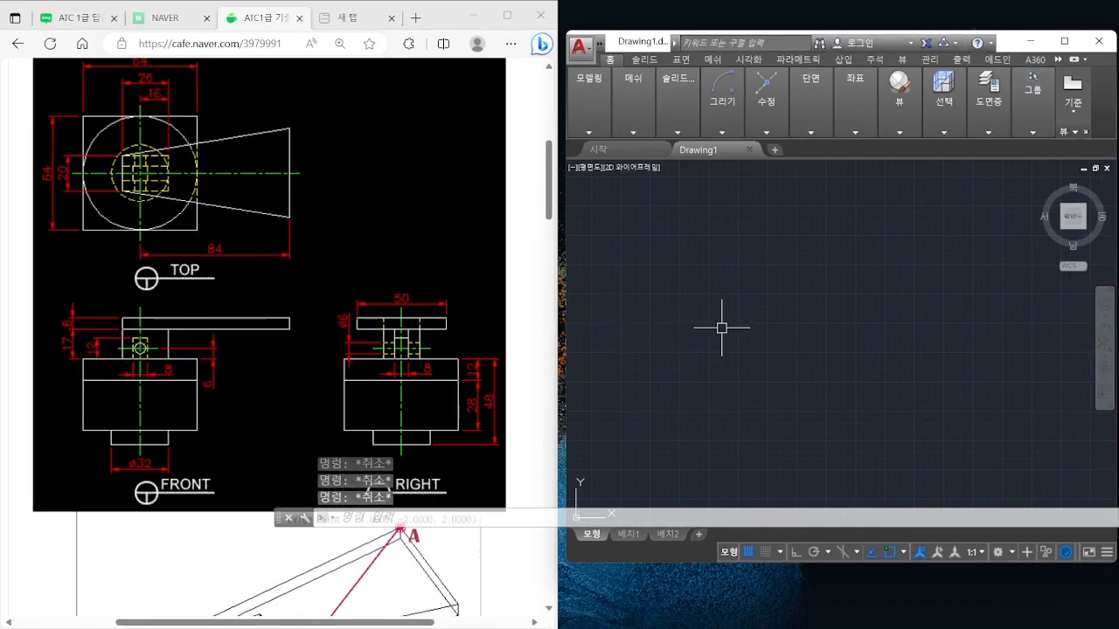
key("F7")
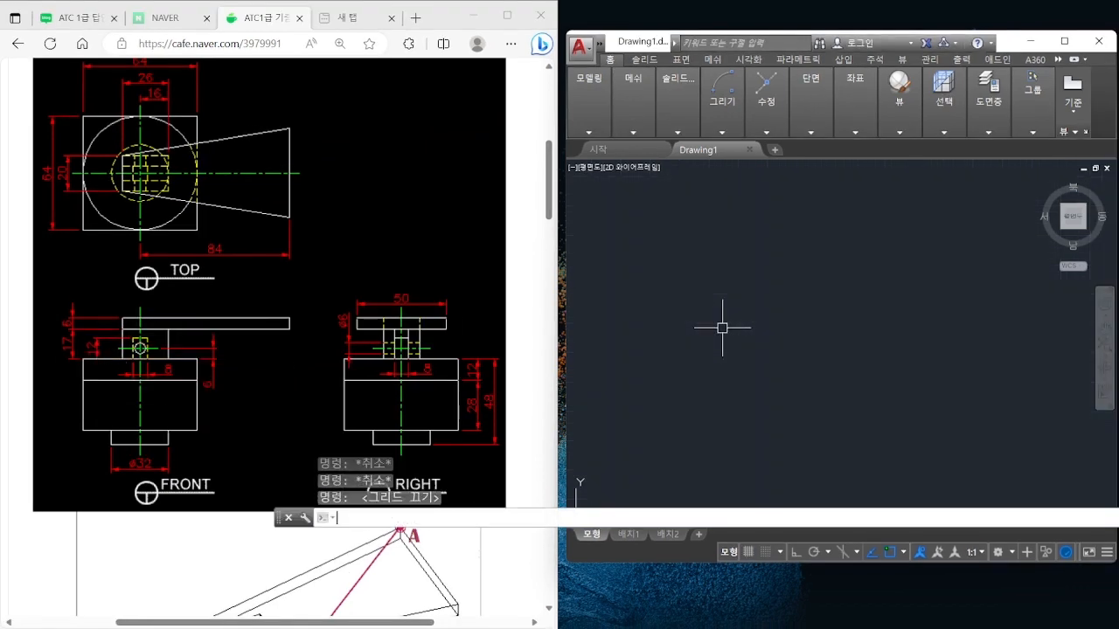
key("F8")
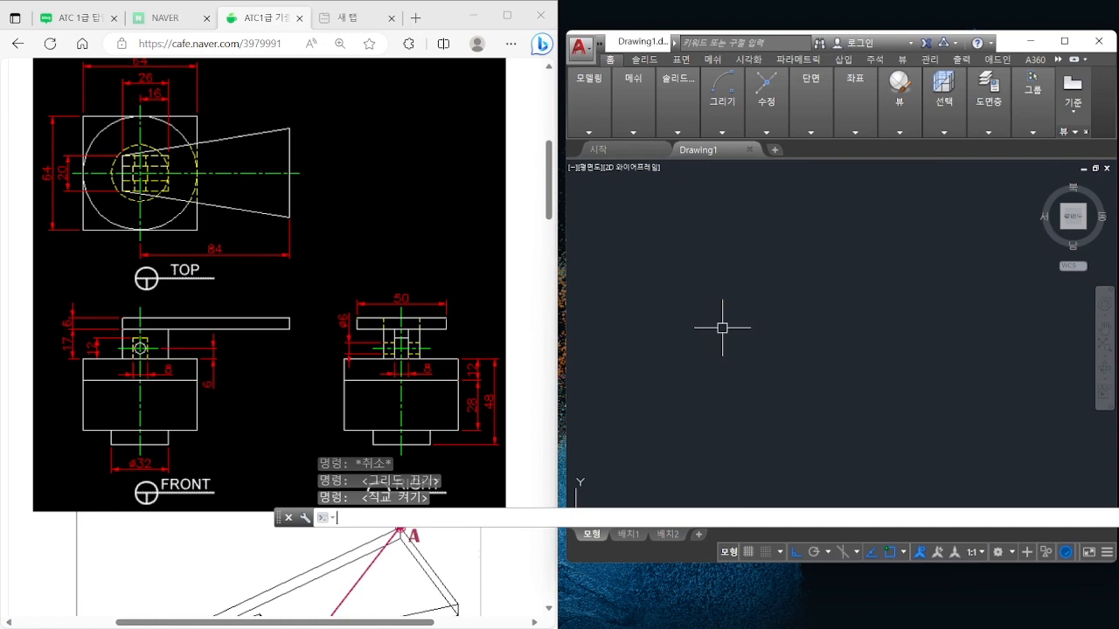
key("Escape")
key("Escape")
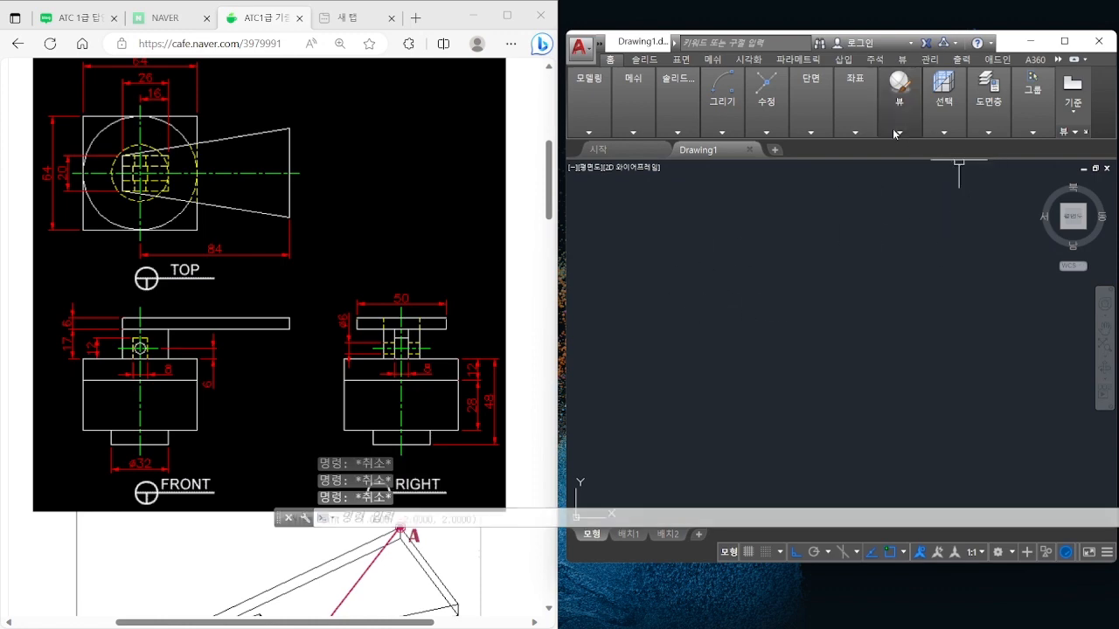
Switch the model space to multiple viewports and return it to a single viewport
left_click(895, 133)
left_click(918, 182)
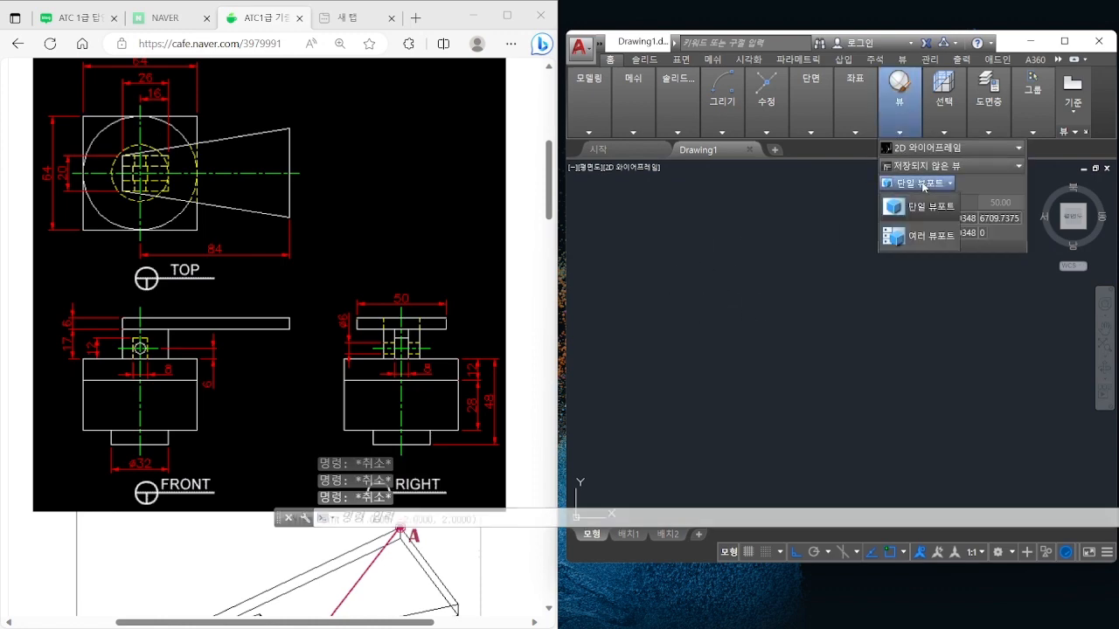
left_click(917, 234)
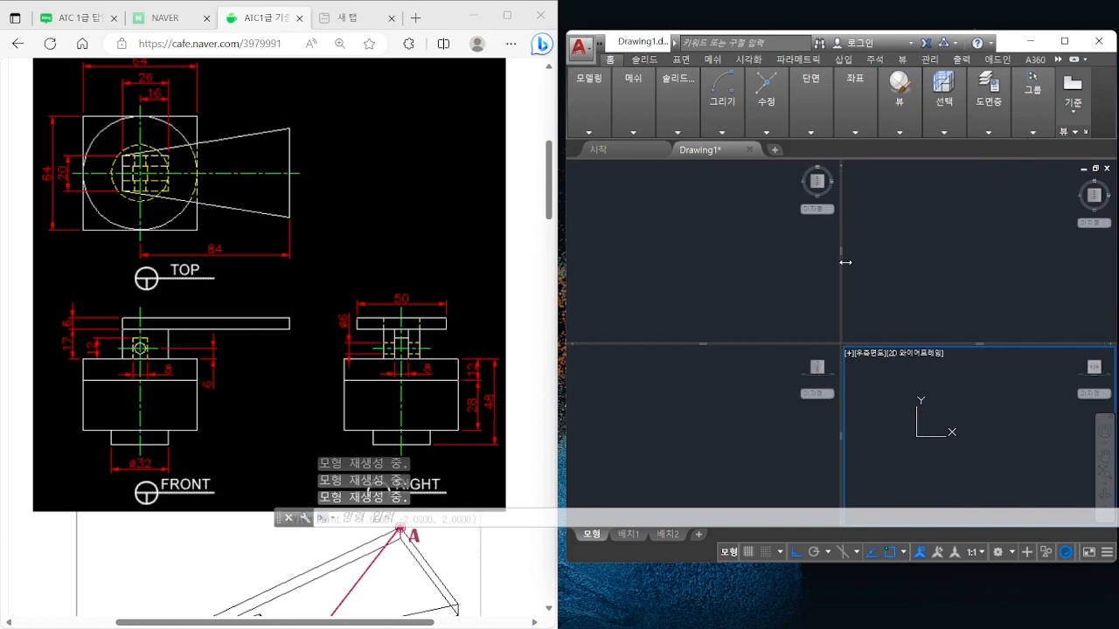
left_click(900, 133)
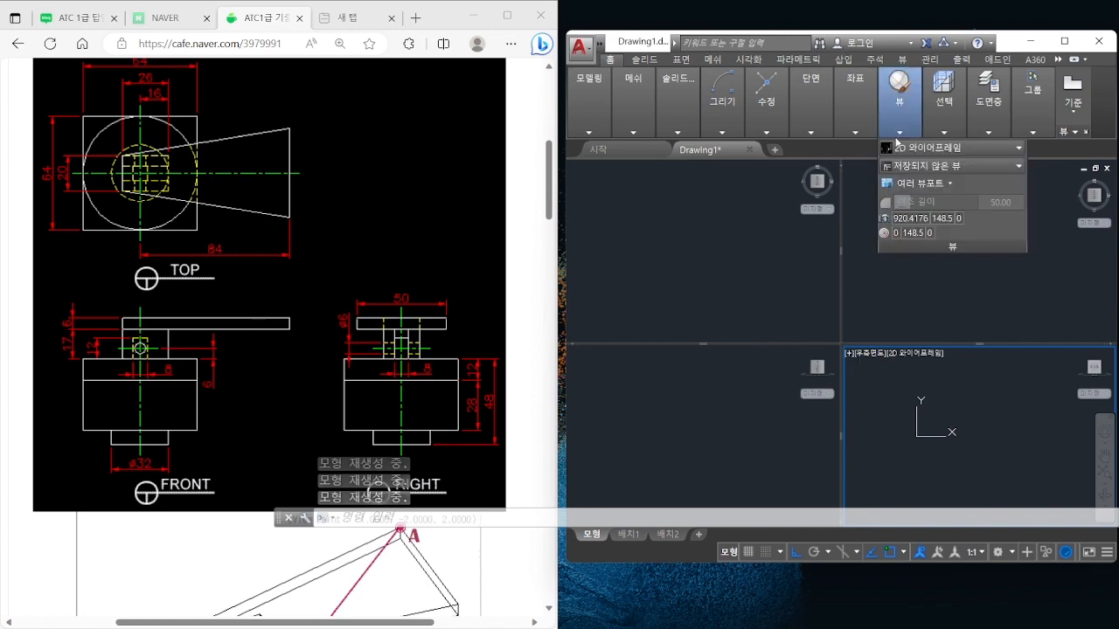
left_click(918, 183)
left_click(918, 199)
key("Escape")
key("Escape")
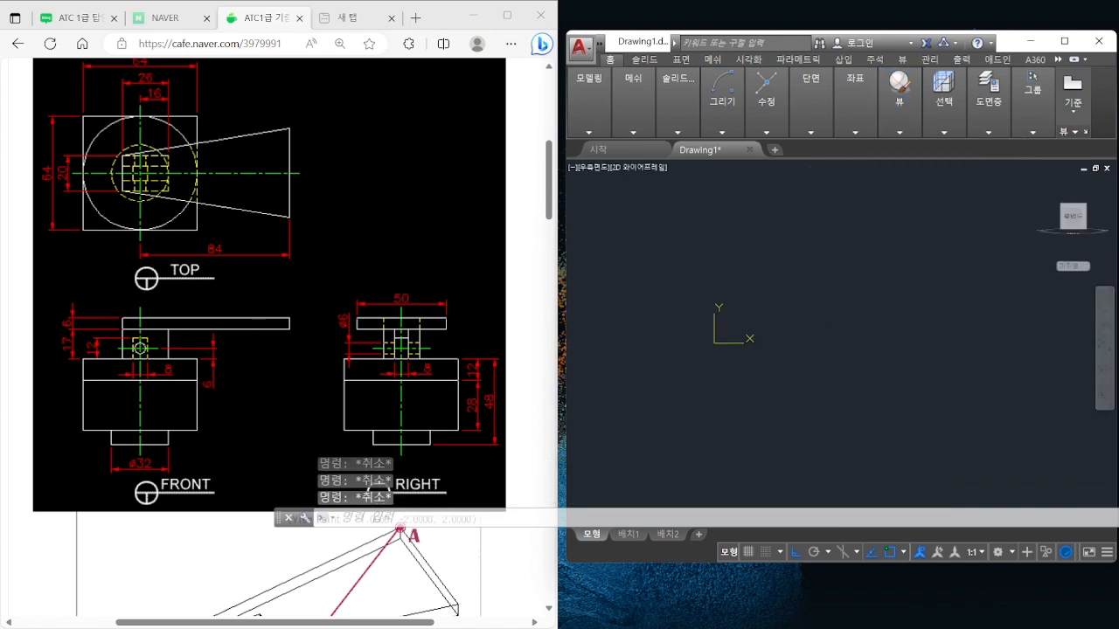
Set the Top view and draw a freehand horizontal rectangle in the middle of the drawing area
left_click(594, 177)
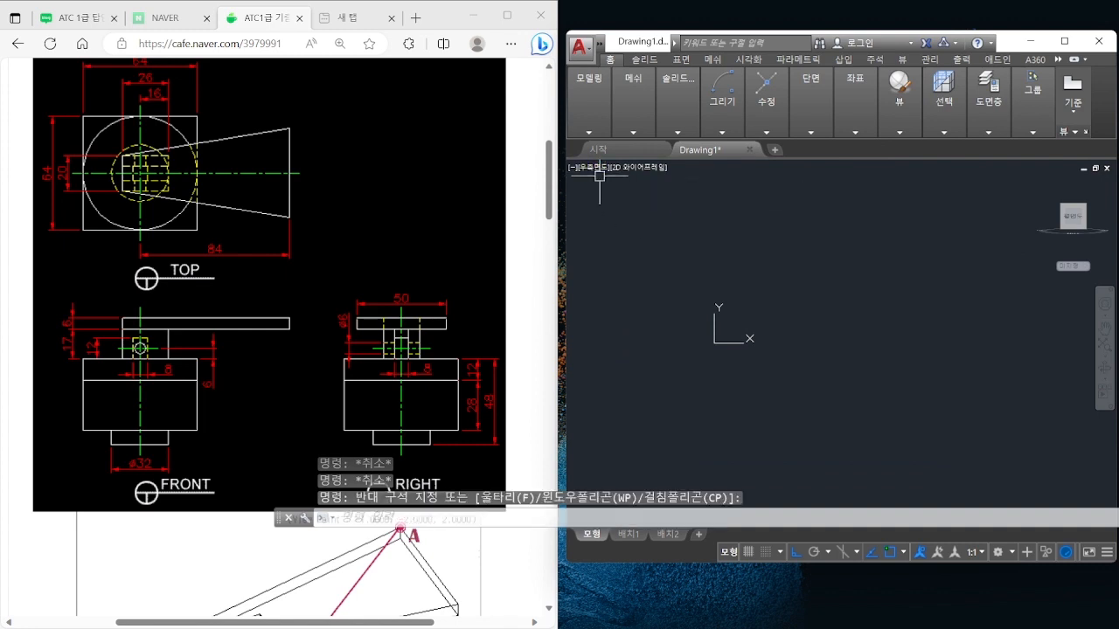
left_click(601, 168)
left_click(647, 202)
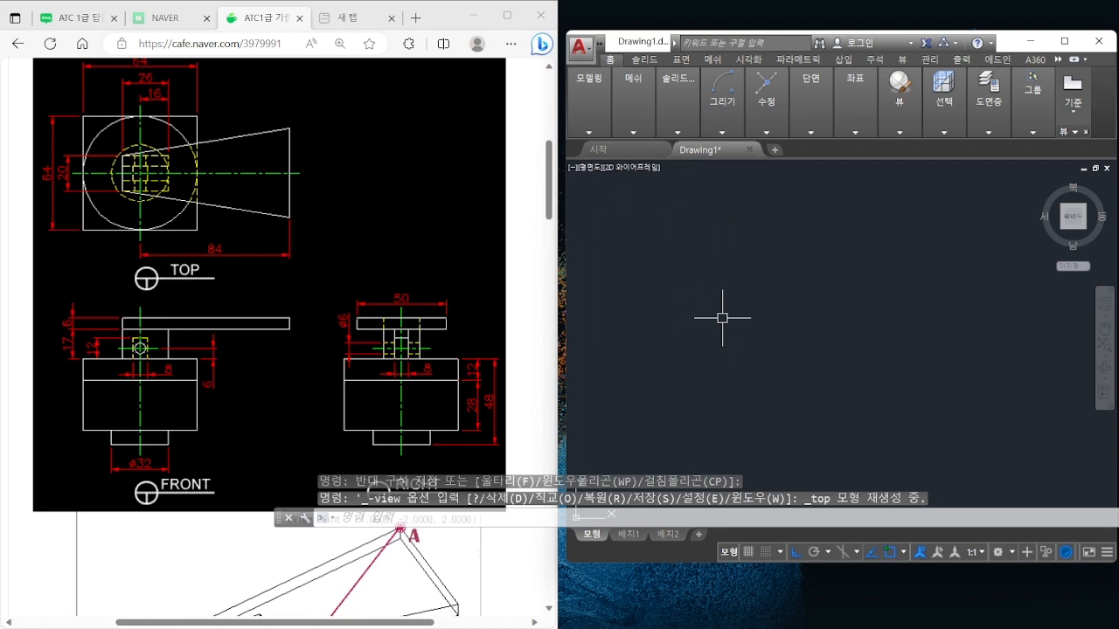
type("rec")
key("Return")
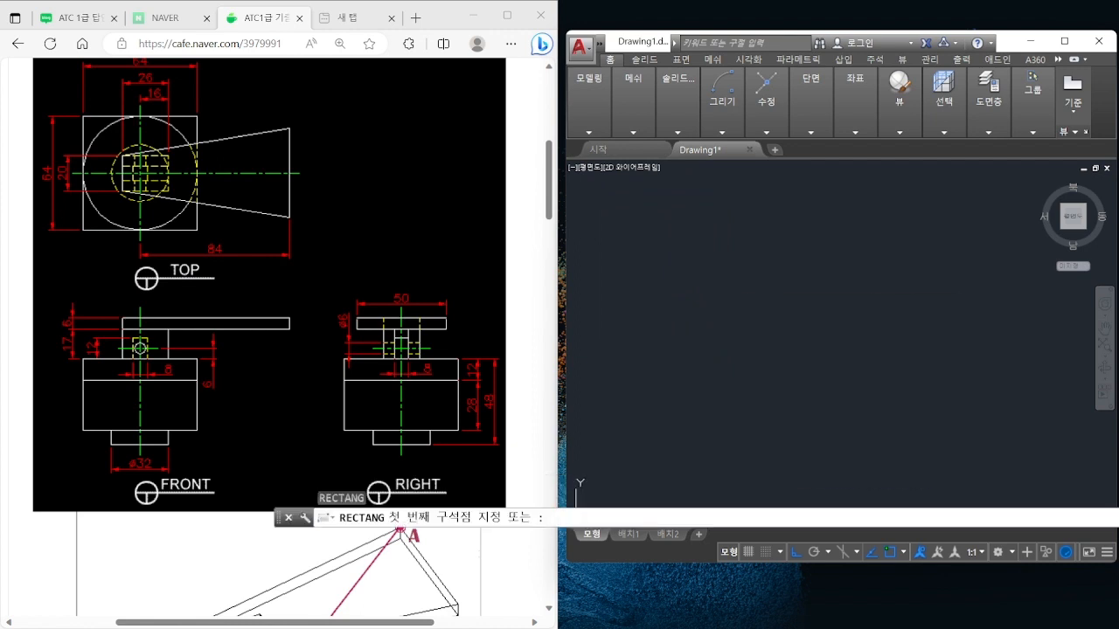
left_click(674, 259)
left_click(796, 335)
key("Return")
key("Escape")
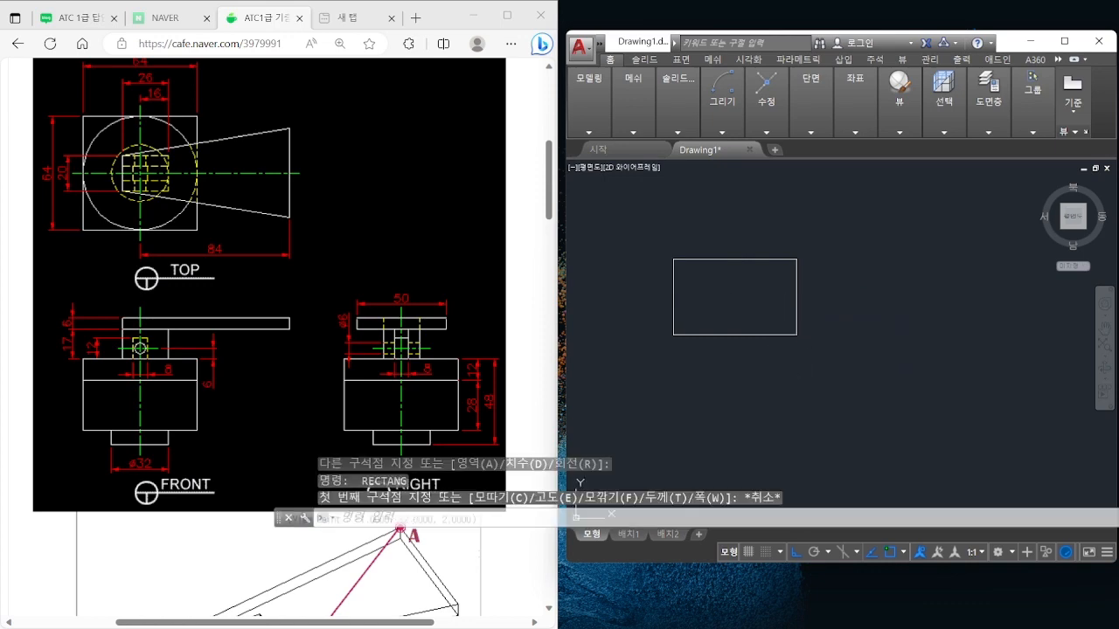
Extrude the rectangle upward into a low box with a freely picked height
middle_click_drag(817, 347, 806, 276, "shift")
type("Ext")
key("Return")
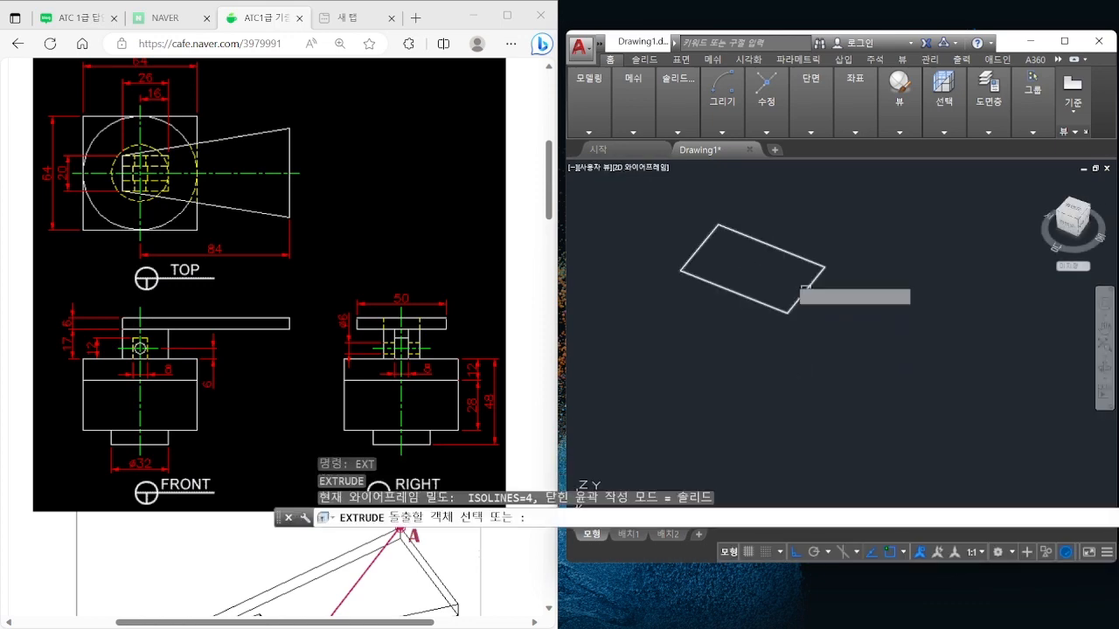
type("ext")
key("Return")
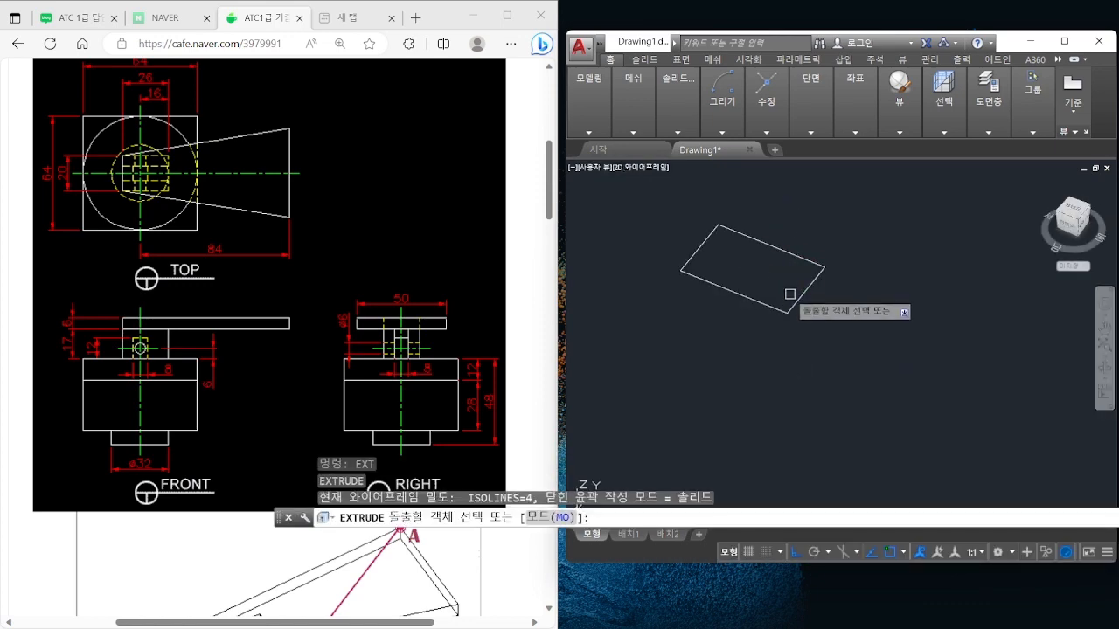
left_click(791, 294)
left_click(778, 310)
key("Return")
left_click(760, 246)
key("Return")
key("Escape")
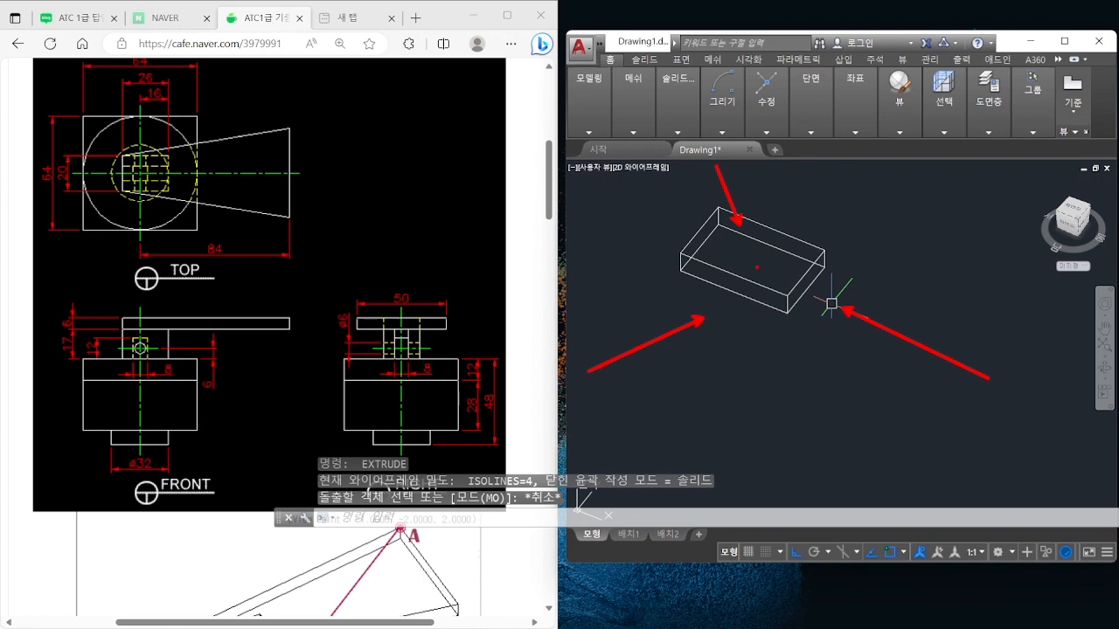
Draw a freehand circle beside the box, on the same base plane
type("c")
key("Return")
left_click(895, 340)
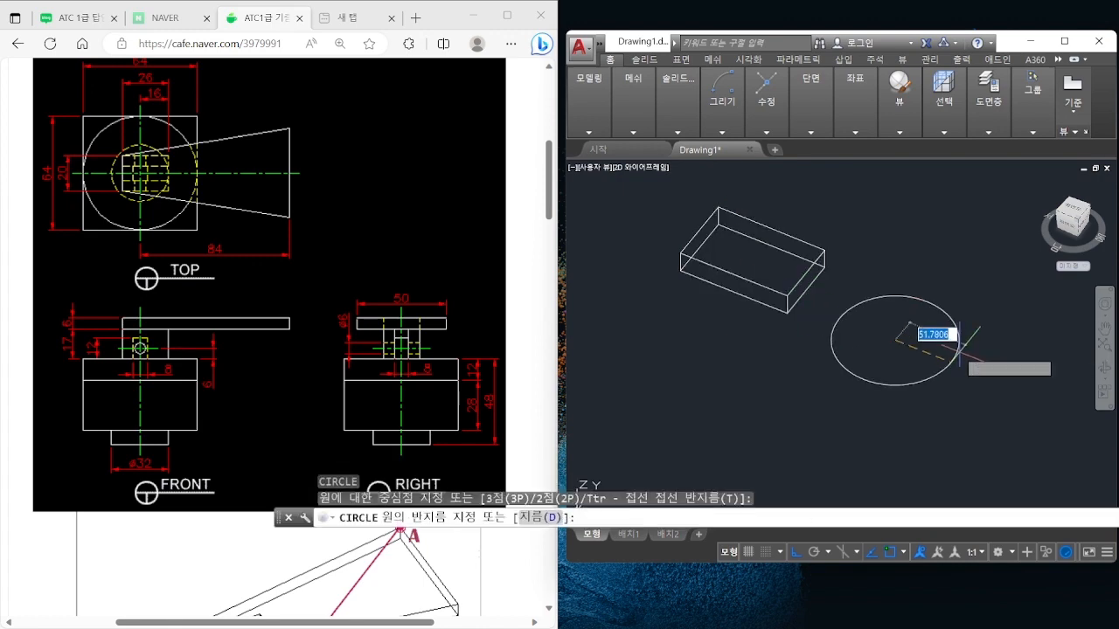
left_click(950, 349)
key("Escape")
key("Escape")
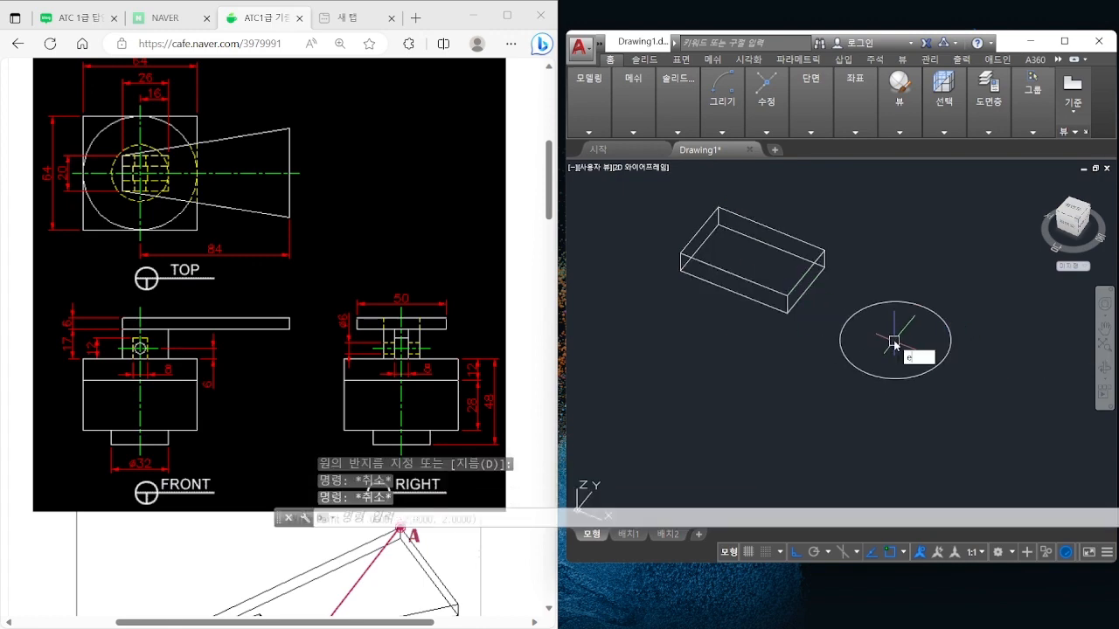
Extrude the circle upward into a cylinder with a freely picked height
type("Ext")
key("Return")
left_click(877, 352)
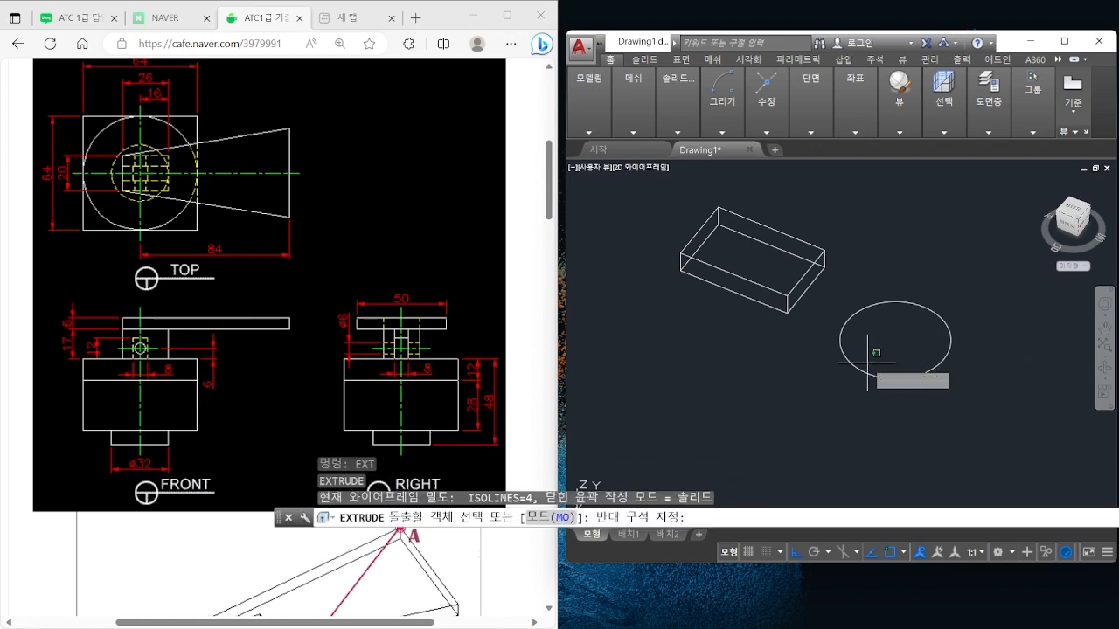
left_click(825, 380)
key("Return")
left_click(876, 309)
key("Return")
key("Escape")
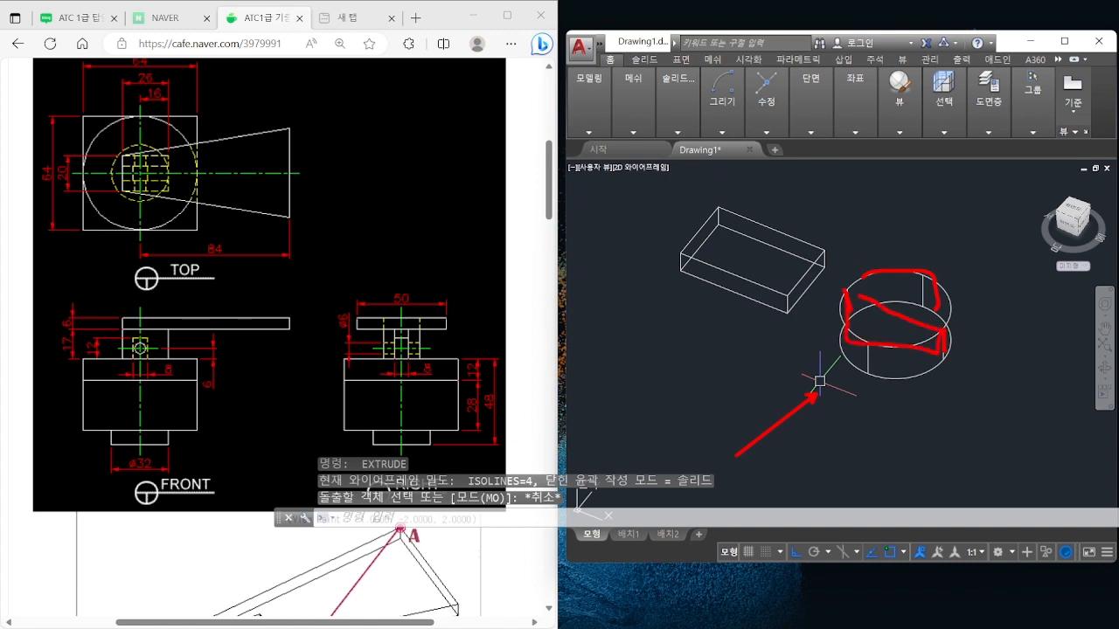
Examine the box and cylinder in the Front view and in the Right view
left_click(586, 168)
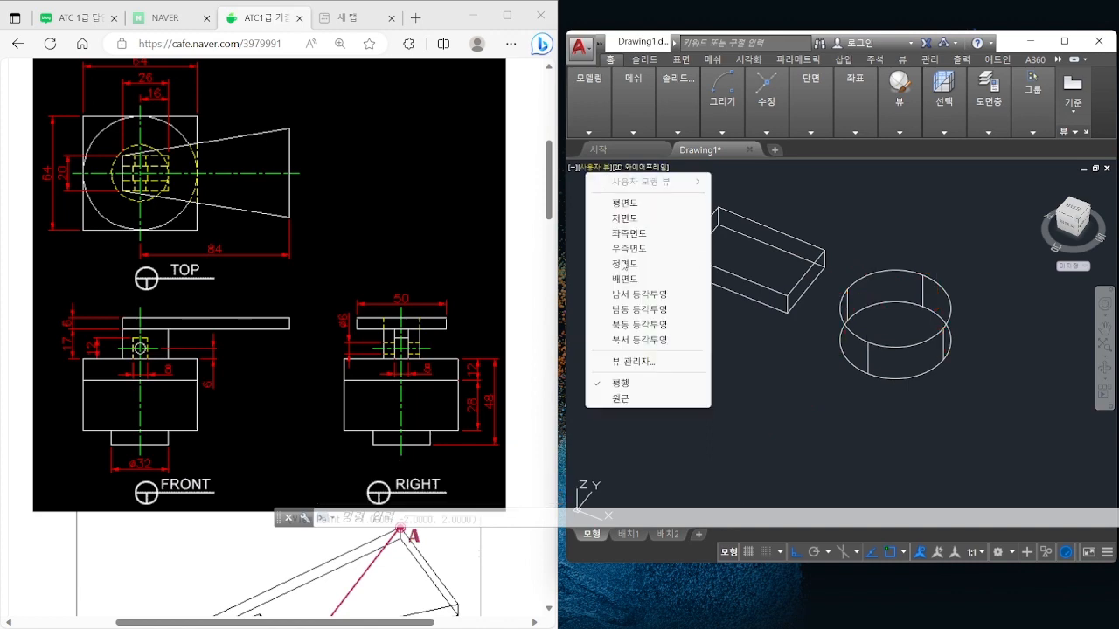
left_click(612, 264)
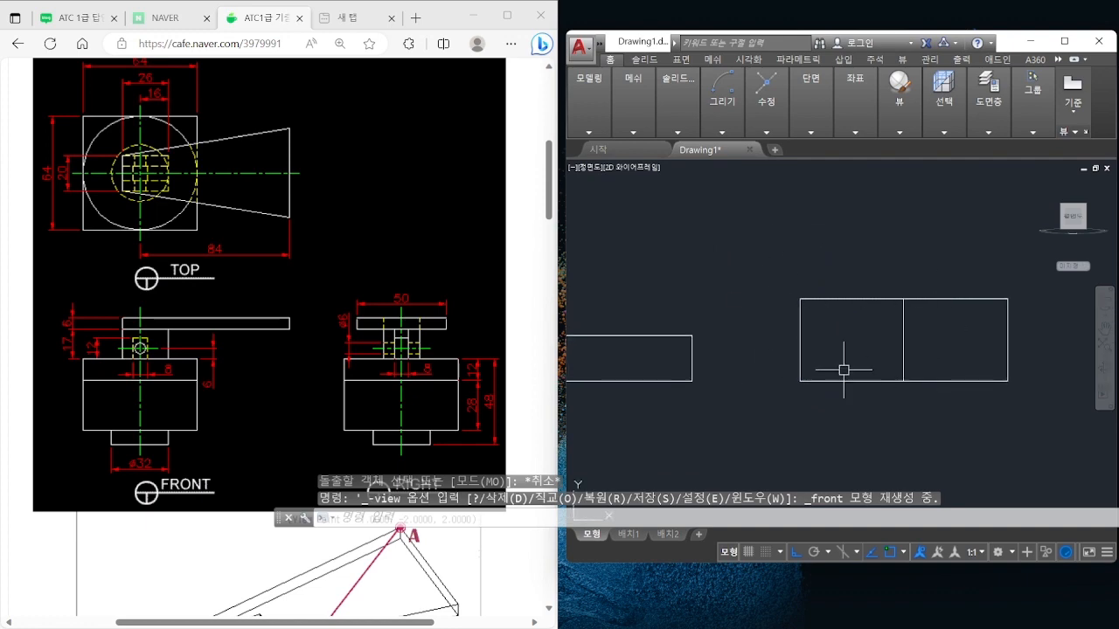
left_click(592, 168)
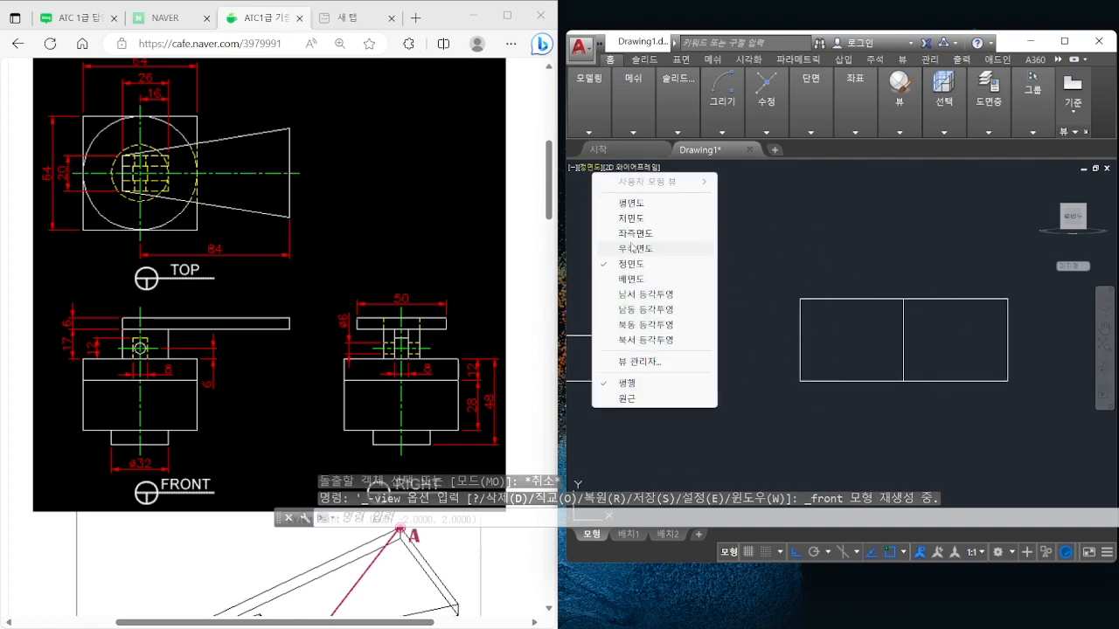
left_click(636, 248)
Move the box sideways clear of the cylinder in the Right view
type("m")
key("Return")
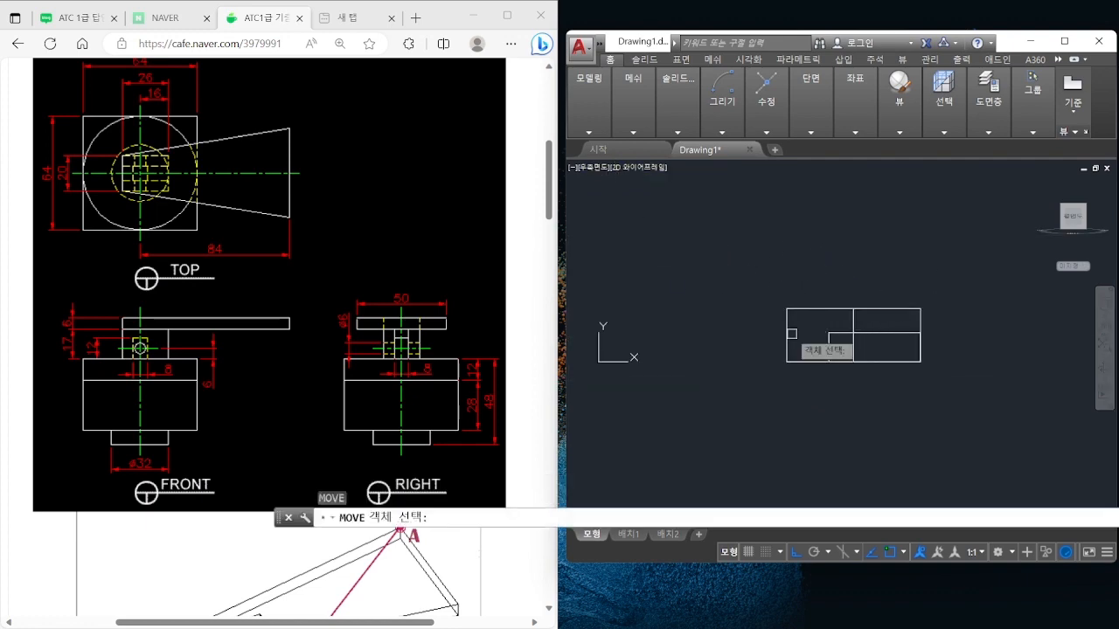
key("Escape")
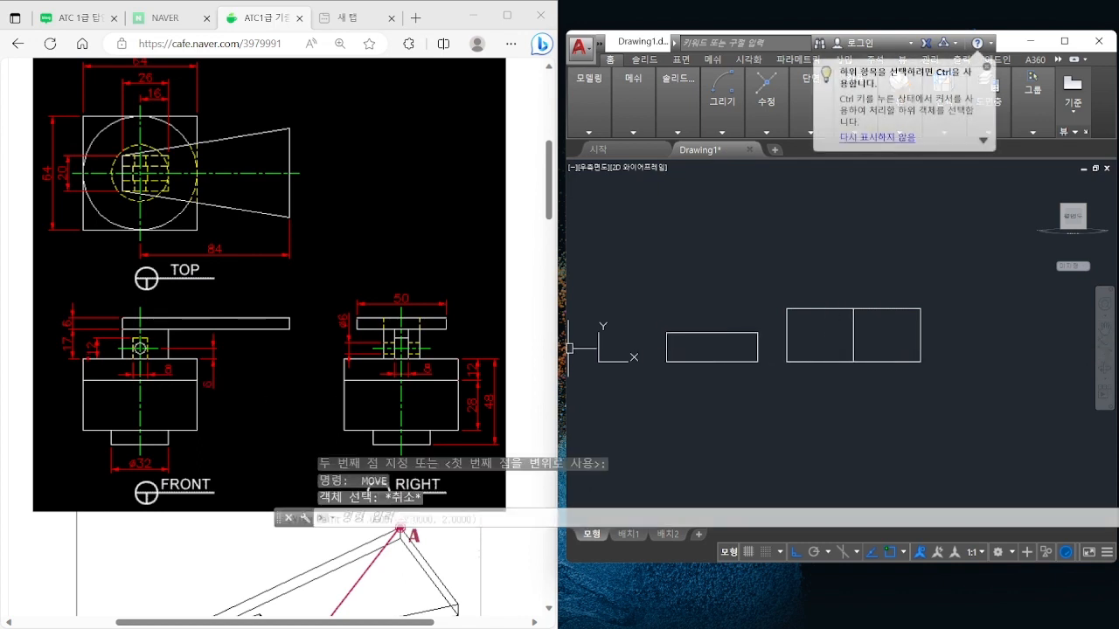
mouse_move(85, 355)
left_mouse_down()
mouse_move(154, 375)
mouse_move(215, 375)
left_mouse_up()
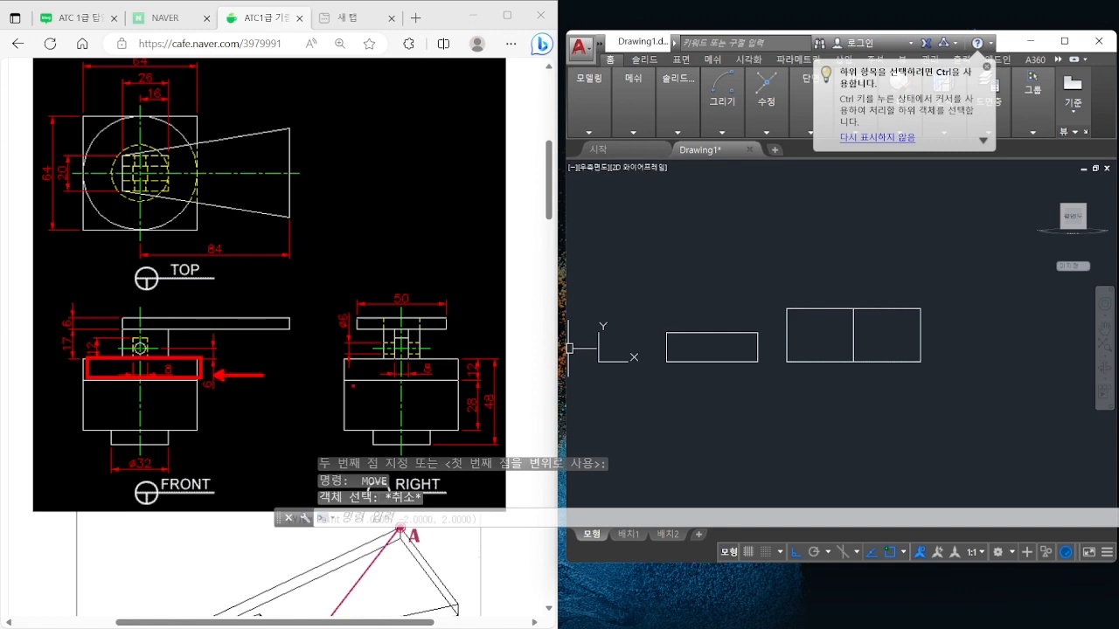
left_click_drag(80, 382, 201, 420)
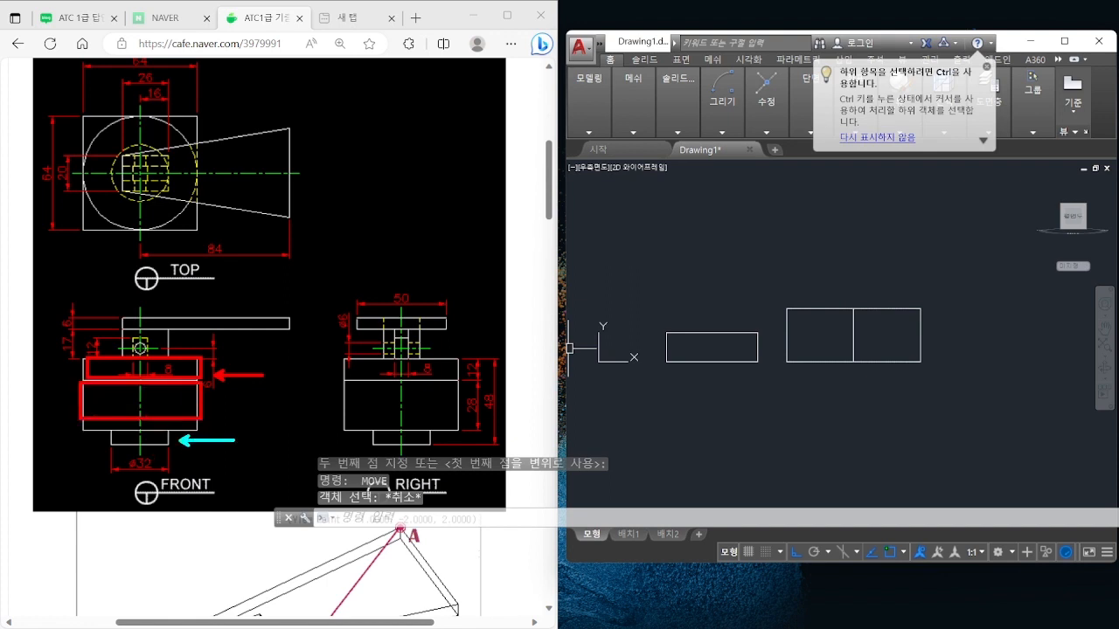
left_click_drag(107, 431, 166, 443)
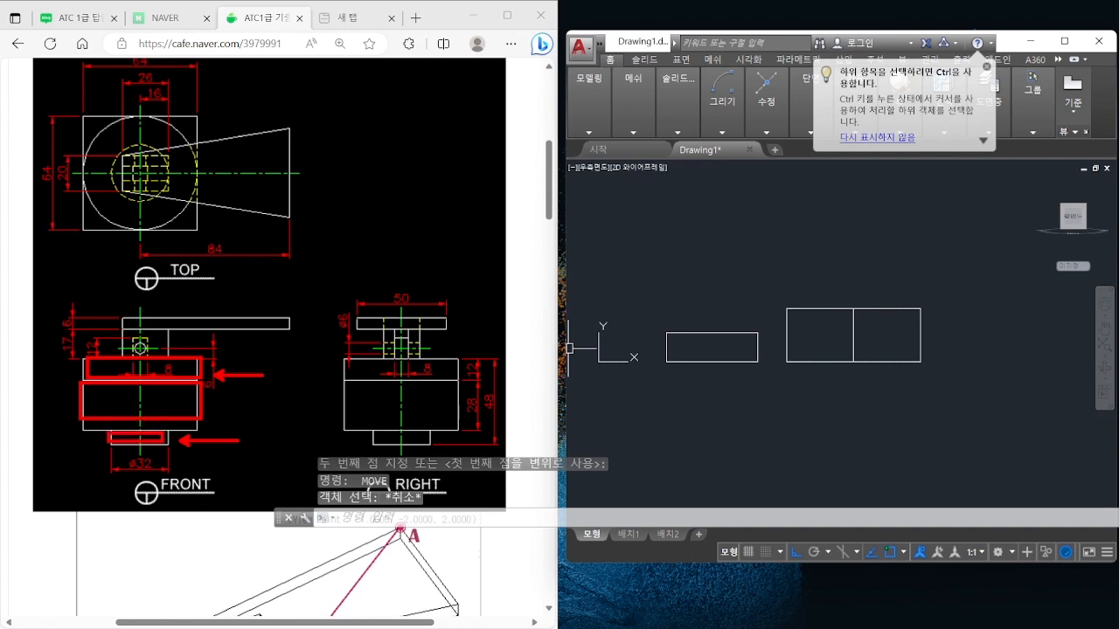
key("Escape")
scroll(236, 438, "down", 3)
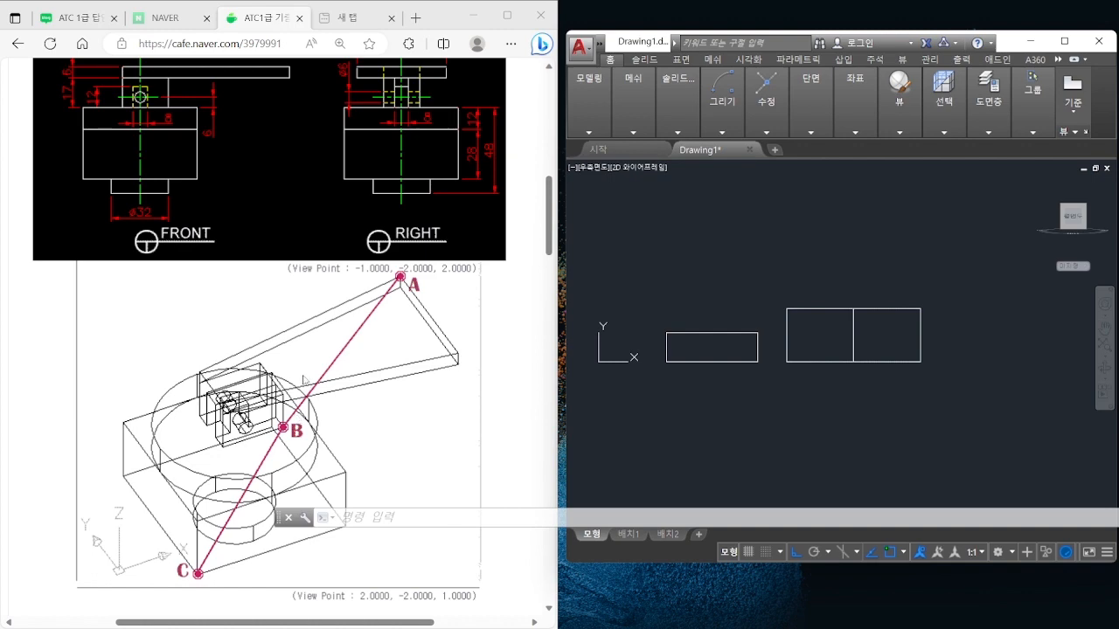
scroll(303, 379, "up", 4)
Erase both the box and the cylinder from the drawing
left_click(777, 370)
key("Escape")
key("Escape")
left_click(914, 390)
left_click(688, 315)
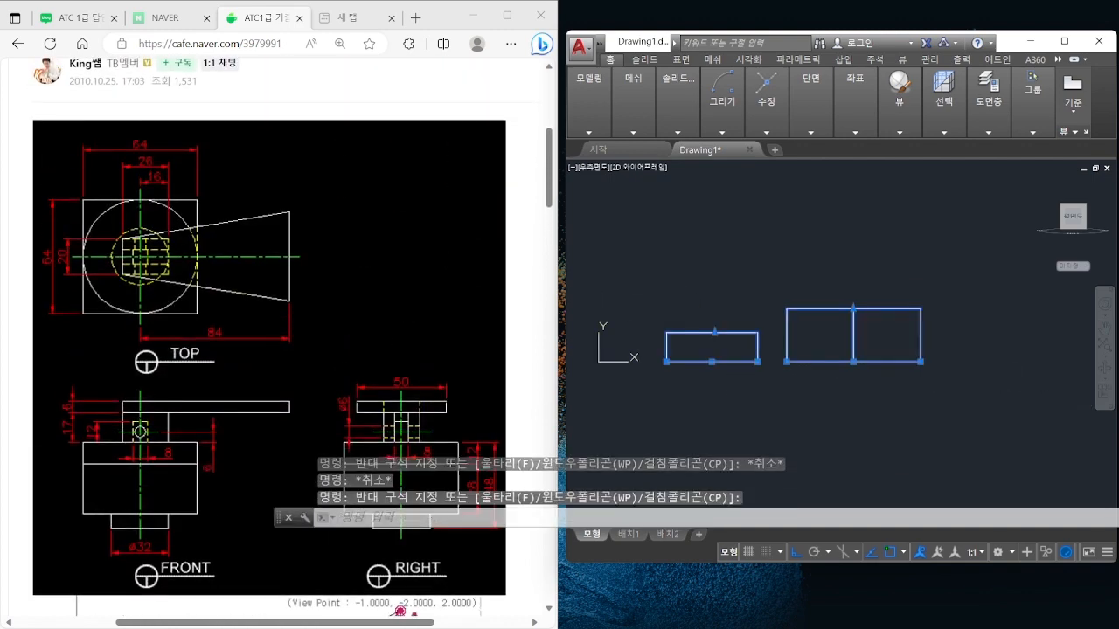
type("e")
key("Return")
Set the Top view and, with Ortho mode off, draw a 64 by 64 square from a freely picked corner
left_click(595, 166)
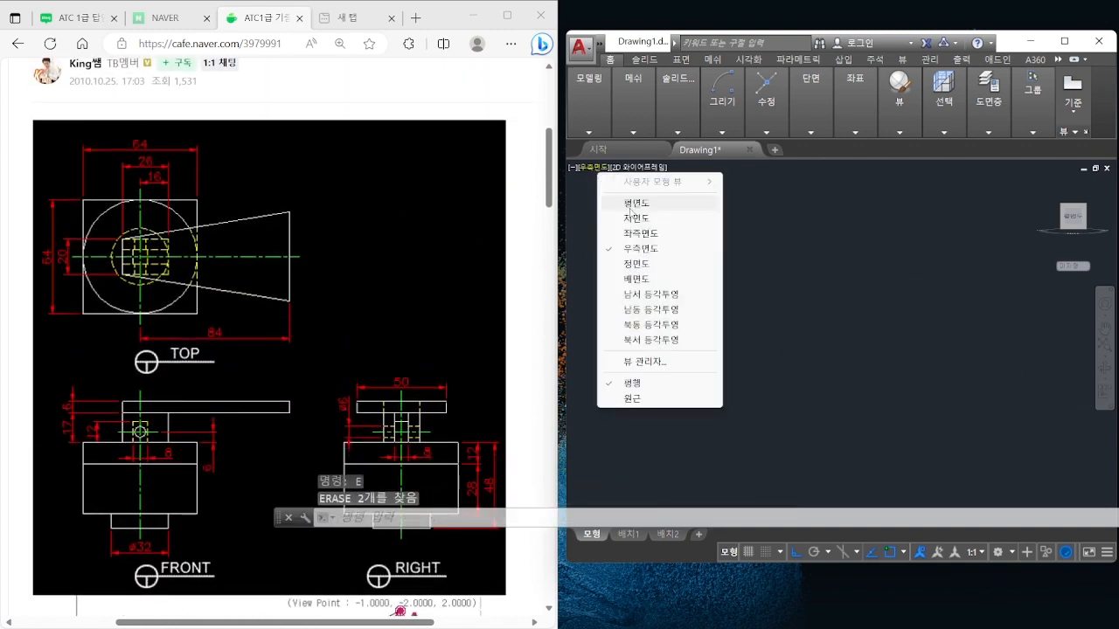
left_click(631, 205)
key("Escape")
key("Escape")
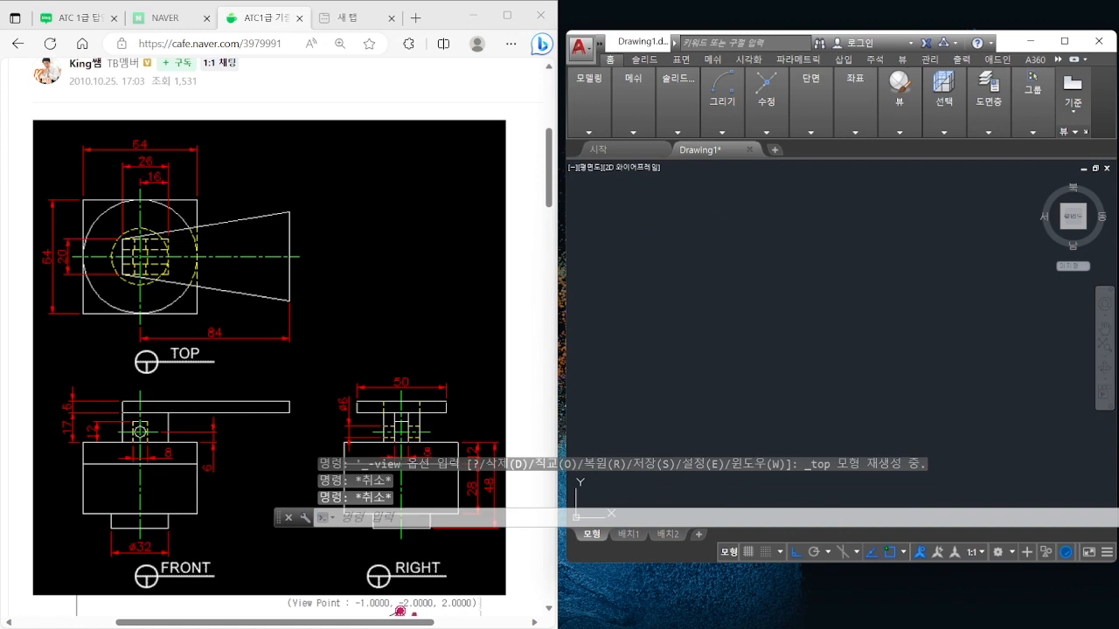
type("rec")
key("Return")
left_click(645, 232)
key("F8")
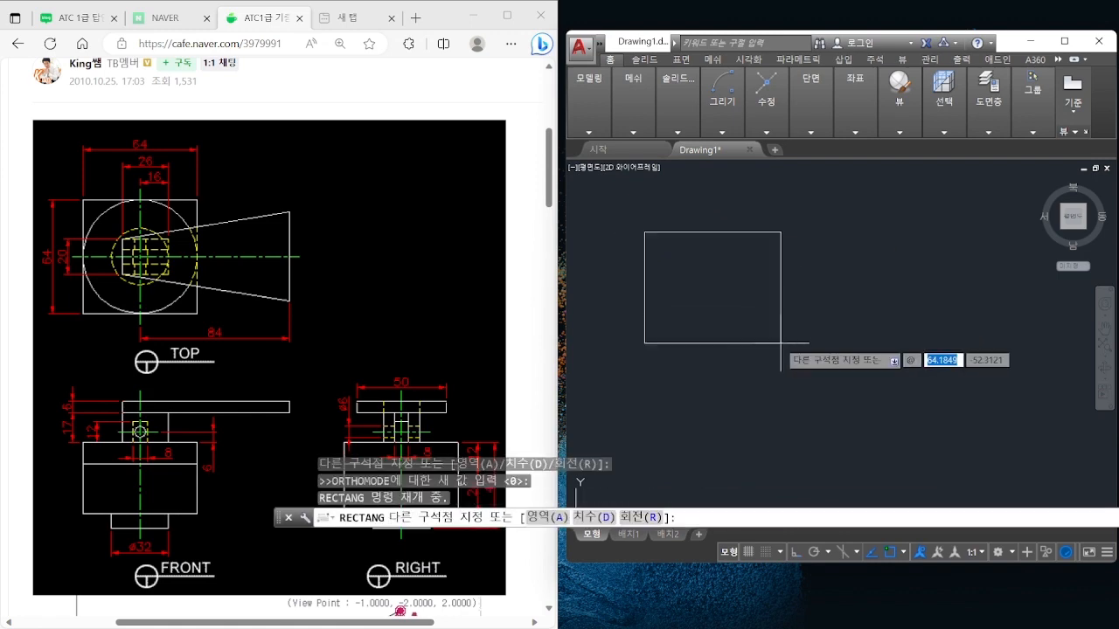
type("64,64")
key("Return")
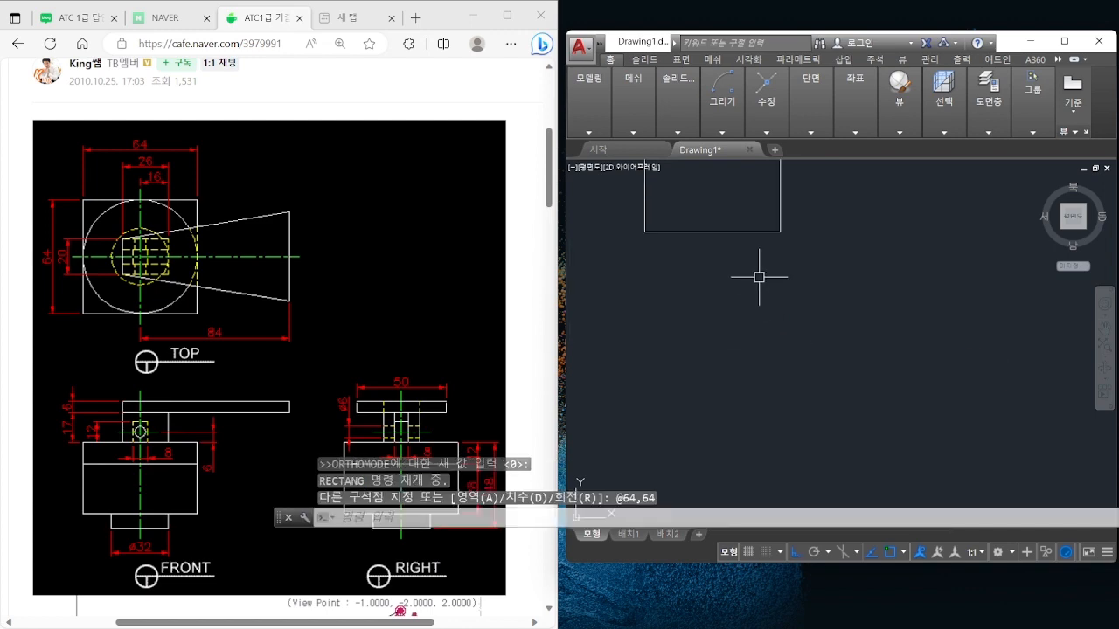
Explode the 64 by 64 square into separate lines and check that its sides can be selected individually
middle_click_drag(759, 277, 747, 354)
left_click(742, 315)
left_click(690, 299)
scroll(712, 303, "up", 2)
middle_click_drag(712, 304, 713, 328)
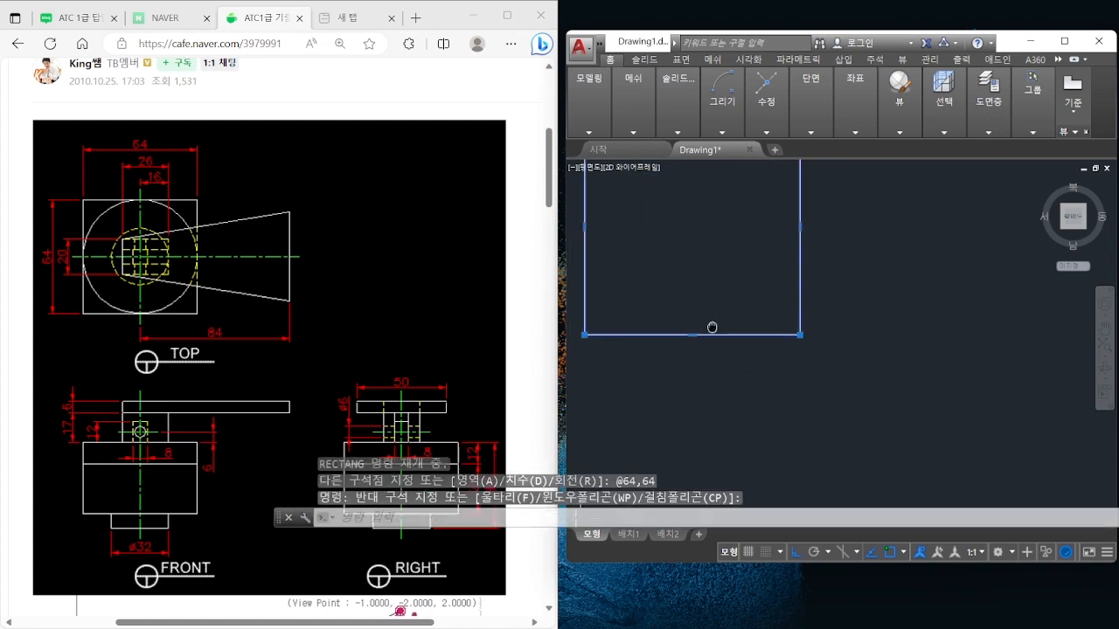
key("Escape")
key("Escape")
scroll(712, 343, "down", 4)
type("x")
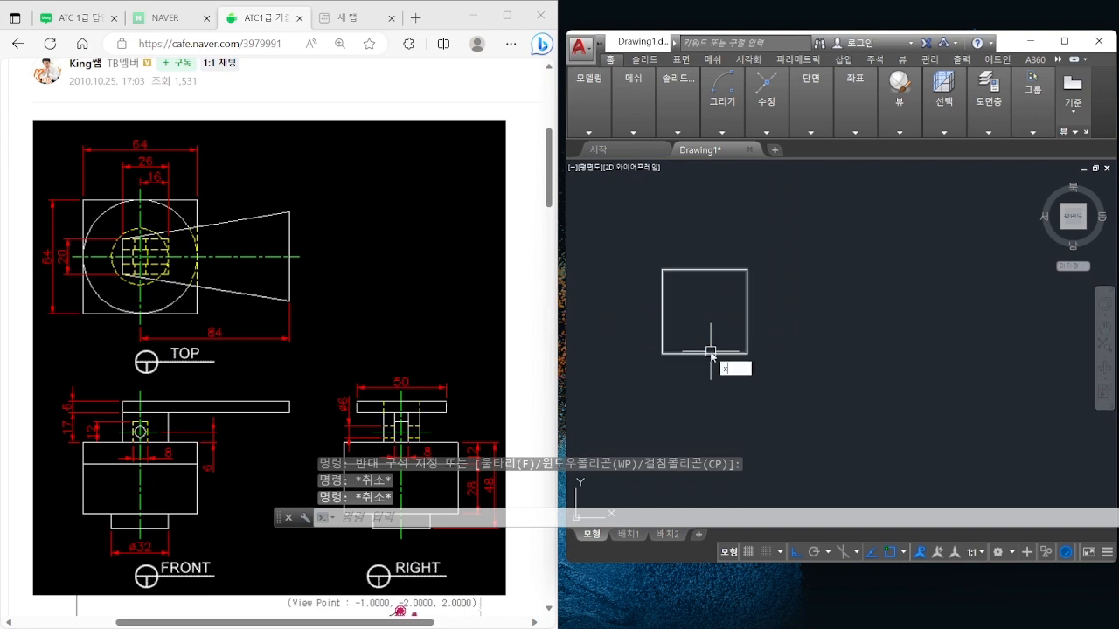
key("space")
left_click(717, 367)
left_click(710, 353)
key("space")
left_click(719, 353)
left_click(745, 316)
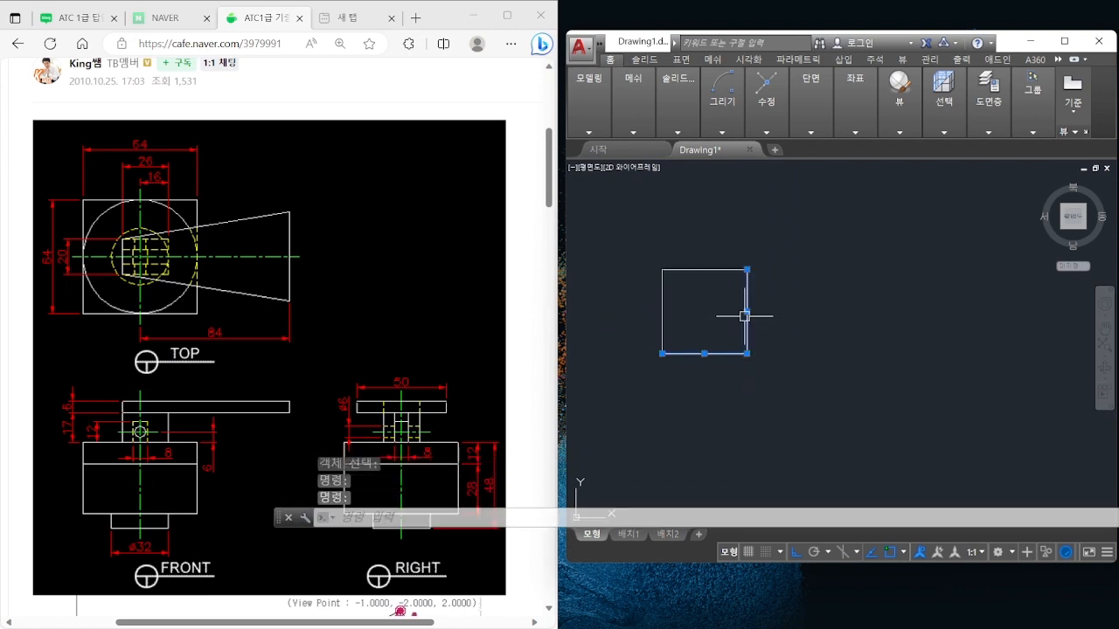
left_click(695, 292)
key("Escape")
key("Escape")
Convert the four lines of the square into a single region
type("reg")
key("space")
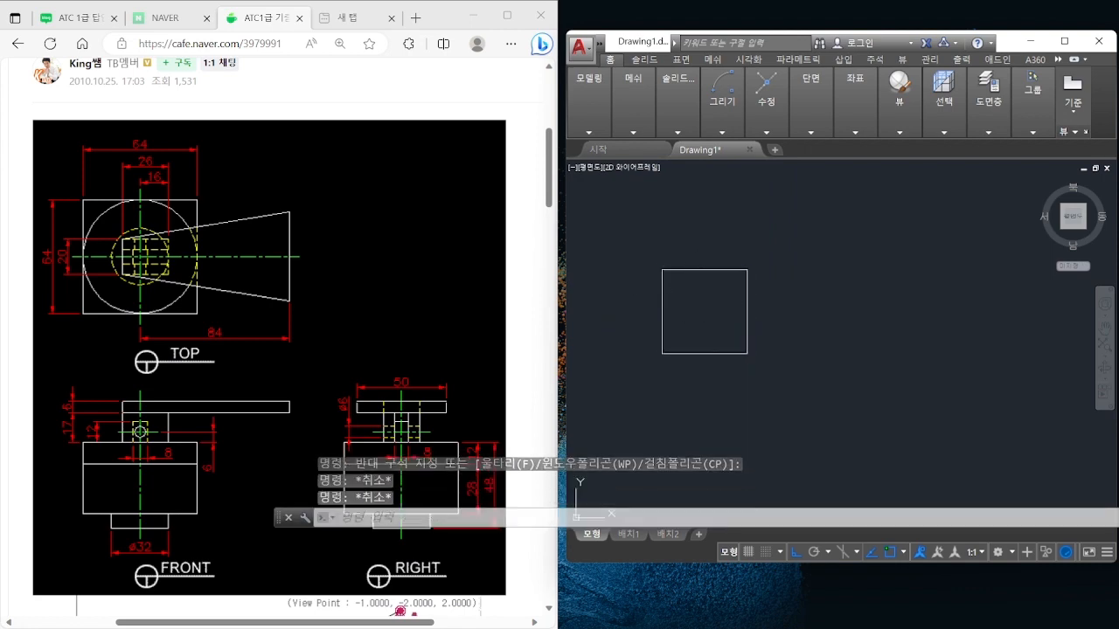
left_click(761, 365)
left_click(617, 243)
key("space")
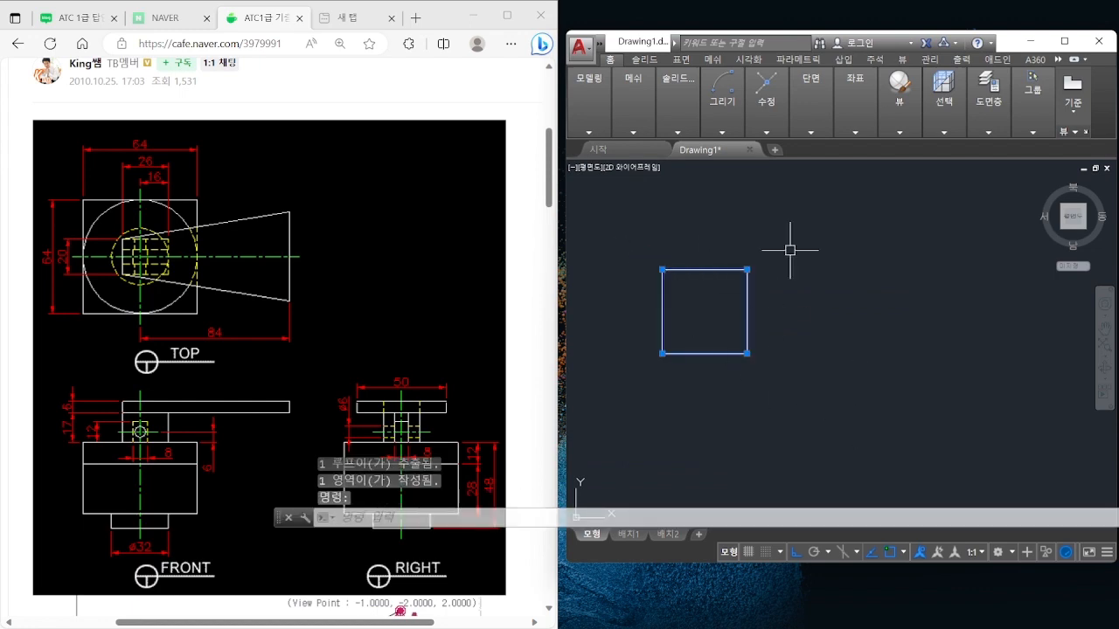
key("Escape")
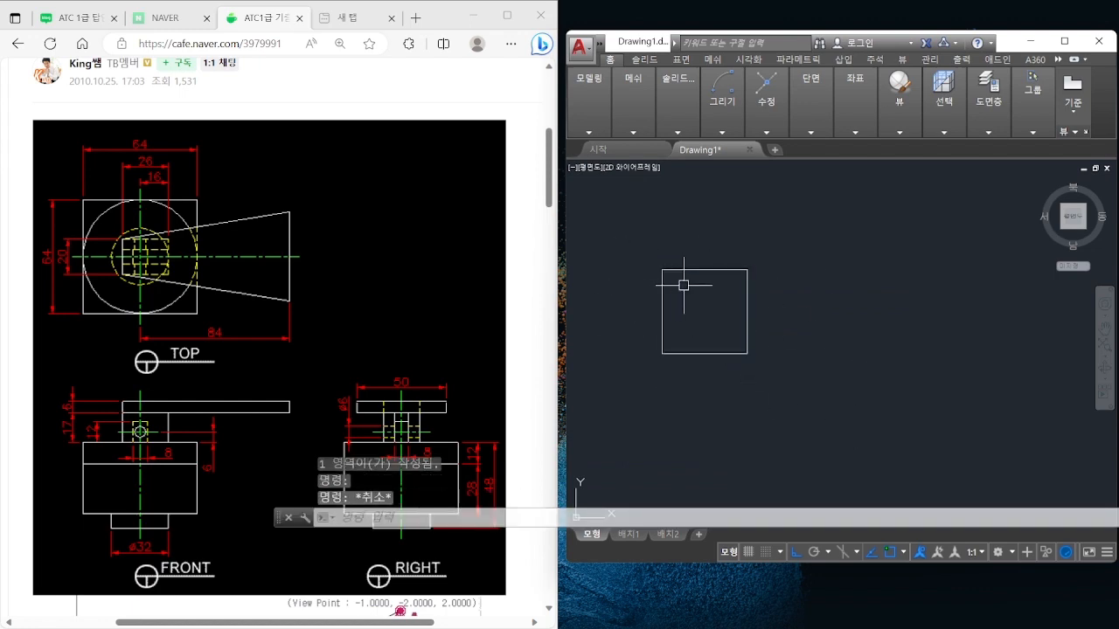
Draw a vertical and a horizontal centre line joining the midpoints of the square's opposite sides
type("l")
key("space")
left_click(704, 269)
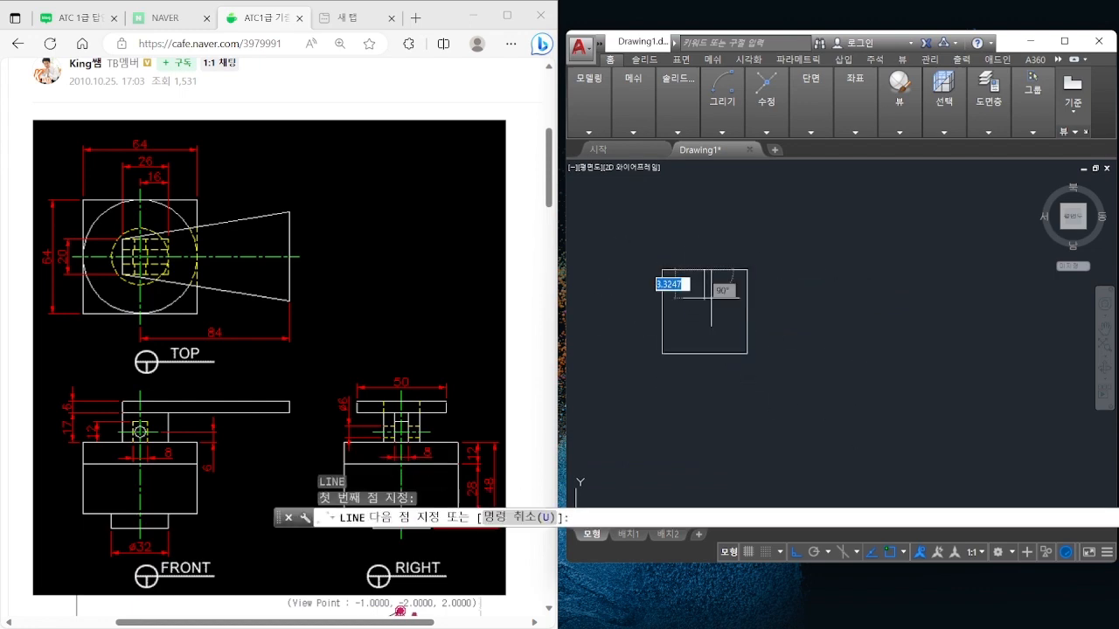
left_click(704, 355)
key("space")
key("space")
left_click(662, 312)
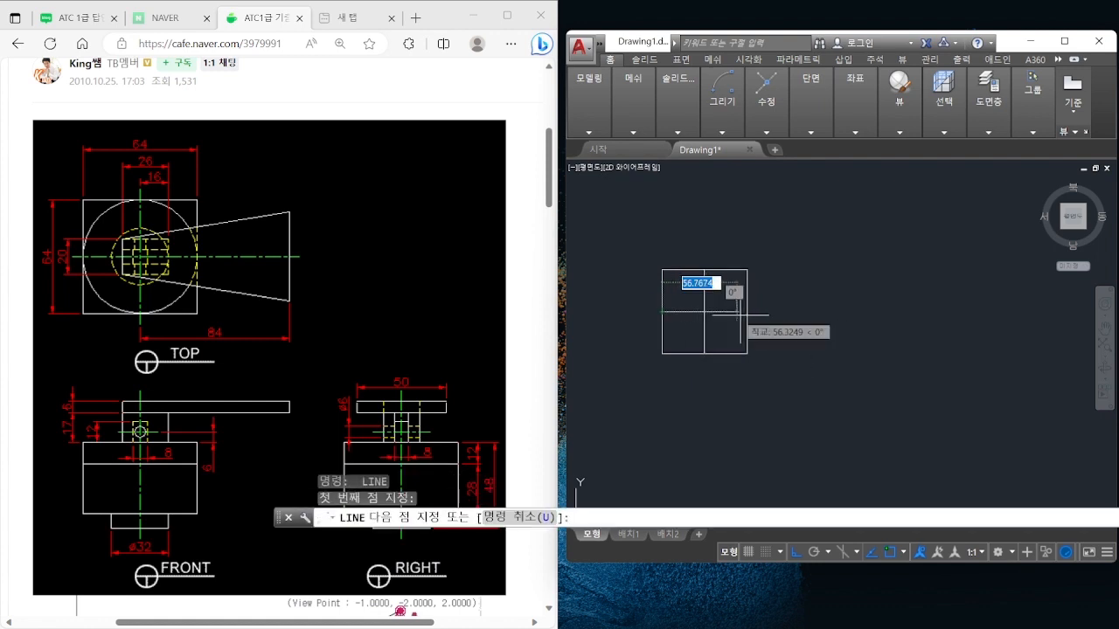
left_click(747, 312)
key("space")
left_click(704, 303)
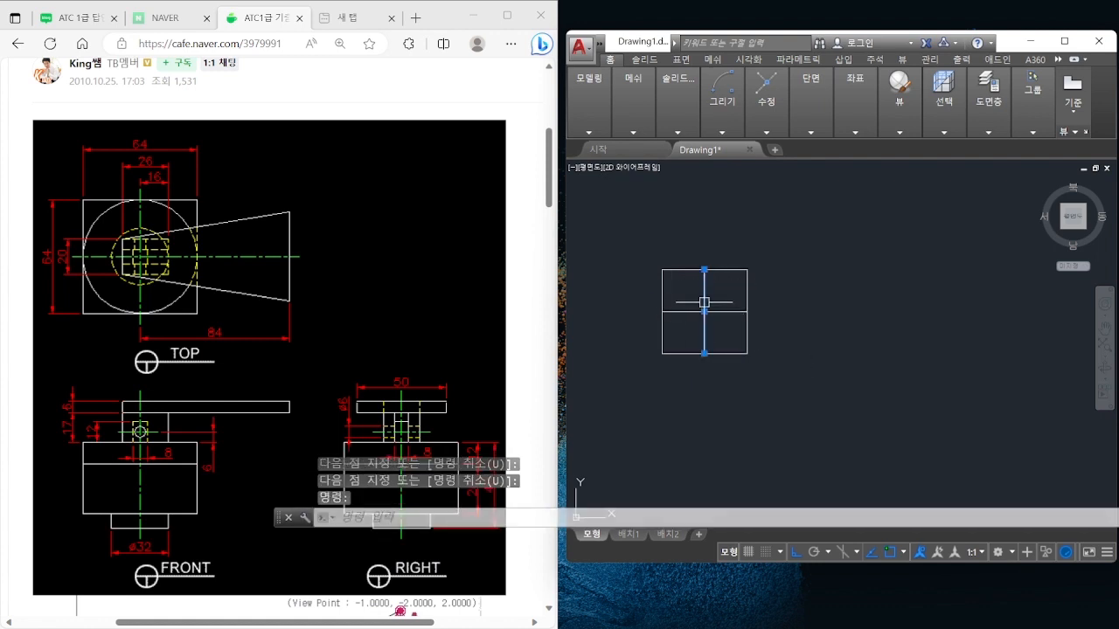
left_click(725, 312)
key("Escape")
key("Escape")
key("Escape")
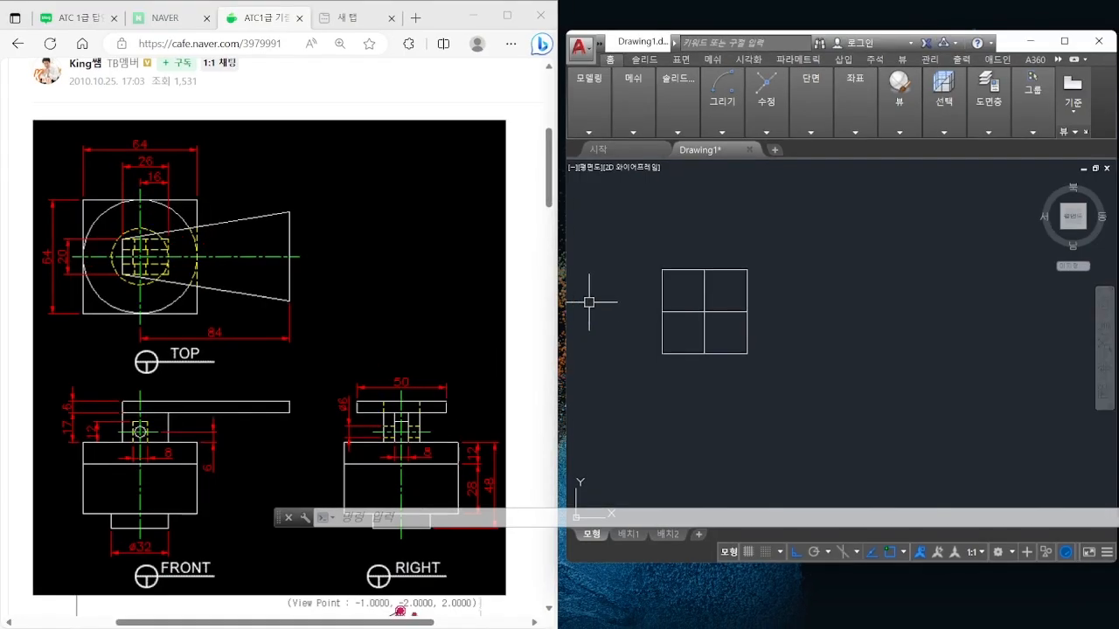
Draw a circle centred on the centre lines' intersection, with its radius reaching the midpoint of a side of the square
type("c")
key("Return")
left_click(705, 311)
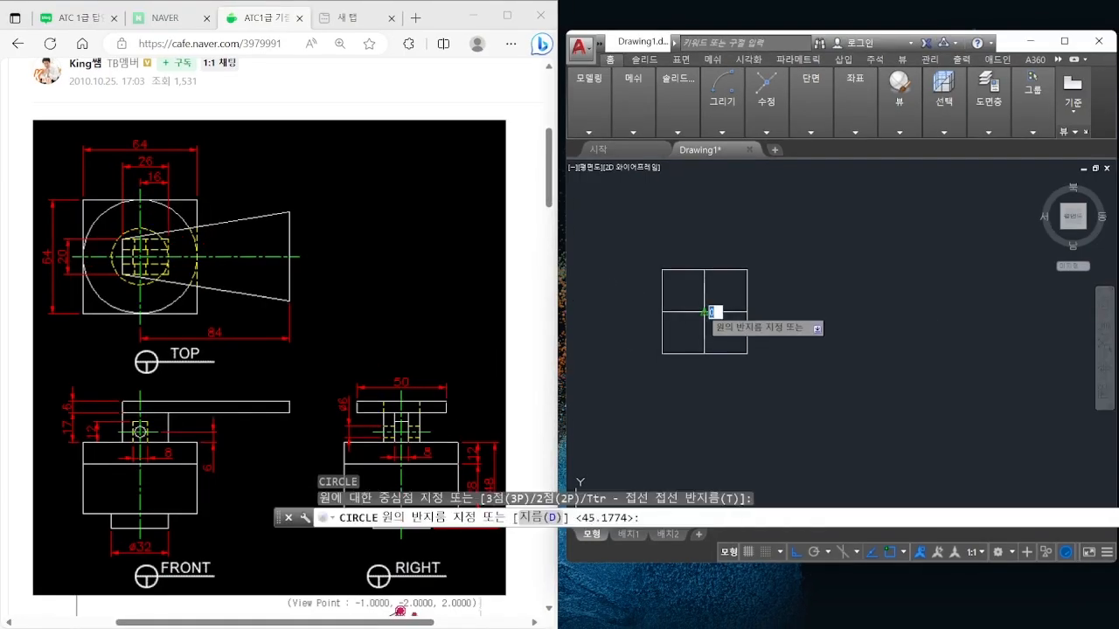
left_click(705, 353)
key("Return")
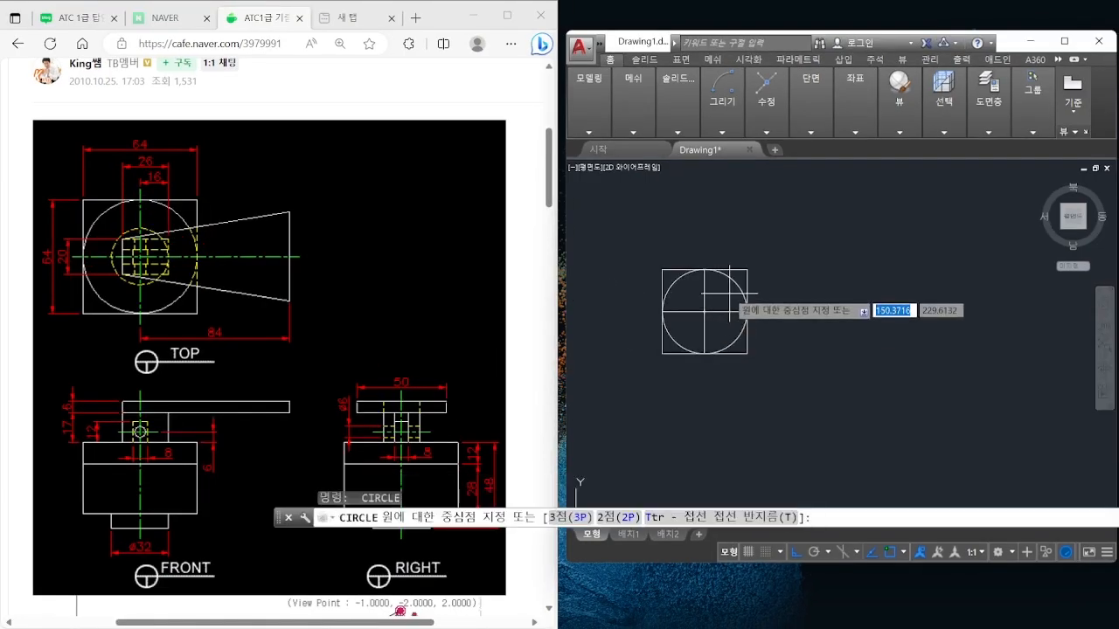
key("Escape")
left_click(732, 287)
key("Escape")
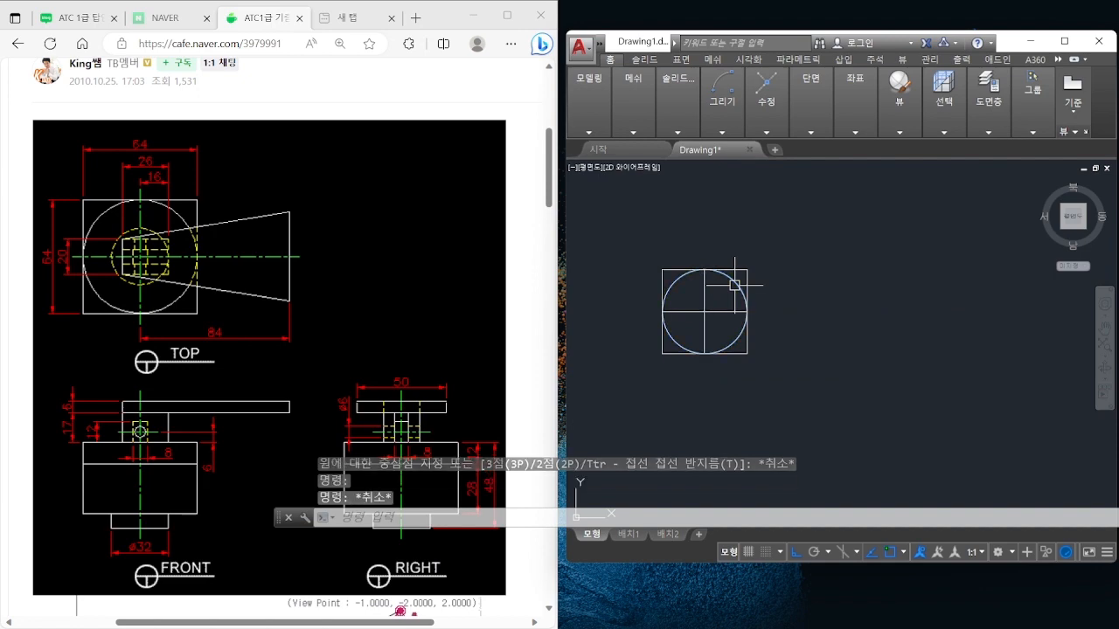
left_click(734, 289)
key("Escape")
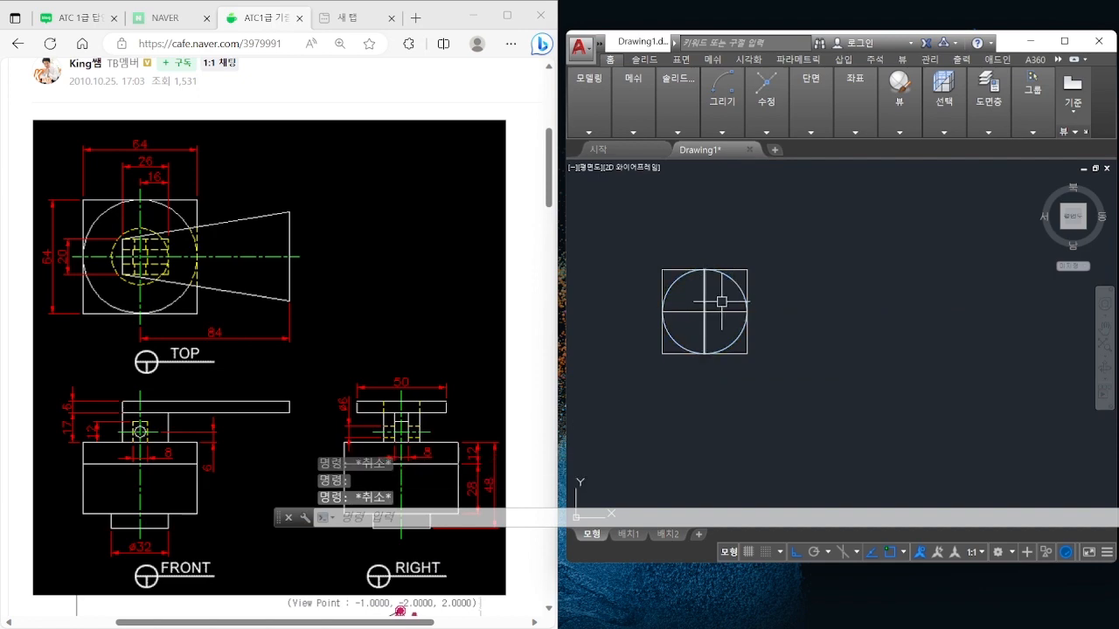
Erase both centre lines inside the circle
left_click(712, 315)
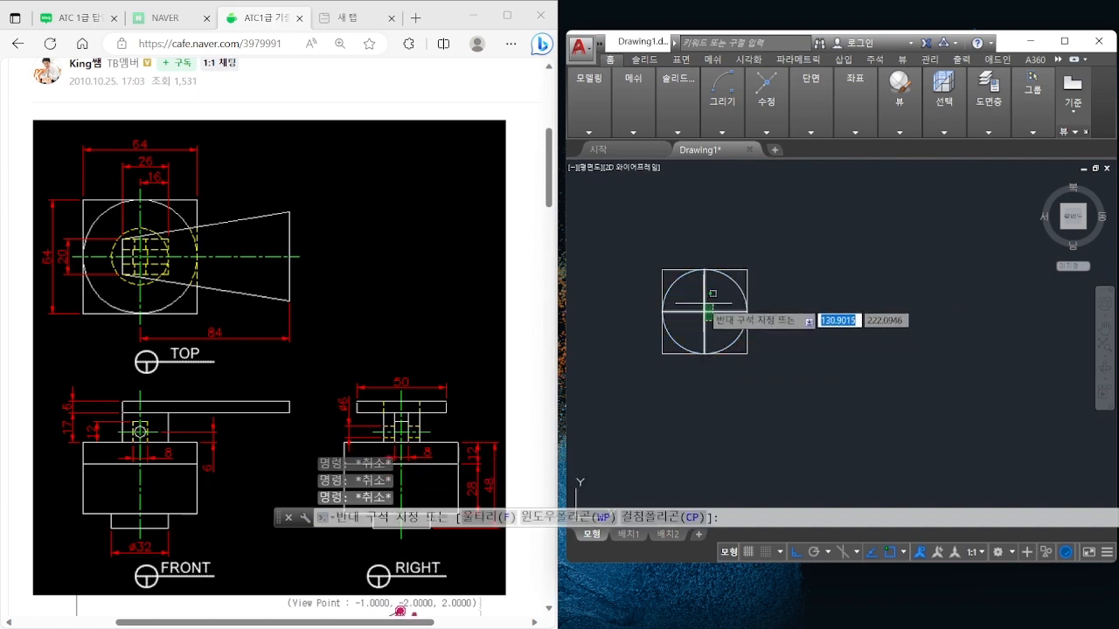
key("Escape")
key("Escape")
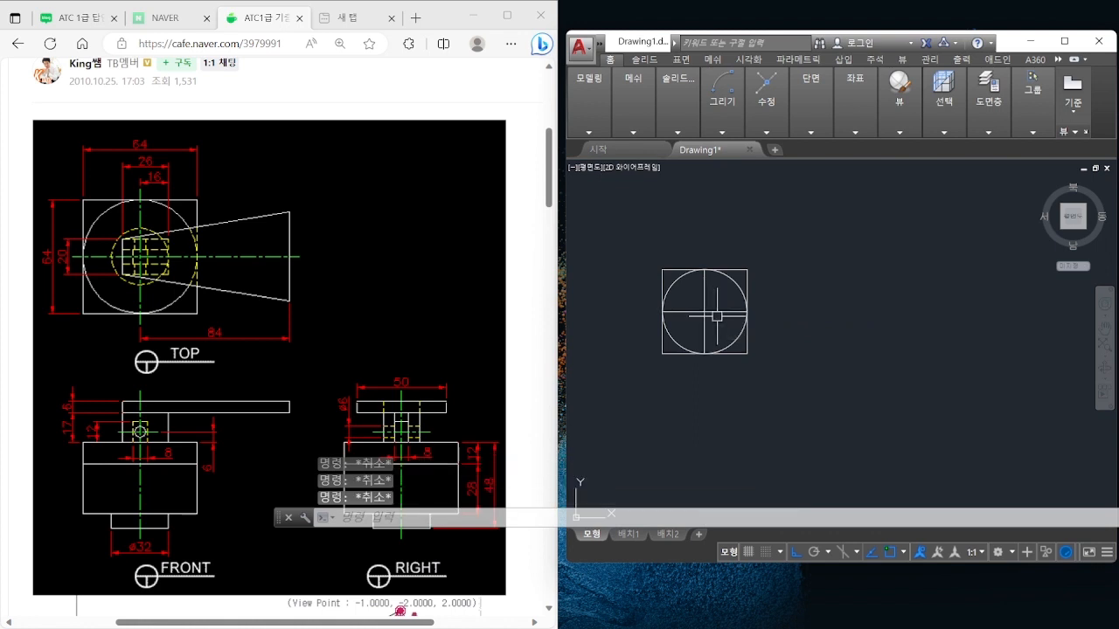
left_click(717, 318)
left_click(687, 305)
type("e")
key("space")
key("Escape")
type("c")
key("space")
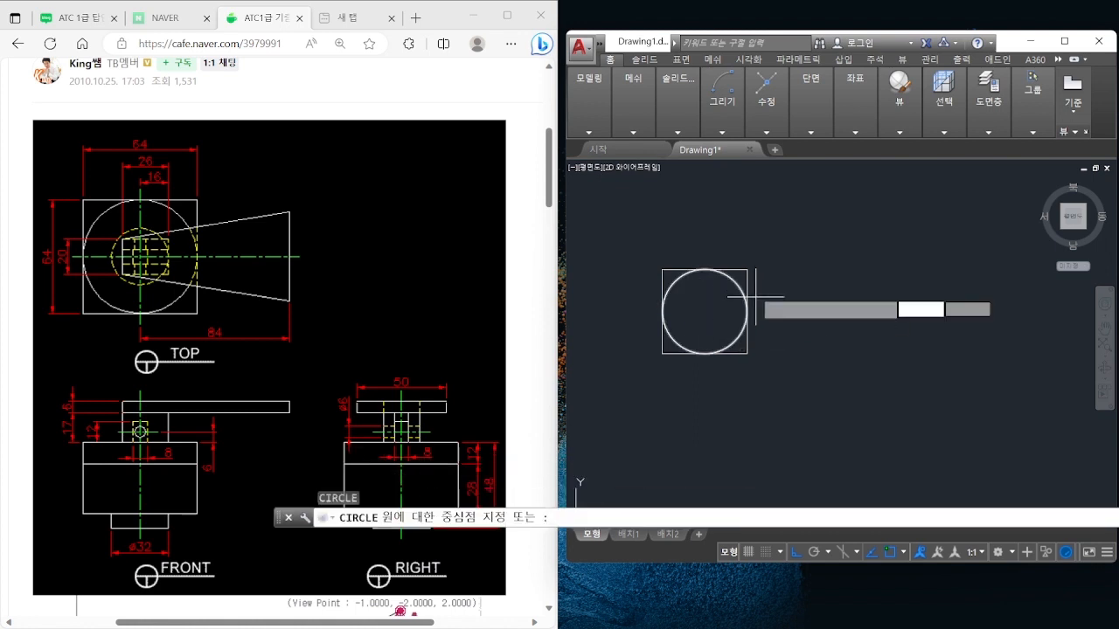
key("Escape")
Orbit to an angled 3D view and extrude the square region 28 downward
middle_click_drag(750, 346, 727, 288, "shift")
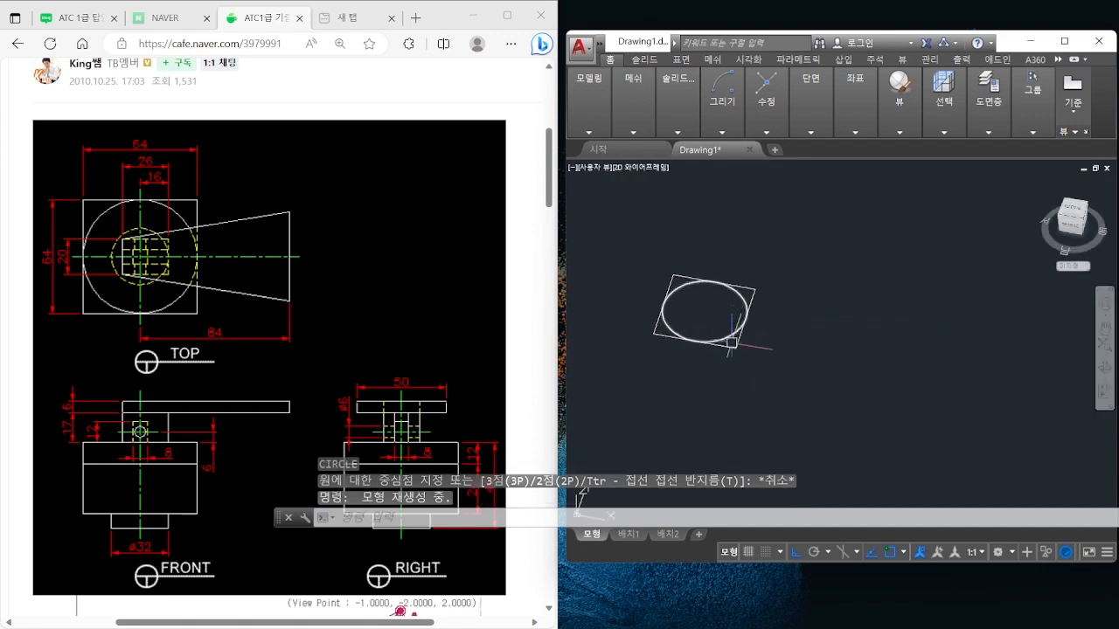
type("ext")
key("space")
left_click(739, 347)
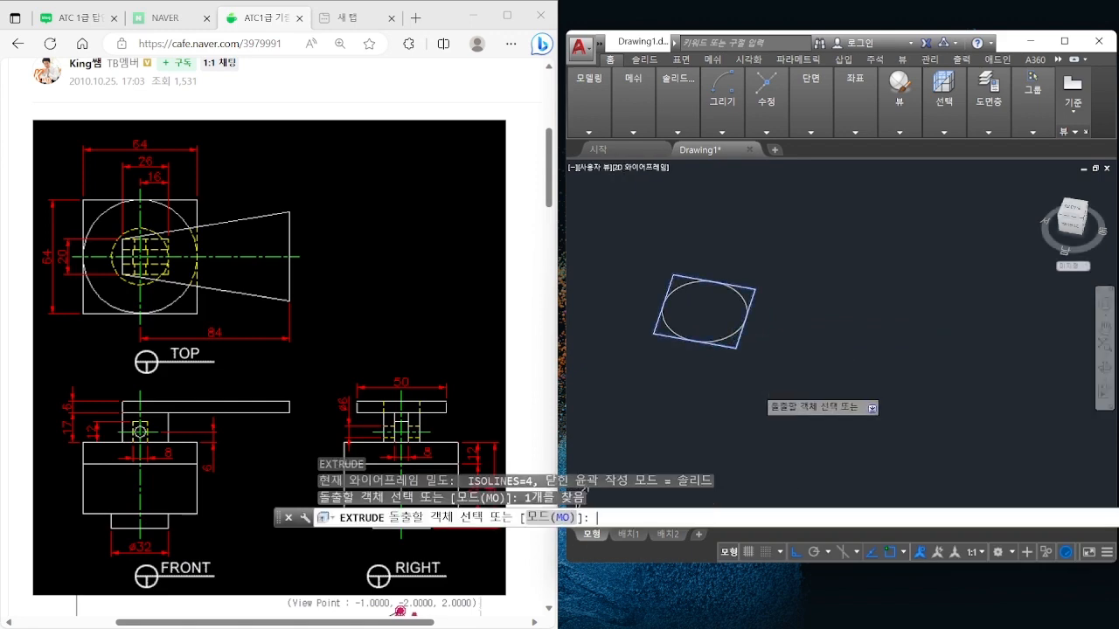
key("space")
scroll(419, 420, "down", 1)
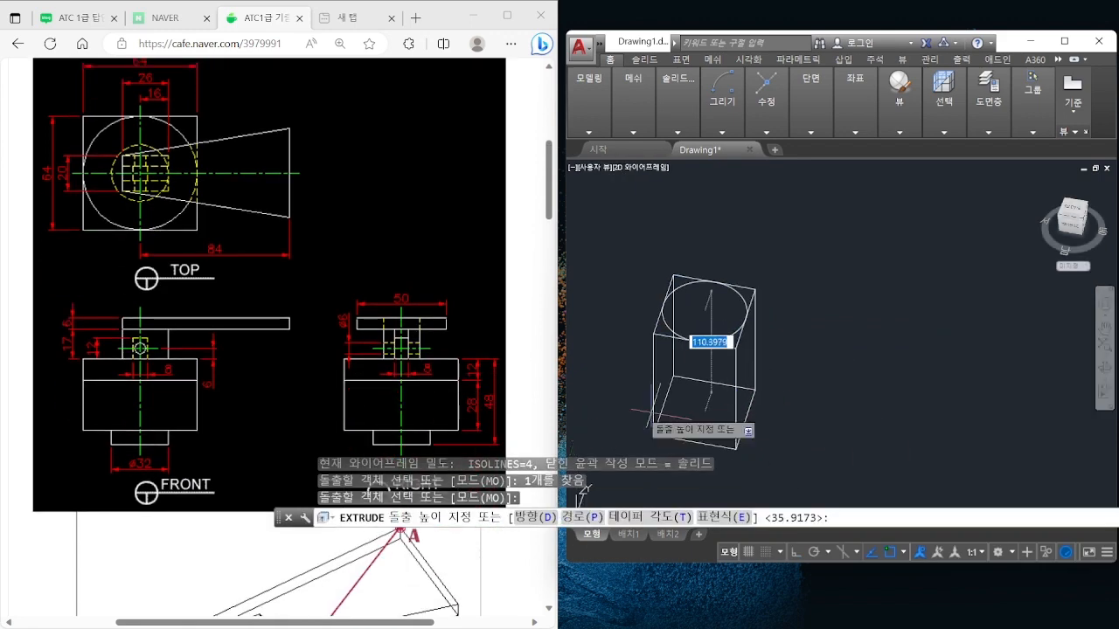
type("28")
key("Return")
key("Escape")
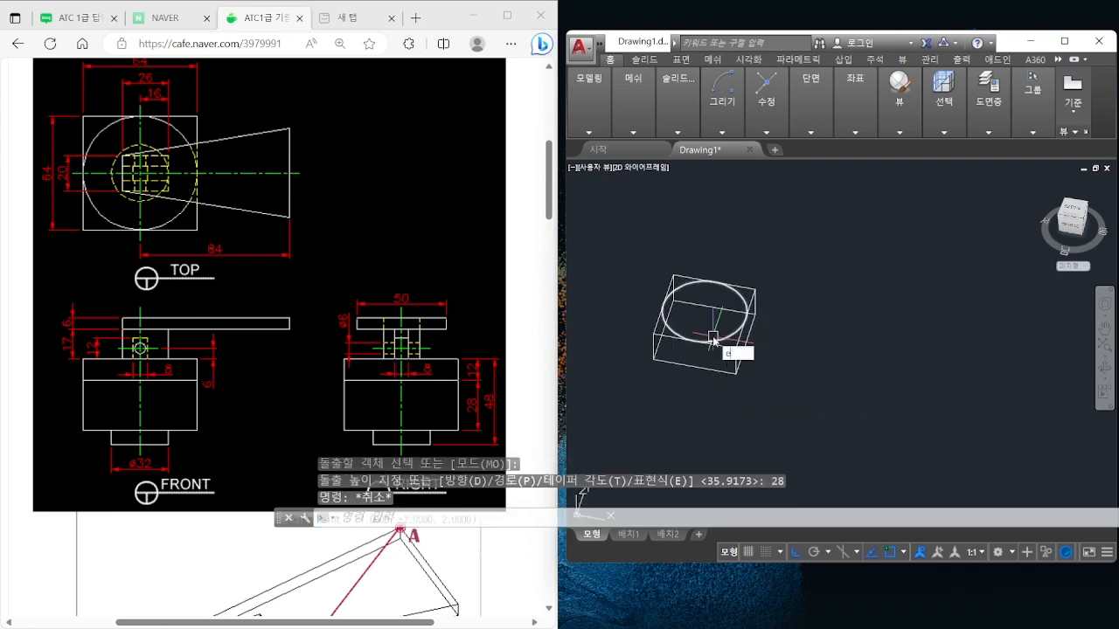
Extrude the circle on top of the box 12 upward
type("ext")
key("space")
left_click(722, 341)
key("space")
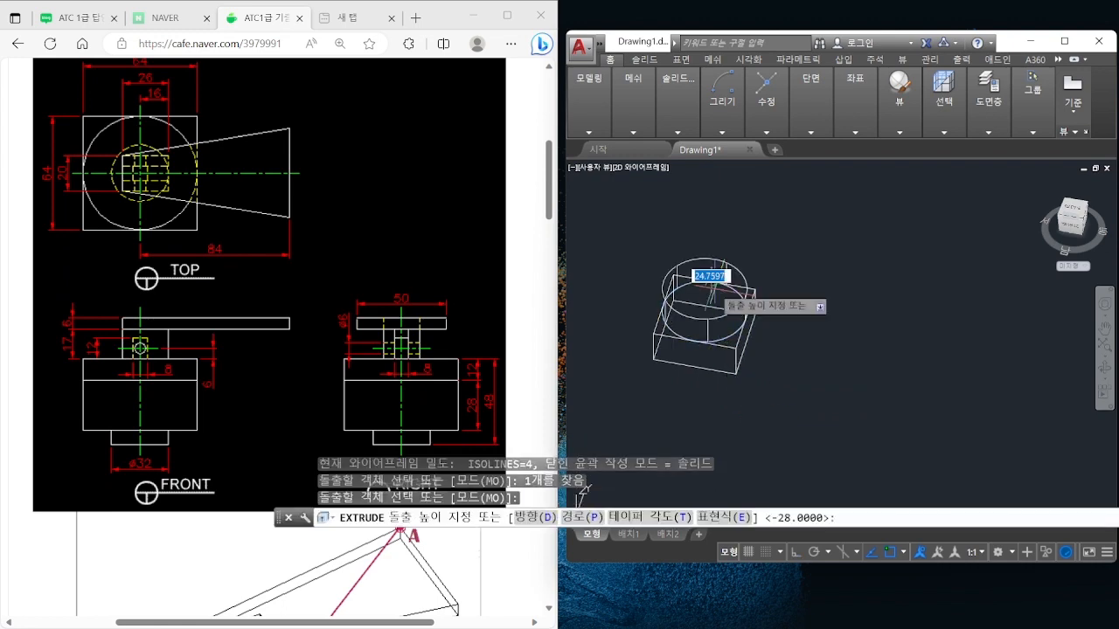
type("12")
key("Return")
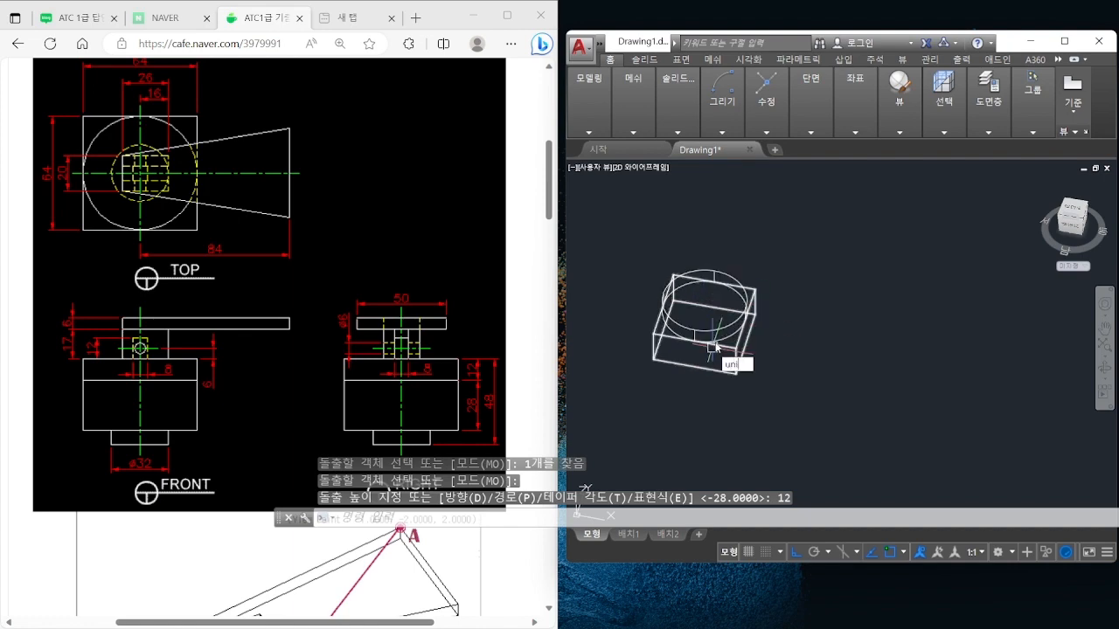
Unite the box and the cylinder into one solid with Union
key("space")
left_click(767, 356)
left_click(691, 300)
key("space")
left_click(705, 322)
left_click(676, 342)
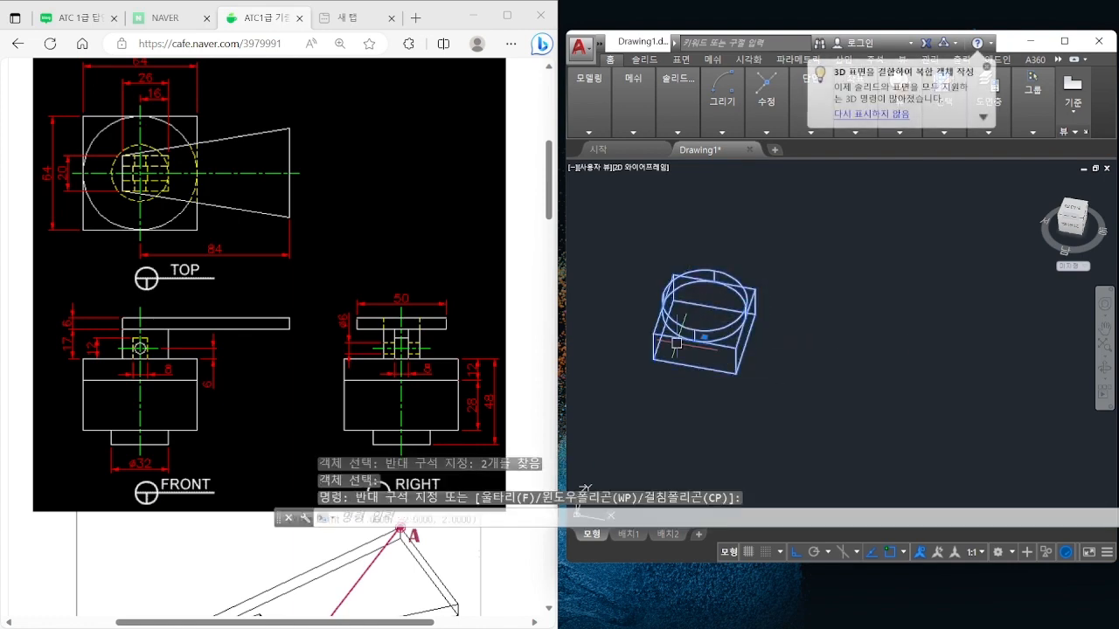
key("Escape")
Draw a diagonal line between opposite corners of the box's bottom face to locate its centre
middle_click_drag(670, 363, 638, 266, "shift")
scroll(698, 337, "up", 5)
middle_click_drag(695, 318, 729, 331)
middle_click_drag(723, 389, 722, 394, "shift")
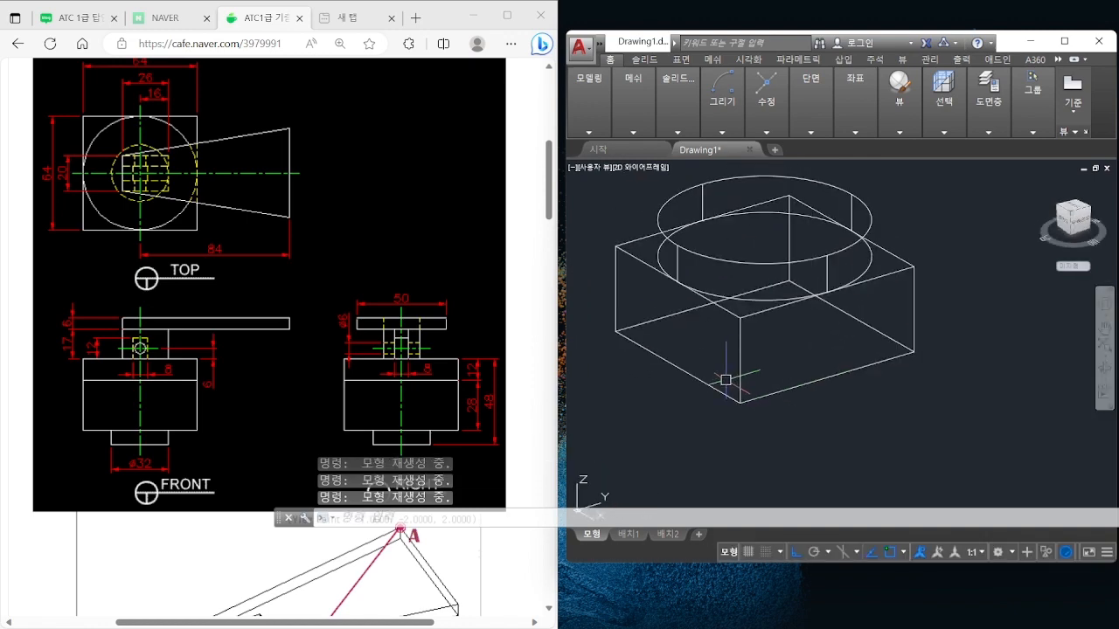
type("l")
key("space")
left_click(739, 403)
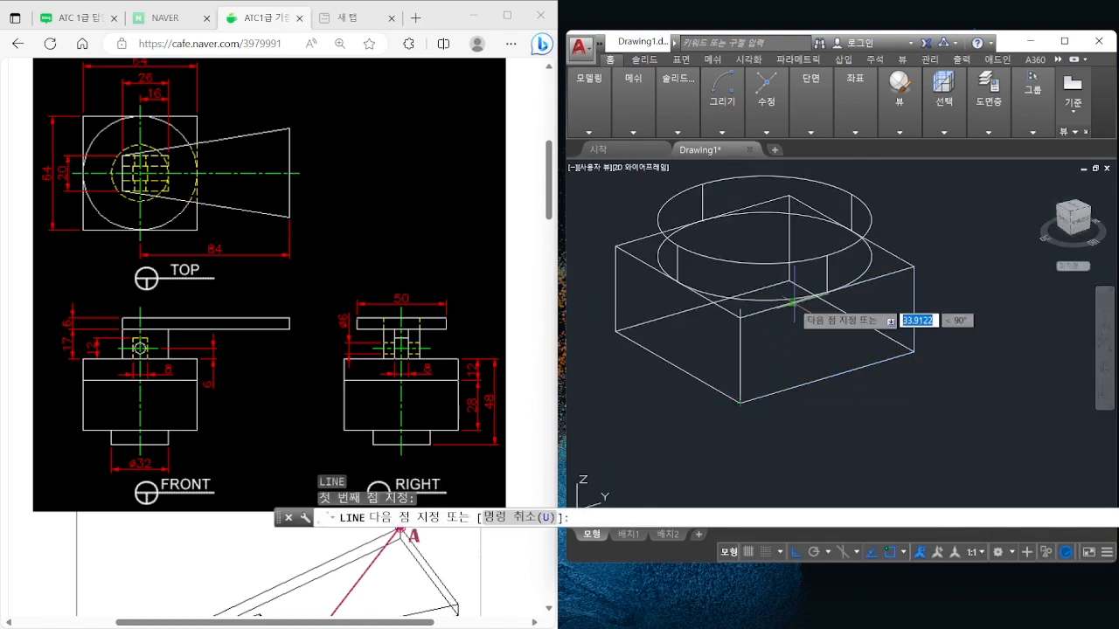
left_click(789, 282)
key("Escape")
left_click(775, 323)
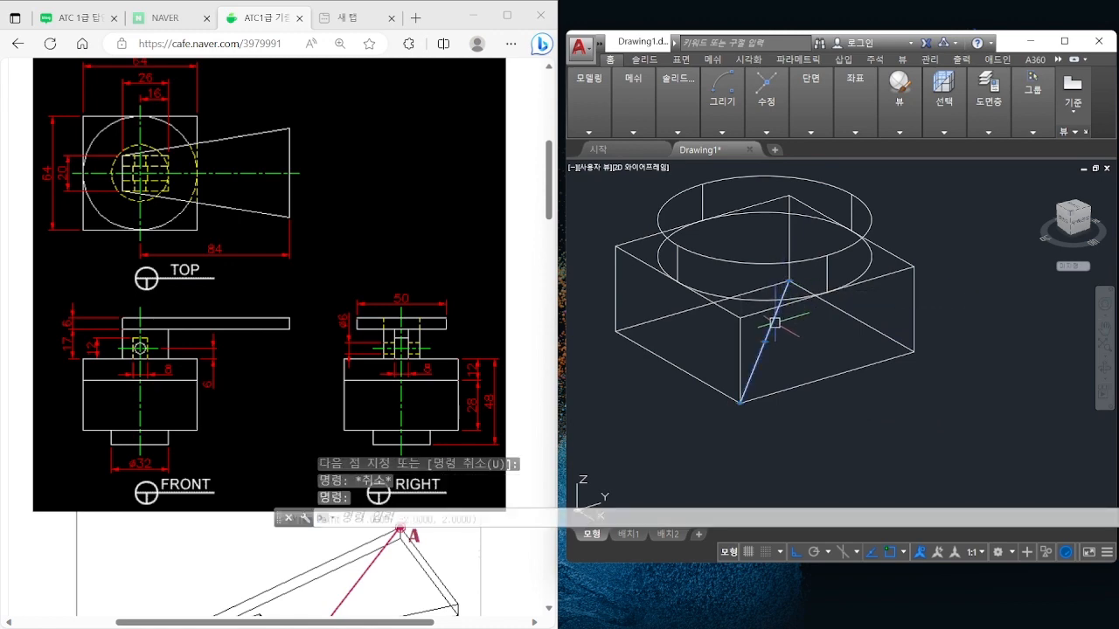
key("Escape")
Draw a circle of diameter 32 on the box's bottom face, centred on the midpoint of the diagonal
type("c")
key("Return")
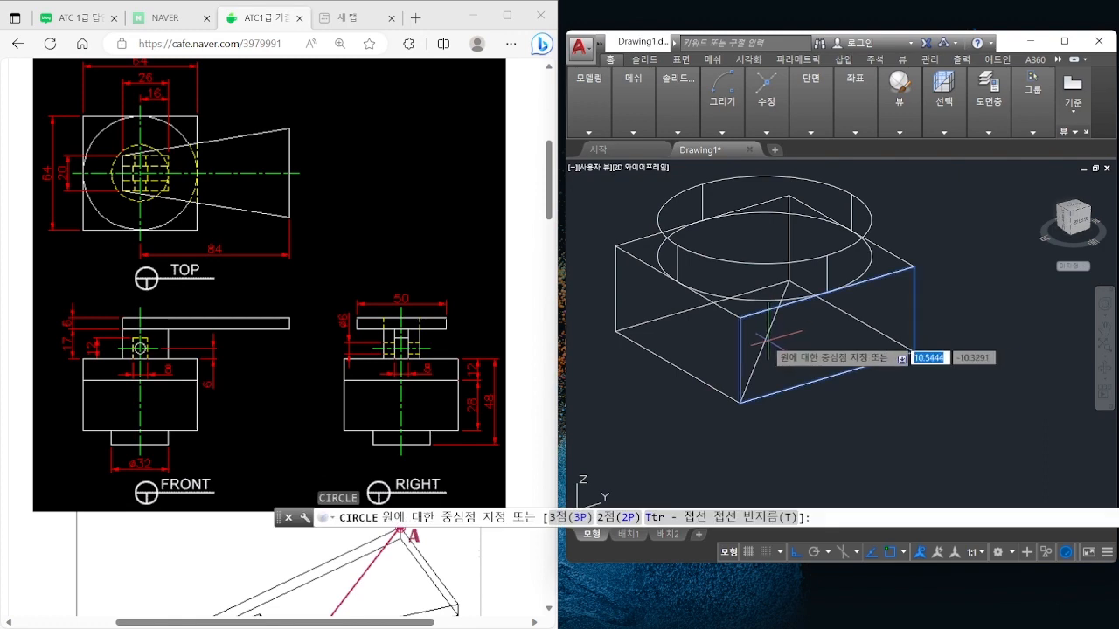
middle_click_drag(778, 354, 806, 342, "shift")
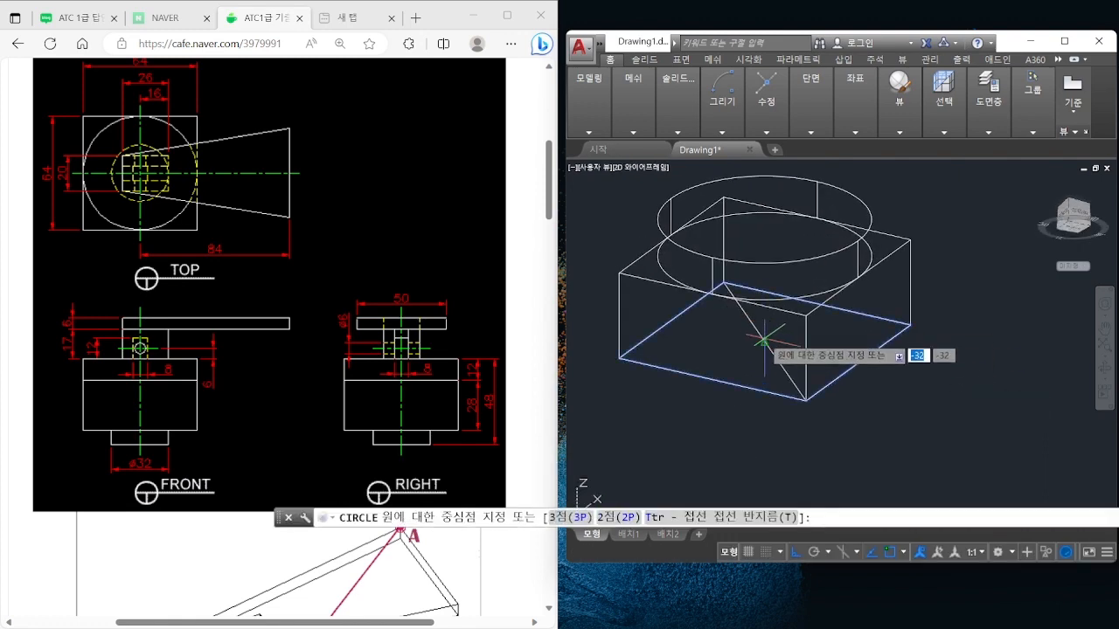
left_click(764, 341)
type("d")
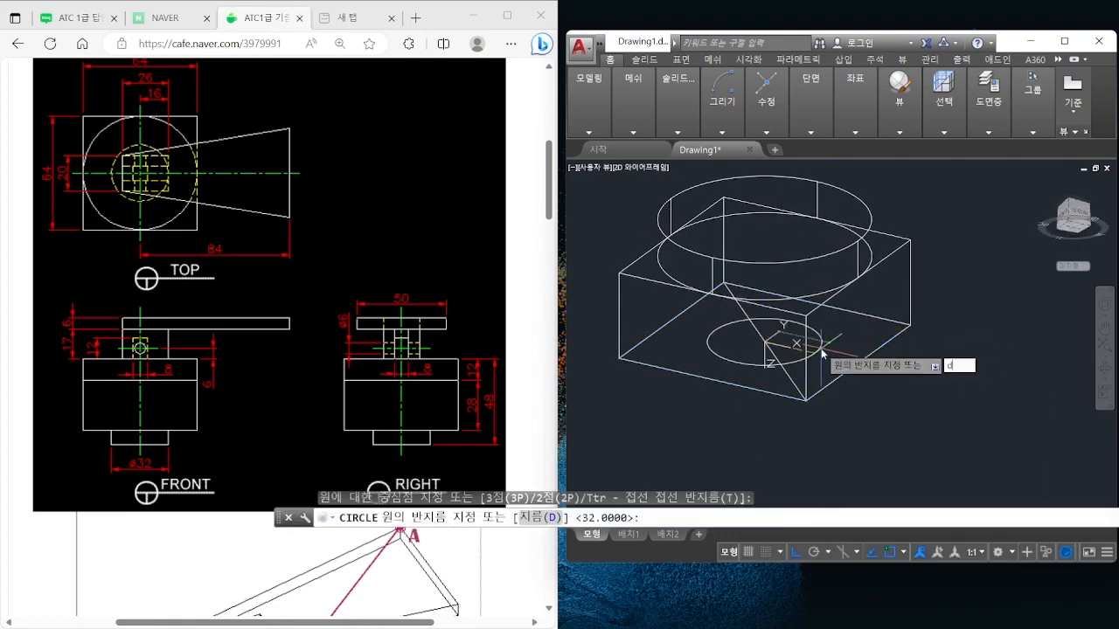
key("Return")
type("32")
key("Return")
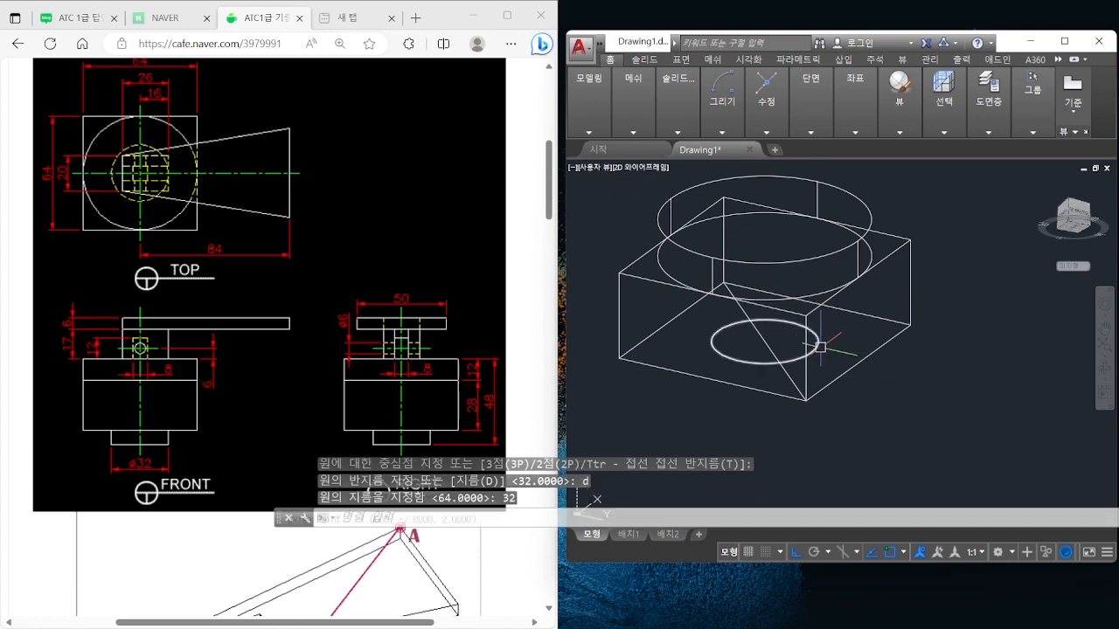
Erase the diagonal construction line from the bottom face
type("E")
key("Return")
left_click(773, 349)
key("Return")
Extrude the 32-diameter circle 8 downward from the bottom face
type("ex")
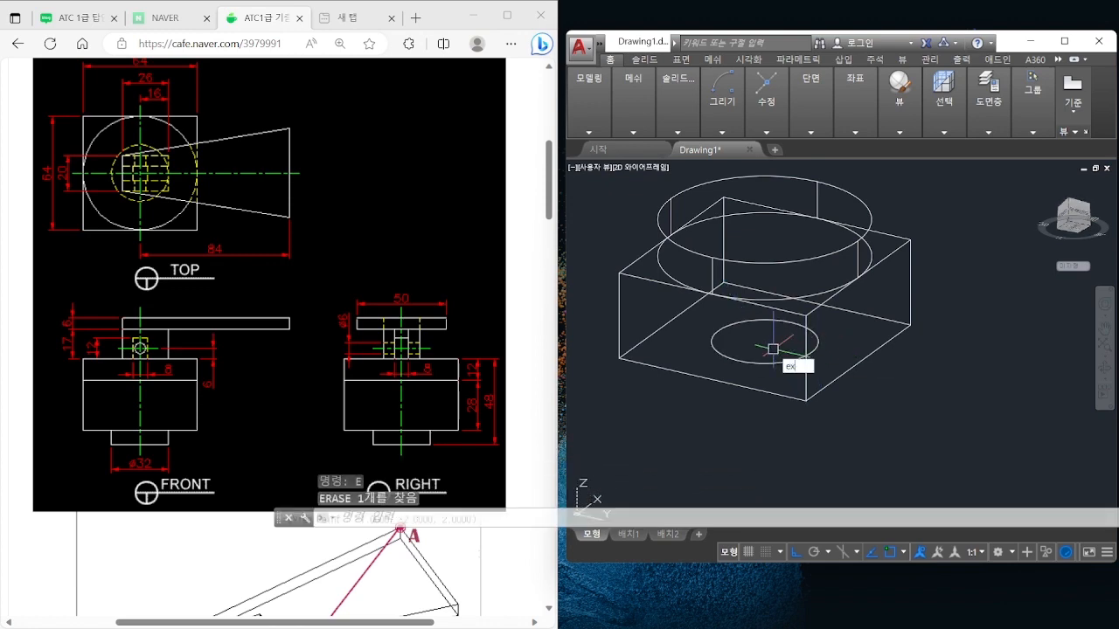
type("t")
key("Return")
left_click(773, 363)
key("Return")
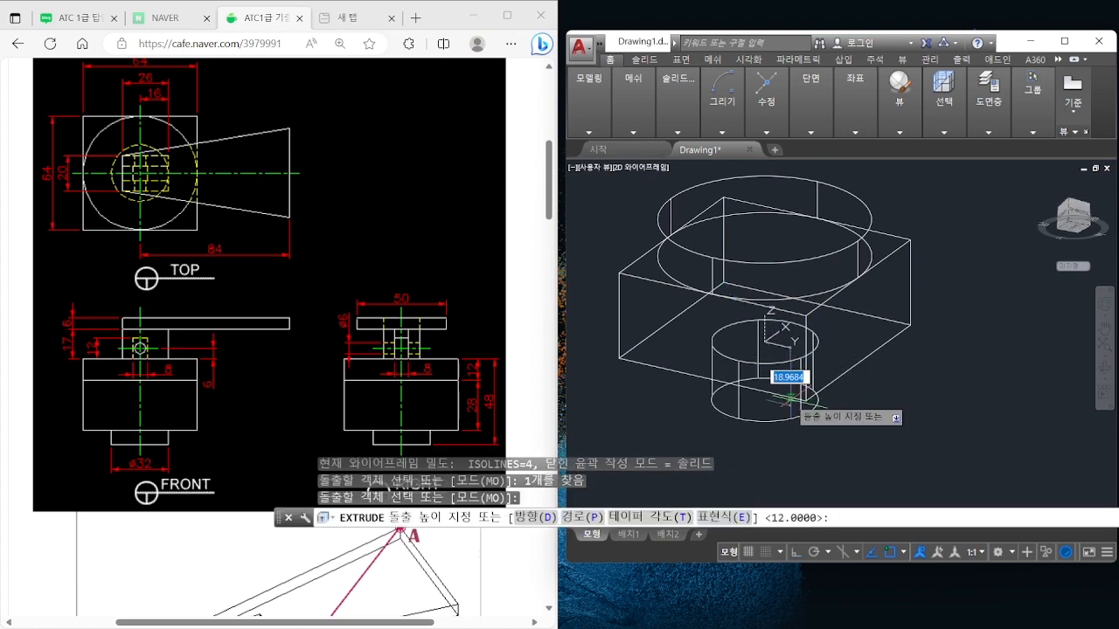
type("8")
key("Return")
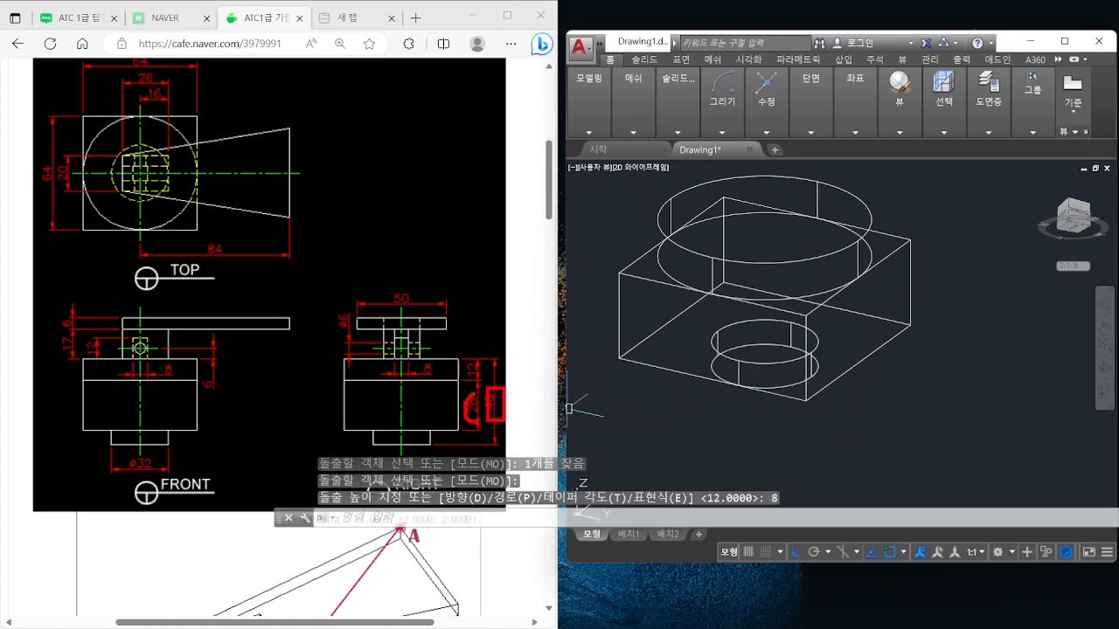
key("Escape")
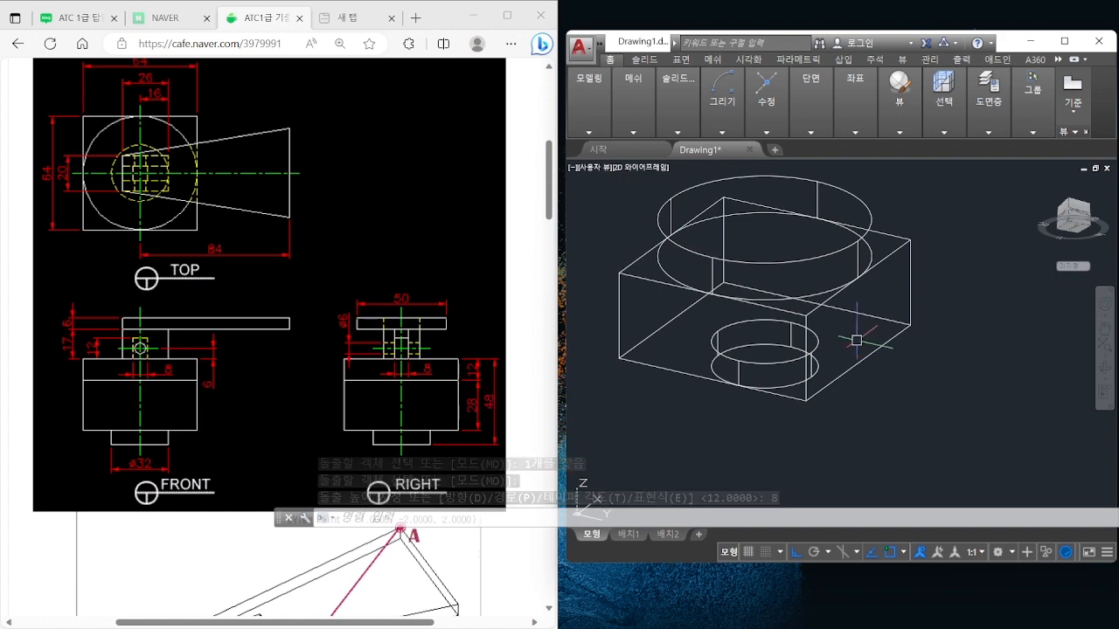
Union the square base, upper disc and lower boss into a single solid
type("unu")
key("Return")
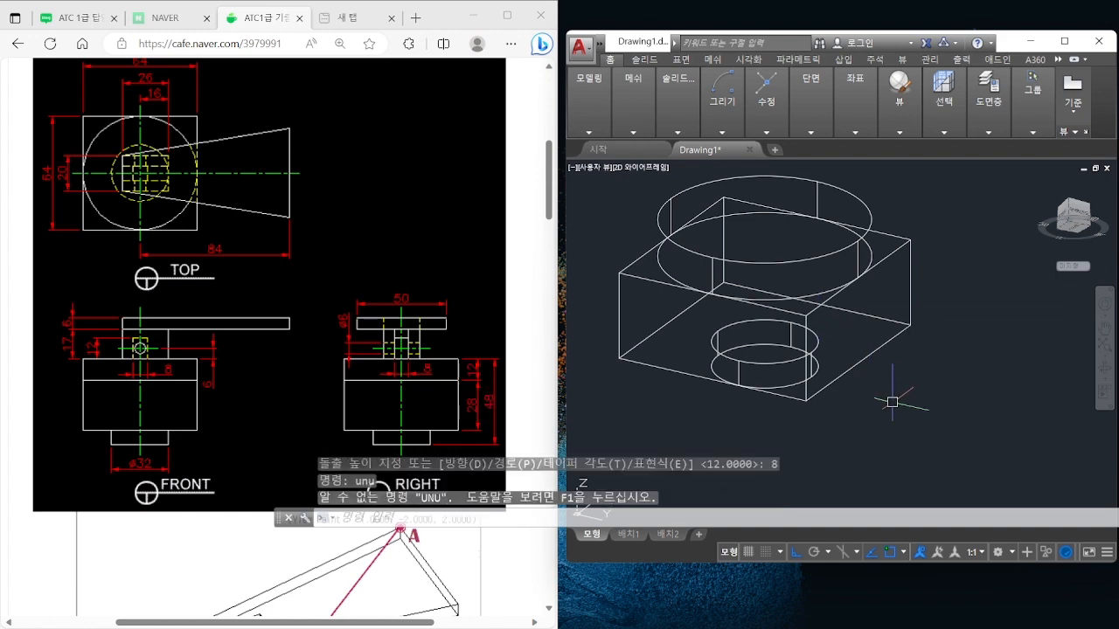
key("Escape")
key("Return")
left_click(890, 397)
left_click(755, 265)
key("Return")
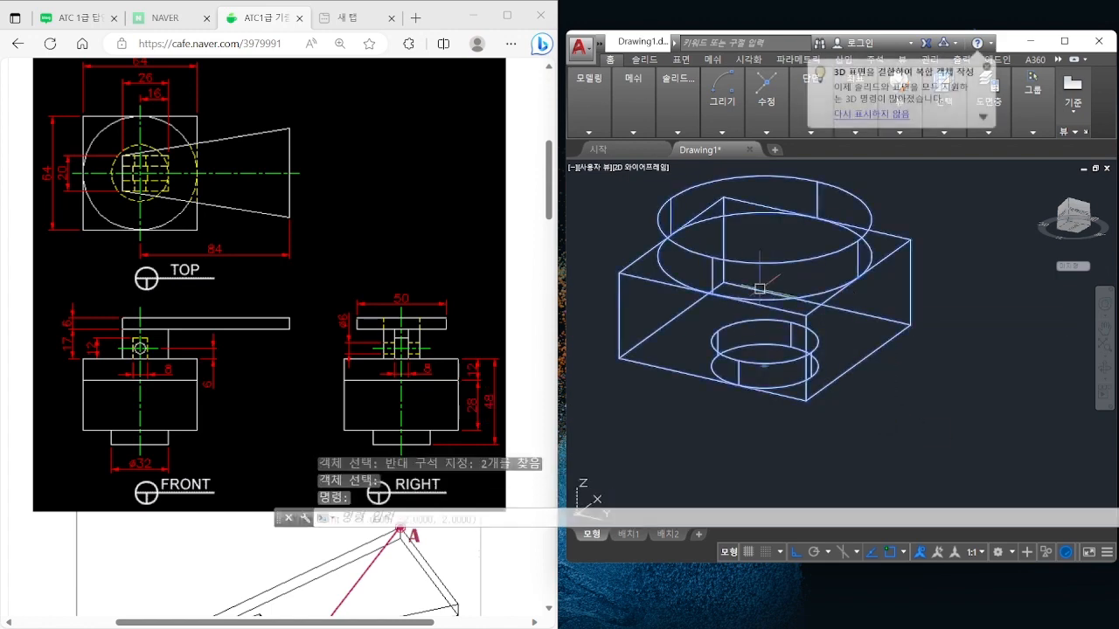
key("Escape")
Switch the model to the front view and examine the body and upper arm in the reference's front view
left_click(600, 171)
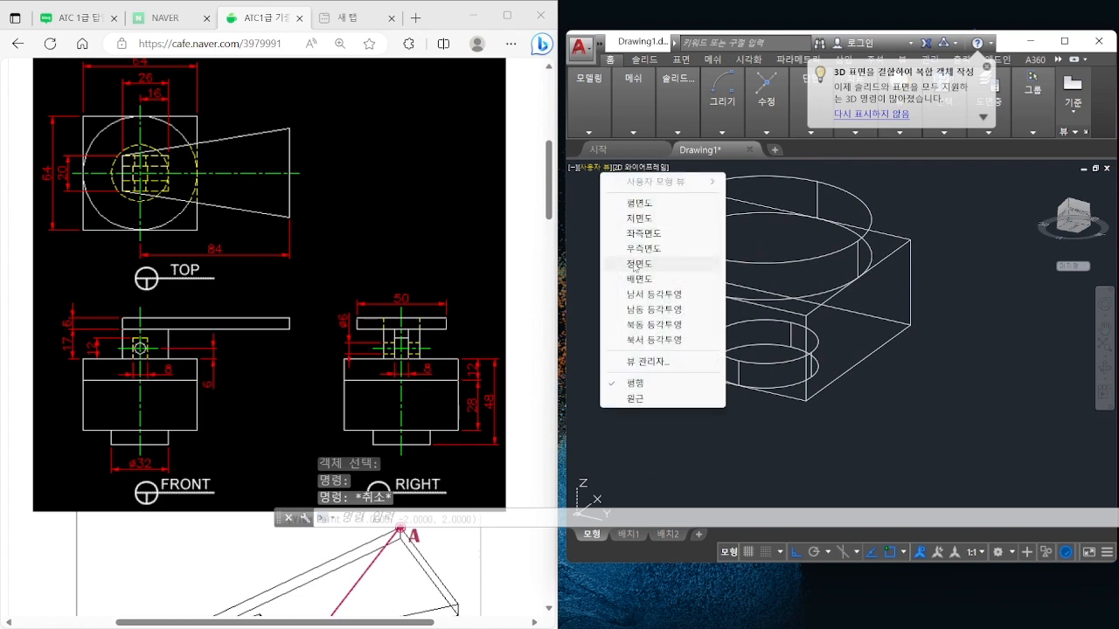
left_click(637, 266)
scroll(87, 302, "down", 1)
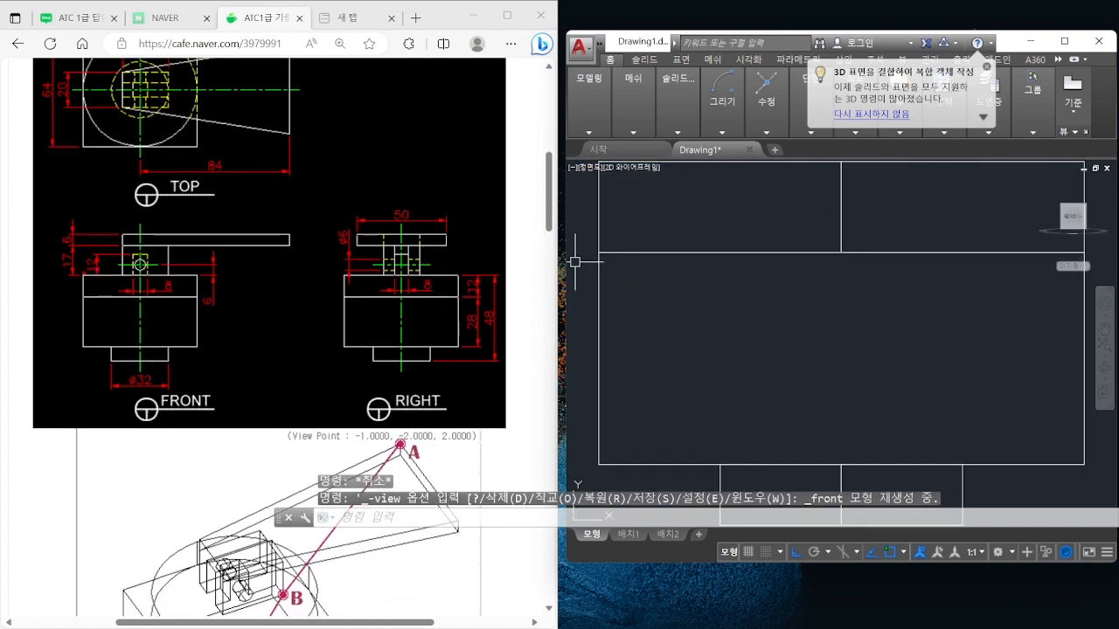
left_click_drag(115, 332, 219, 382, "ctrl")
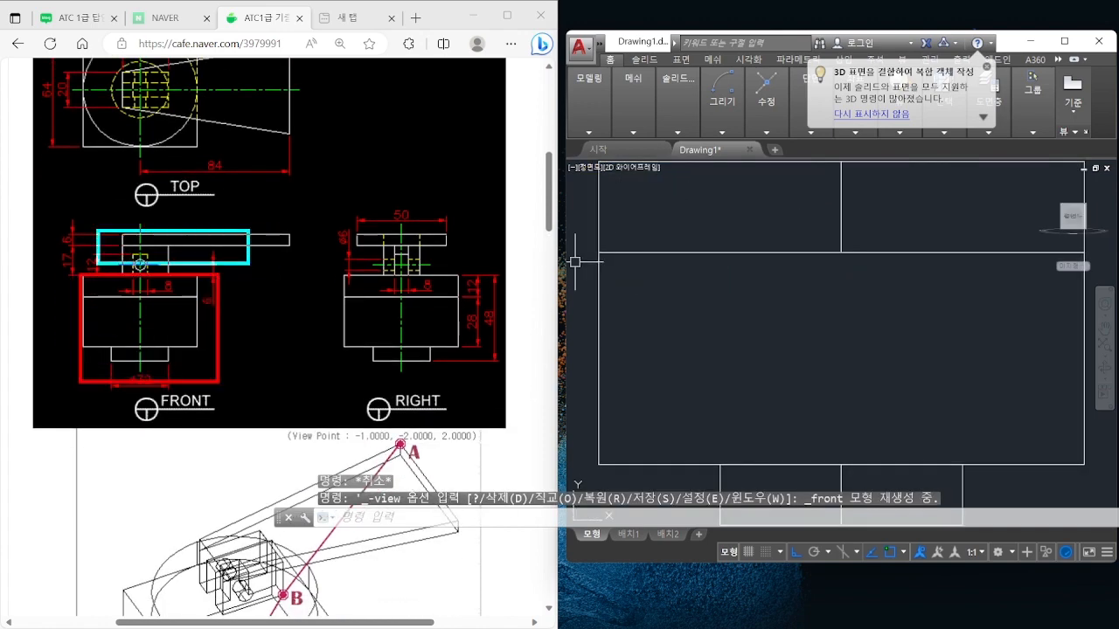
left_click_drag(250, 263, 282, 264, "ctrl")
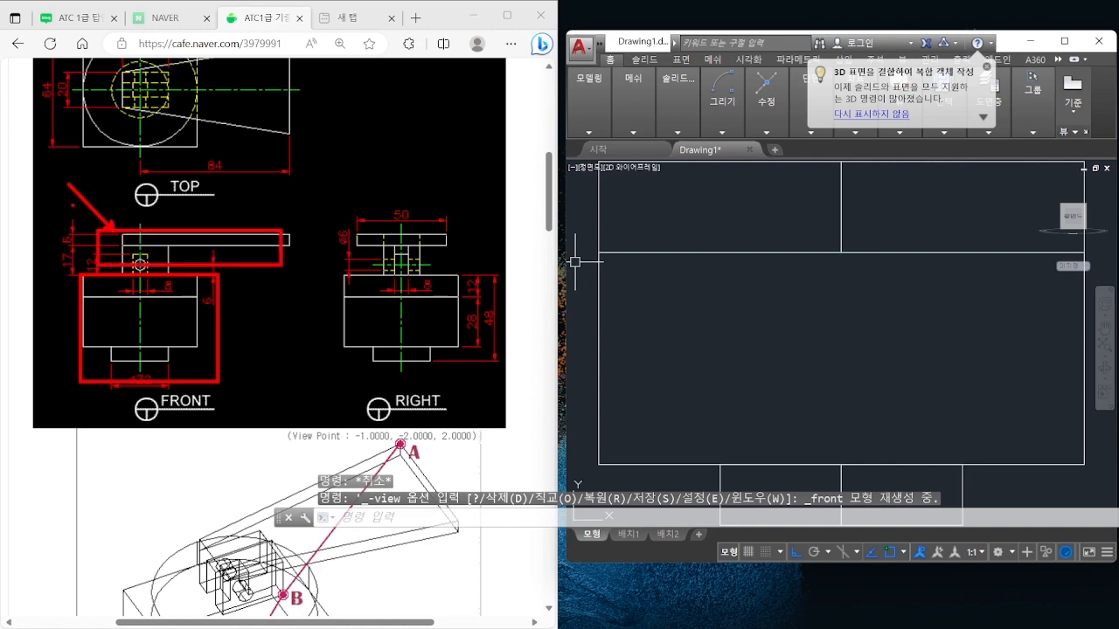
key("Escape")
scroll(165, 247, "up", 2)
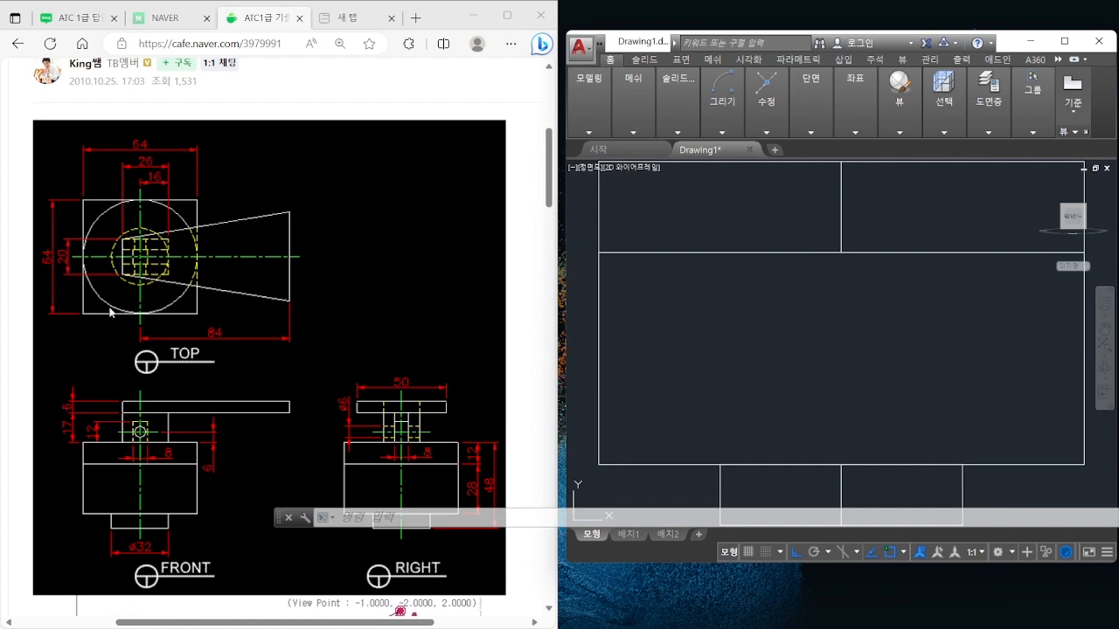
In the top view, draw a circle of diameter 64 in the empty space to the right of the model
left_click(596, 168)
left_click(628, 205)
scroll(686, 252, "down", 8)
middle_click_drag(903, 277, 737, 280)
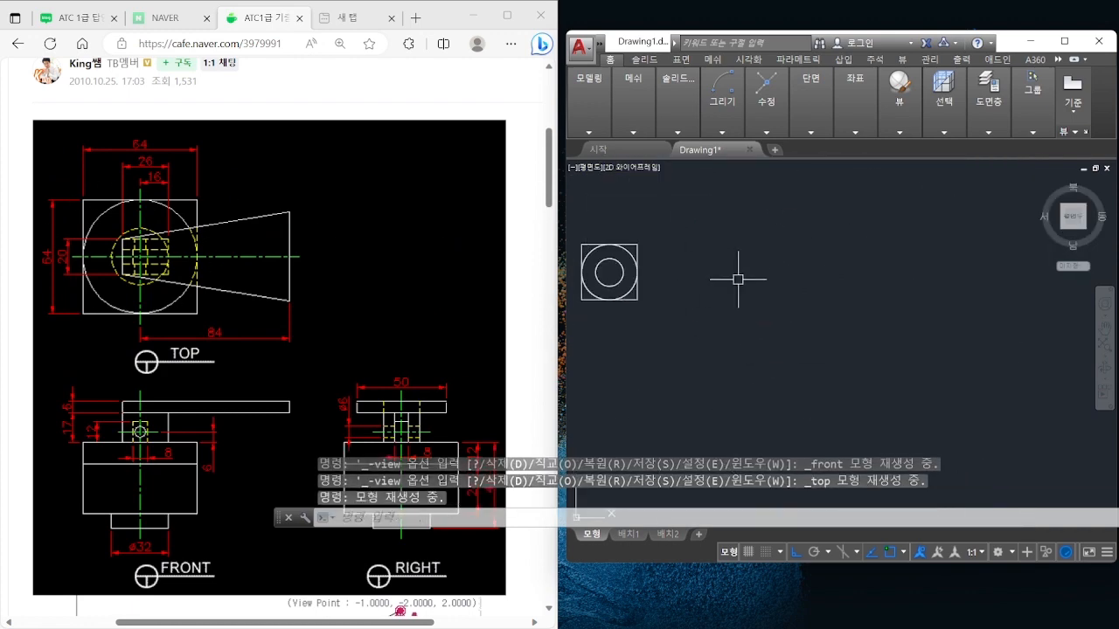
type("c")
key("space")
left_click(747, 272)
type("d")
key("space")
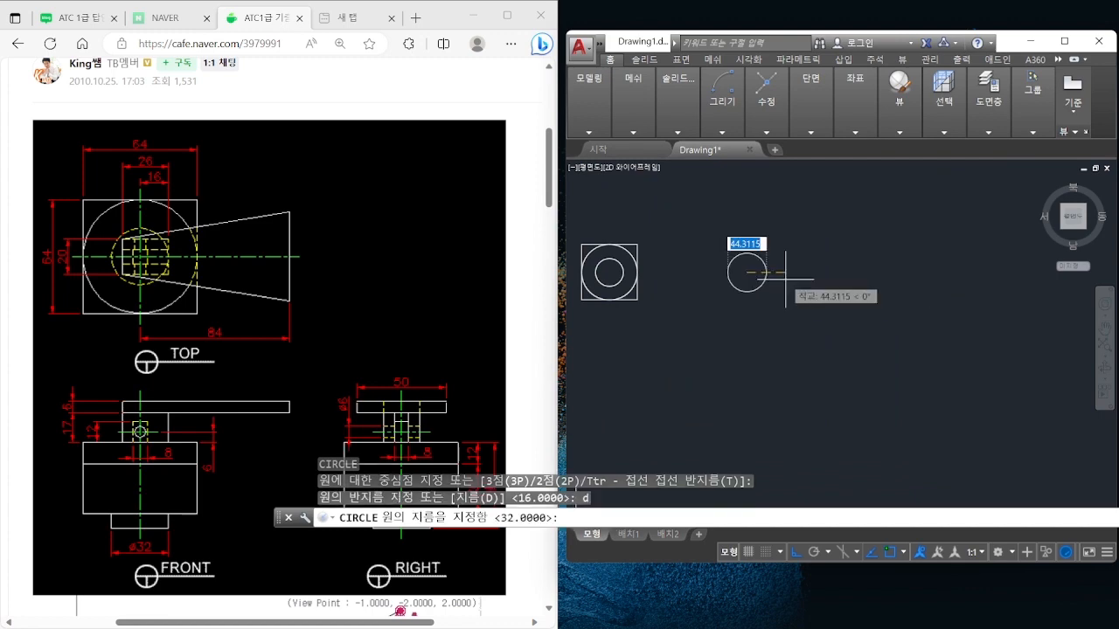
type("64")
key("Return")
key("Escape")
left_click(738, 249)
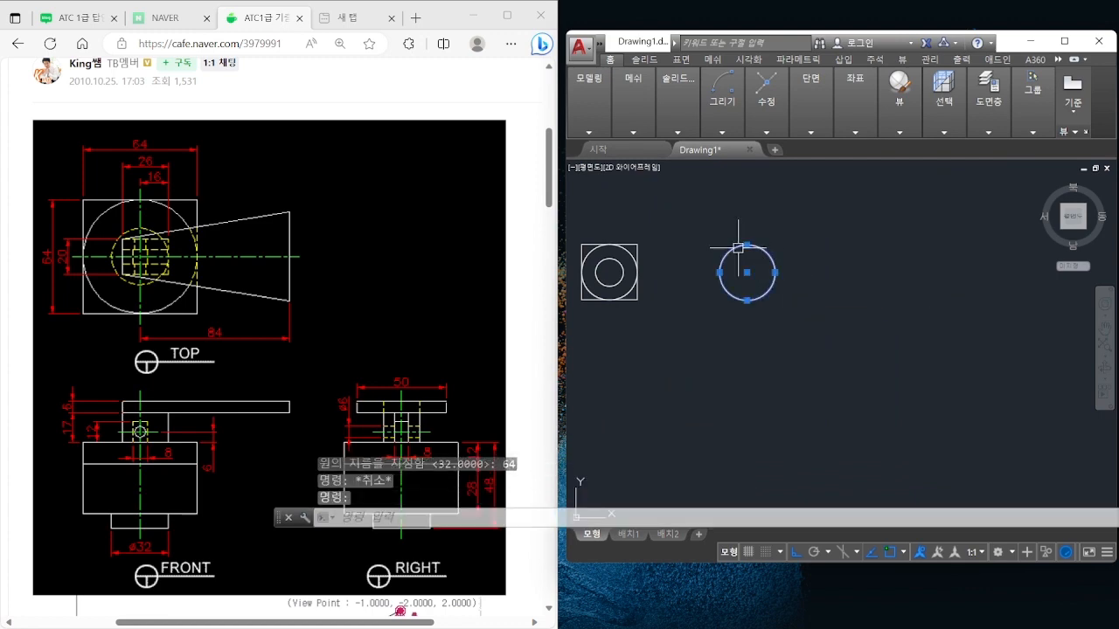
key("Escape")
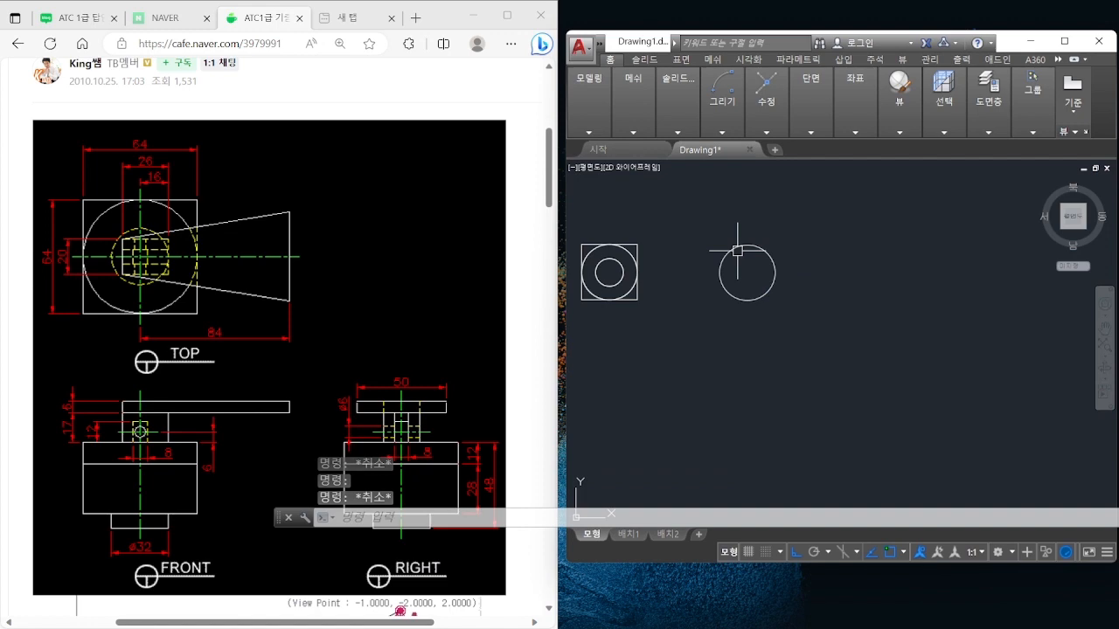
Draw a vertical and a horizontal centre line across the new circle, joining its opposite quadrants
key("space")
left_click(746, 246)
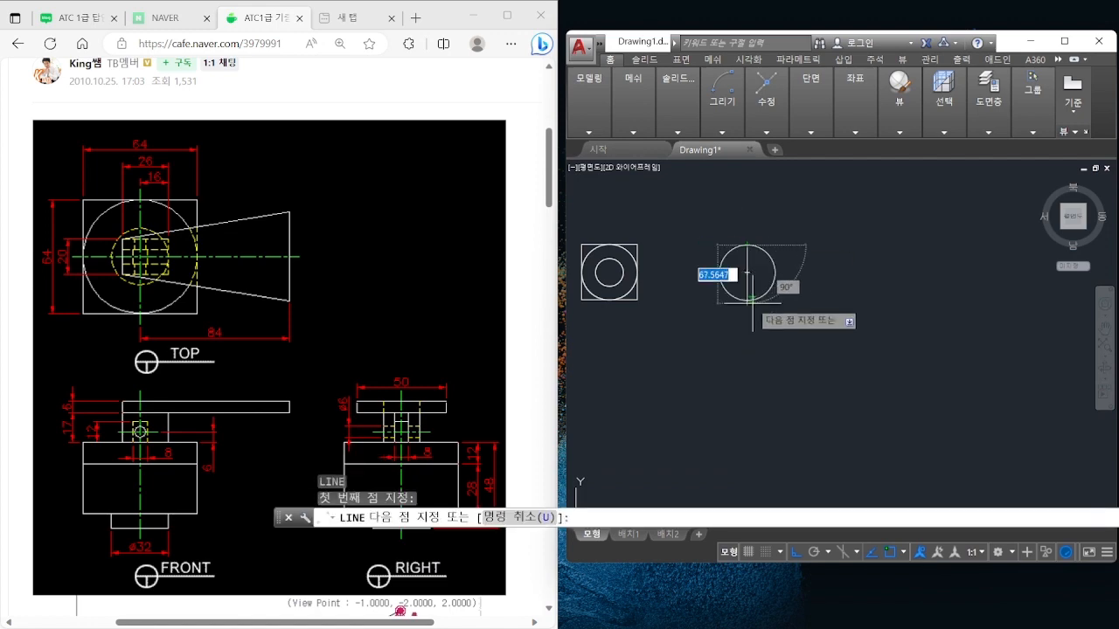
key("space")
key("space")
left_click(721, 271)
left_click(776, 273)
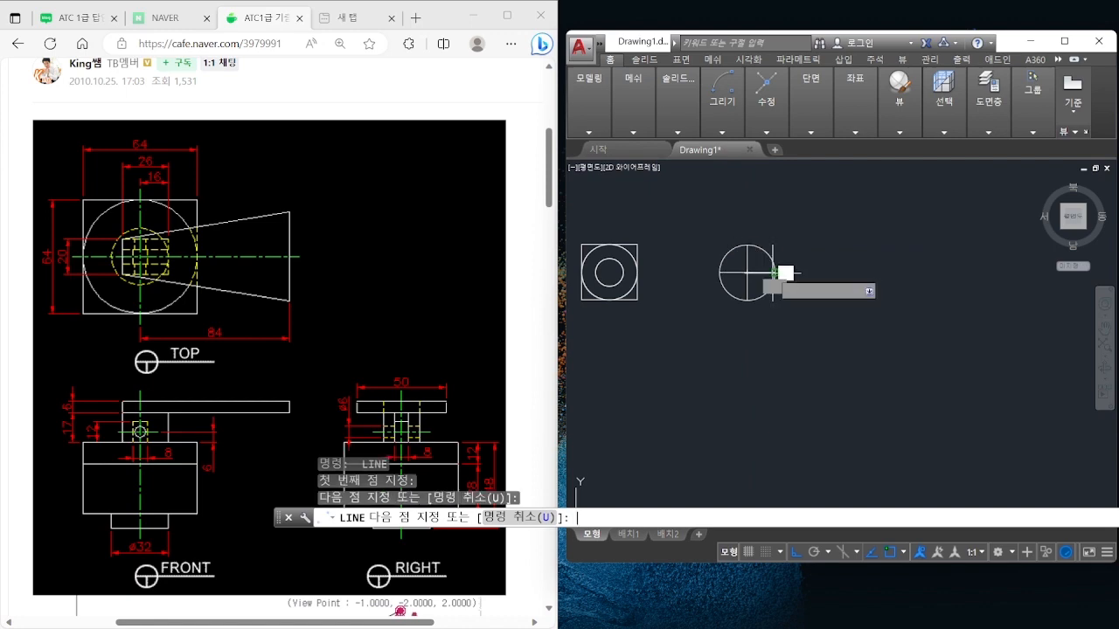
key("space")
key("Escape")
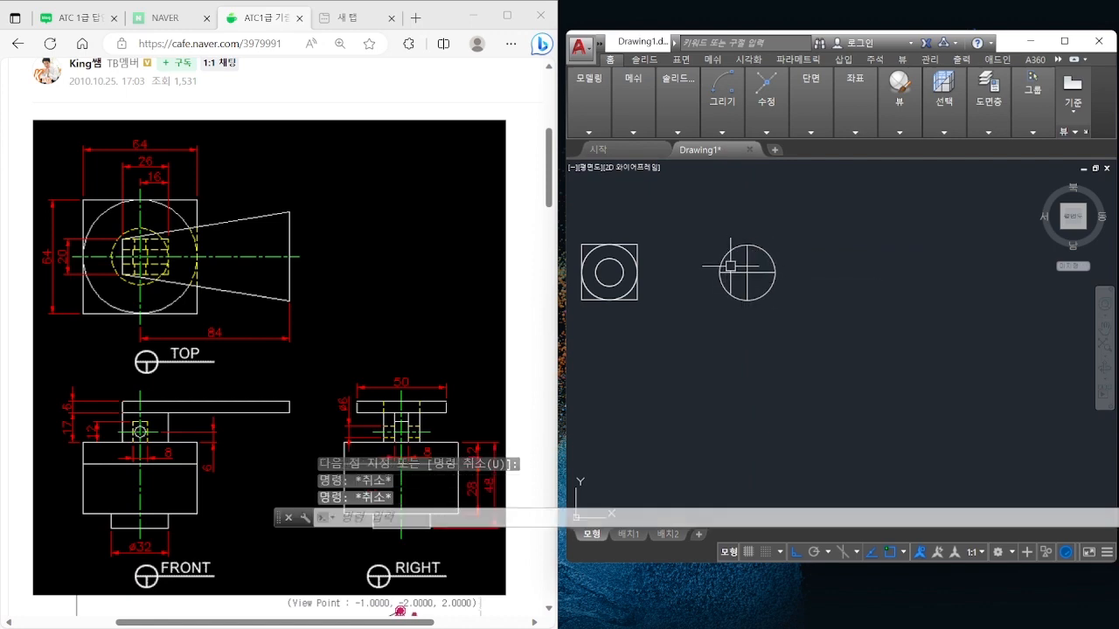
Offset the circle's horizontal centre line by 10 to both sides
type("o")
key("space")
type("10")
key("space")
left_click(727, 274)
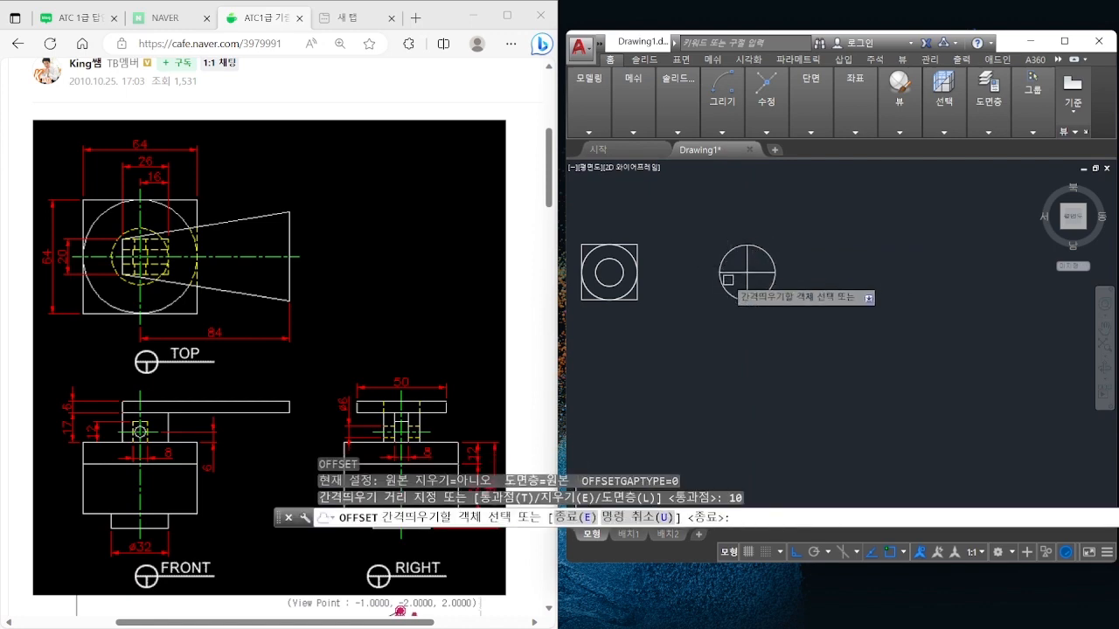
left_click(726, 262)
left_click(727, 272)
left_click(731, 286)
key("space")
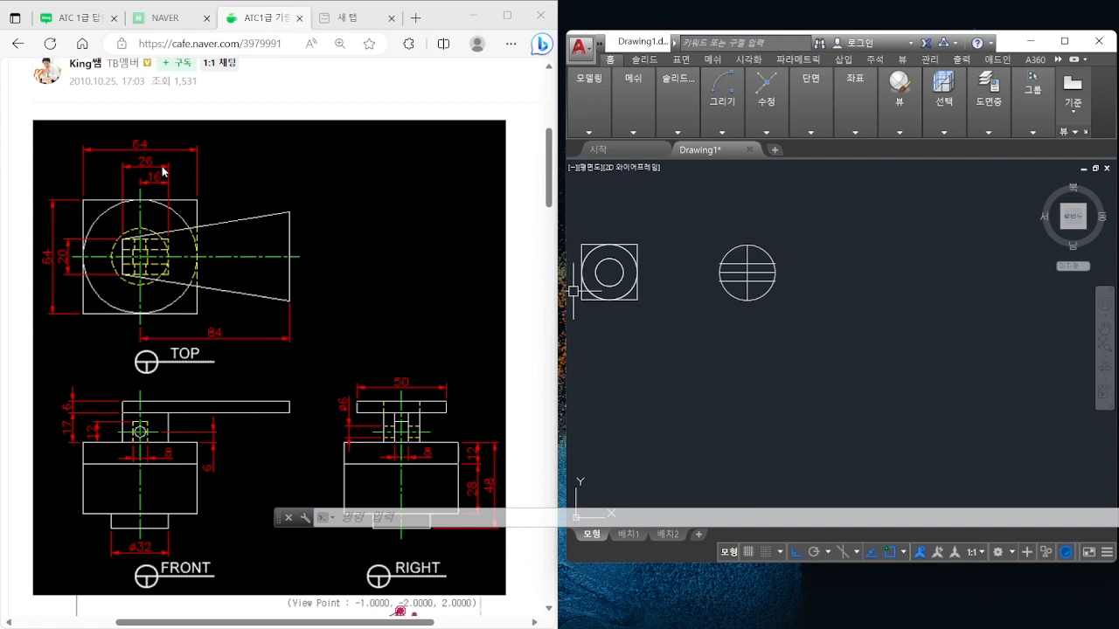
Offset the circle's vertical centre line by 10 to the left
scroll(745, 263, "up", 4)
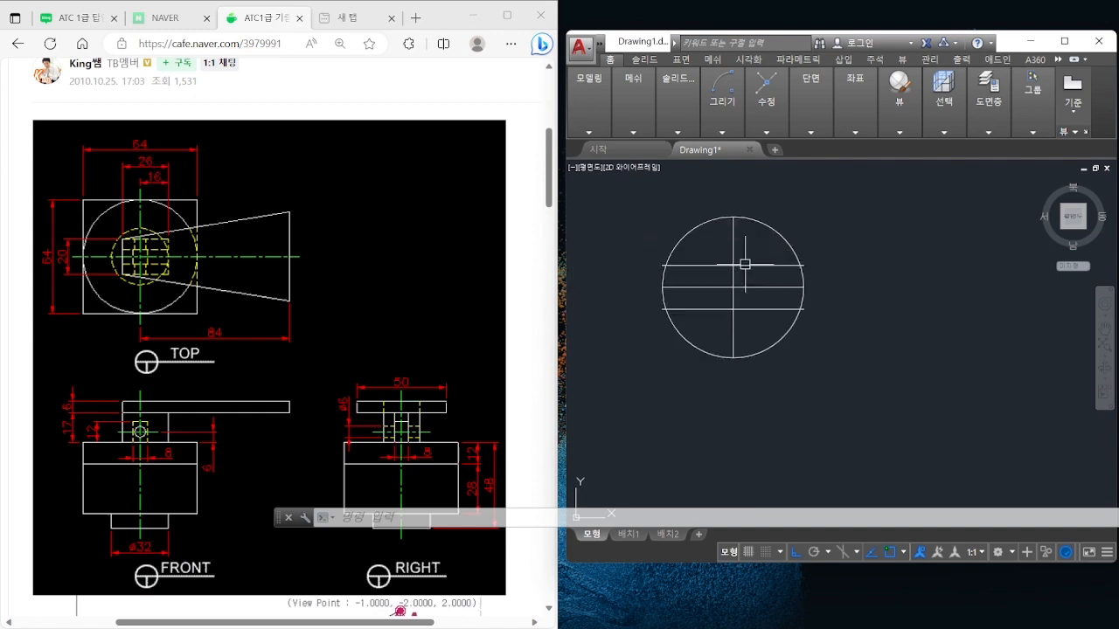
key("Return")
key("Return")
left_click(733, 252)
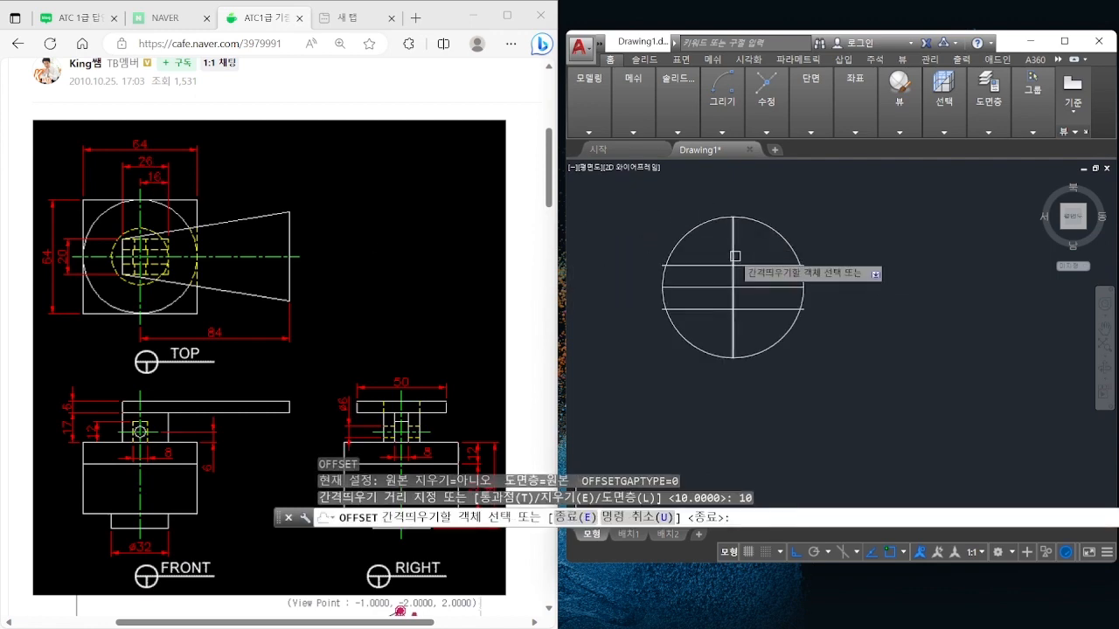
left_click(708, 258)
key("Escape")
Trim the three horizontal lines where they extend left of the offset vertical line
type("tr")
key("Return")
key("Return")
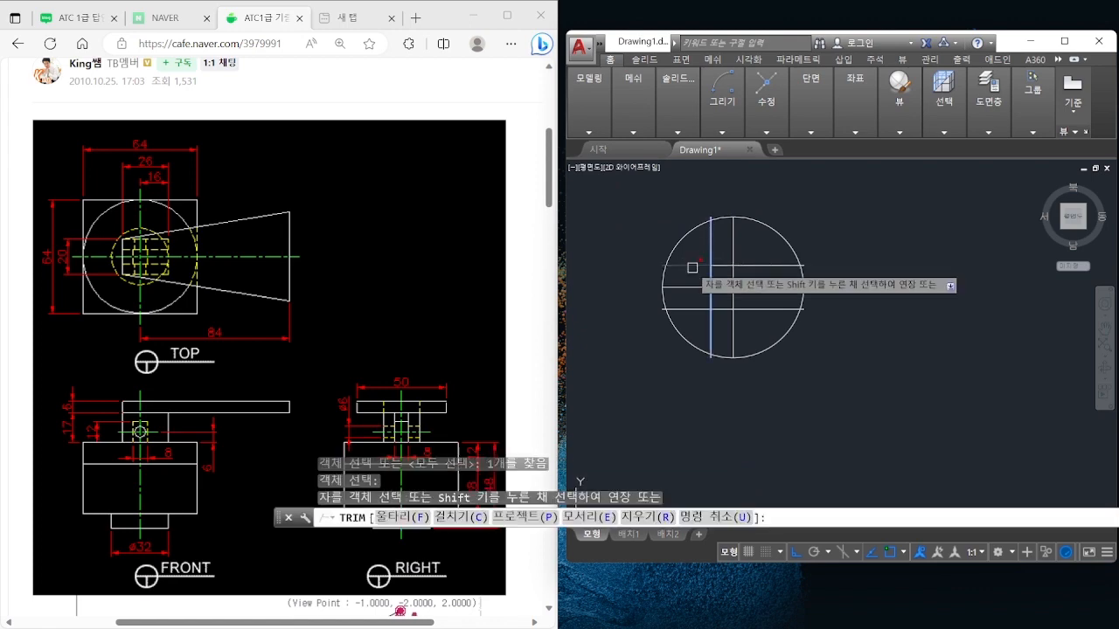
left_click(679, 261)
left_click(684, 294)
left_click(685, 309)
key("Escape")
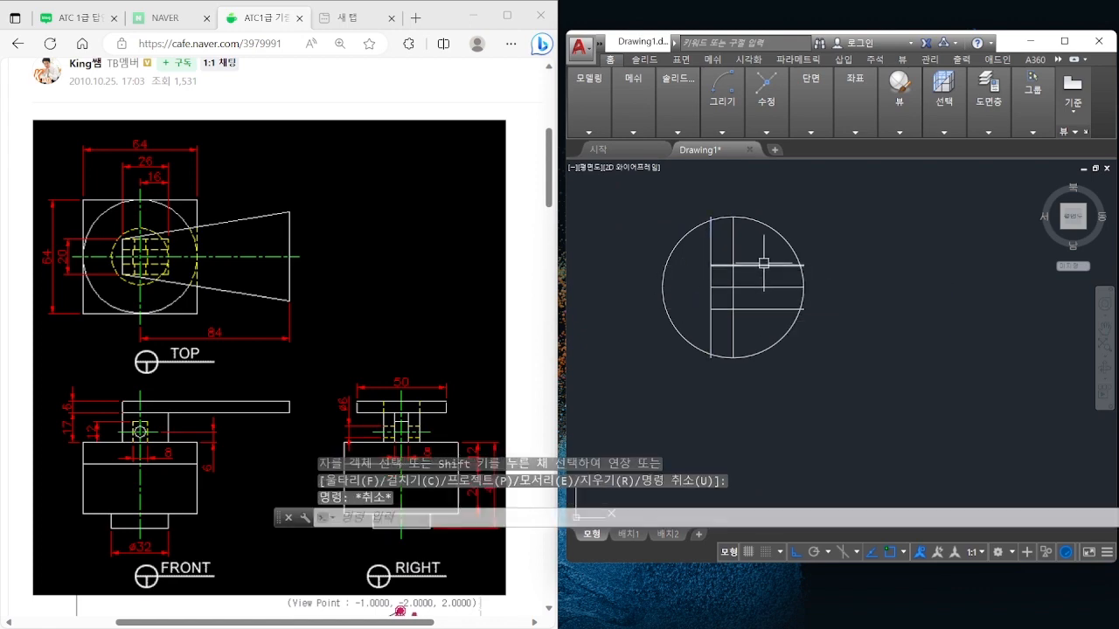
Trim the offset vertical line above and below the two outer horizontal lines
key("Return")
key("Return")
left_click(711, 330)
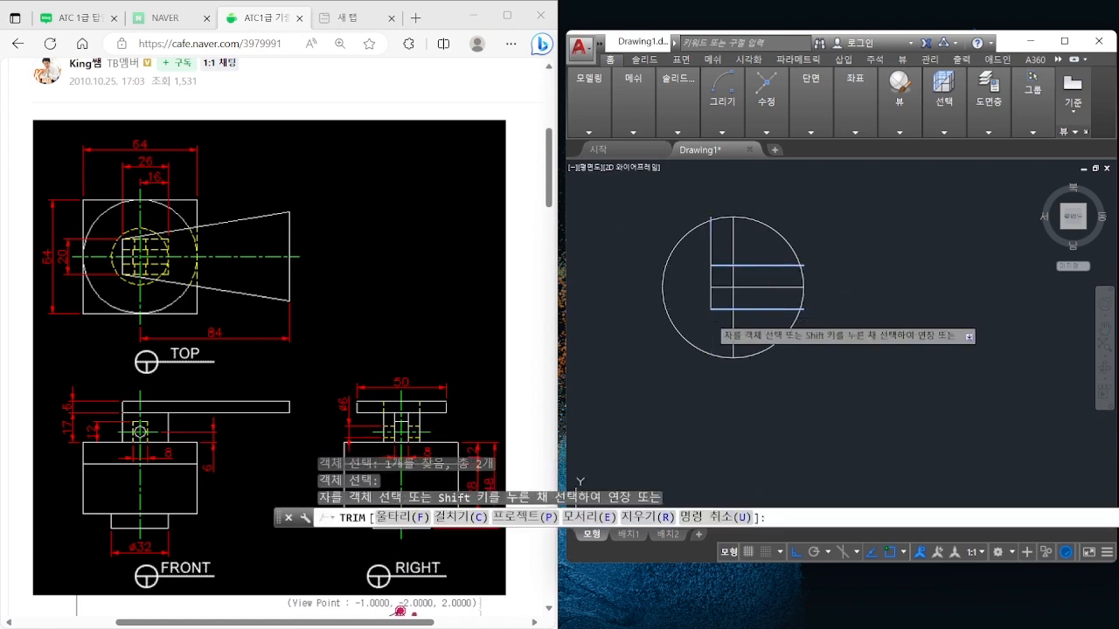
left_click(712, 243)
key("Escape")
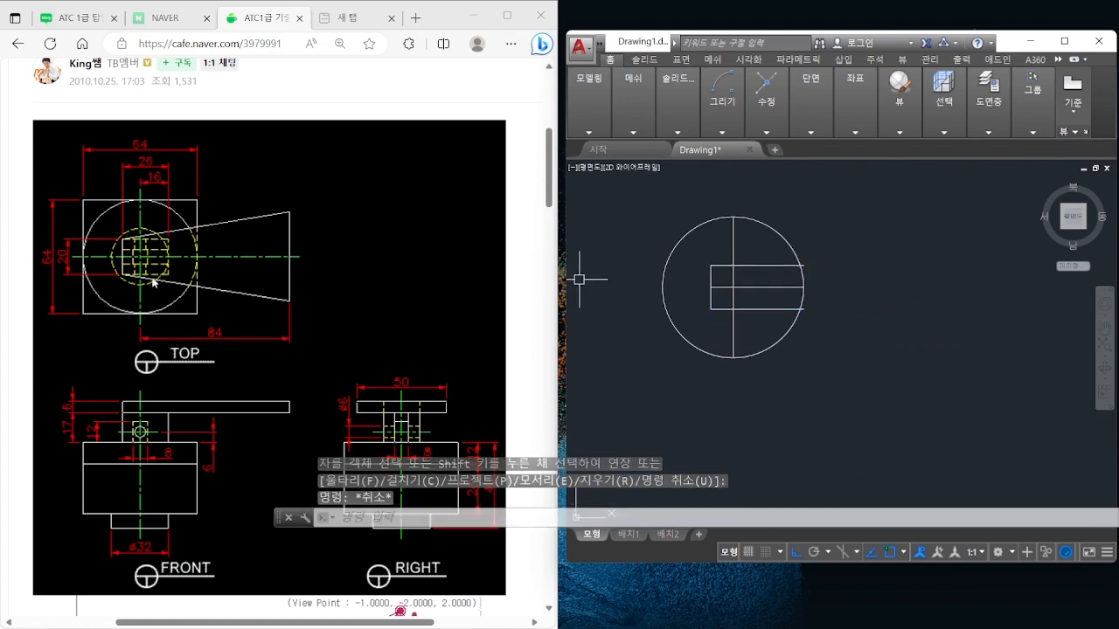
Offset the circle's vertical centre line by 84 to the right for the arm's wide end
type("o")
key("Return")
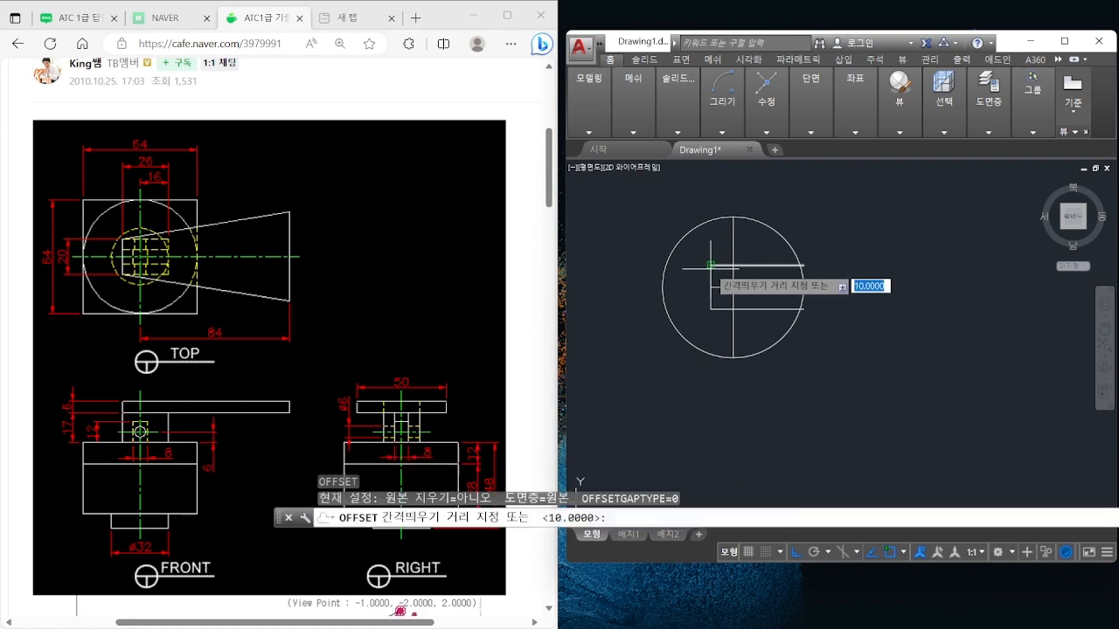
type("84")
key("Return")
left_click(730, 277)
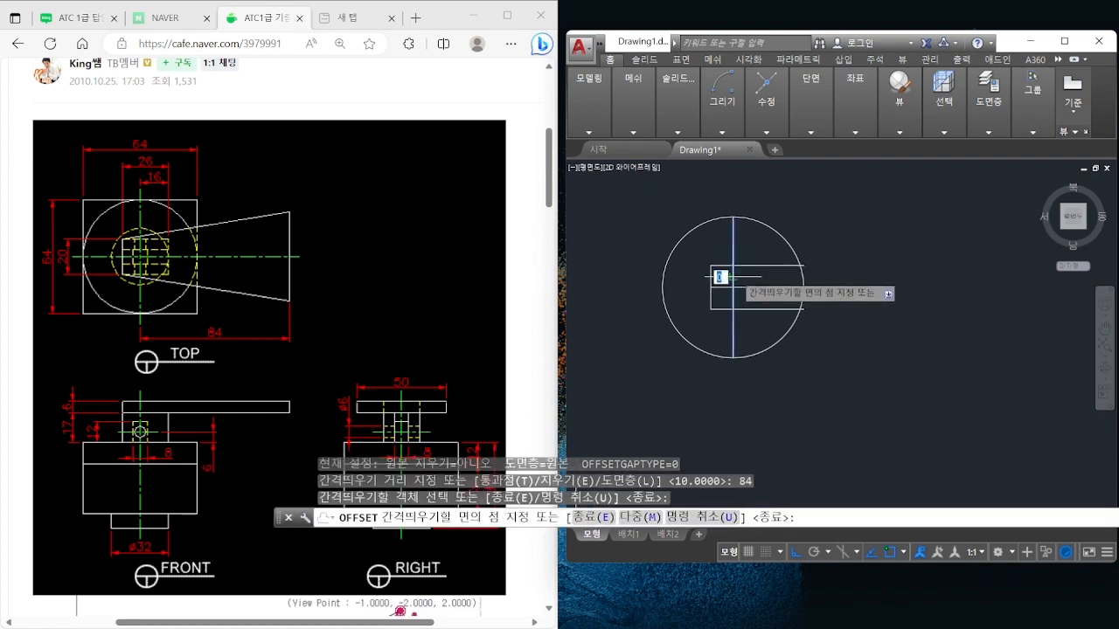
left_click(911, 278)
key("Return")
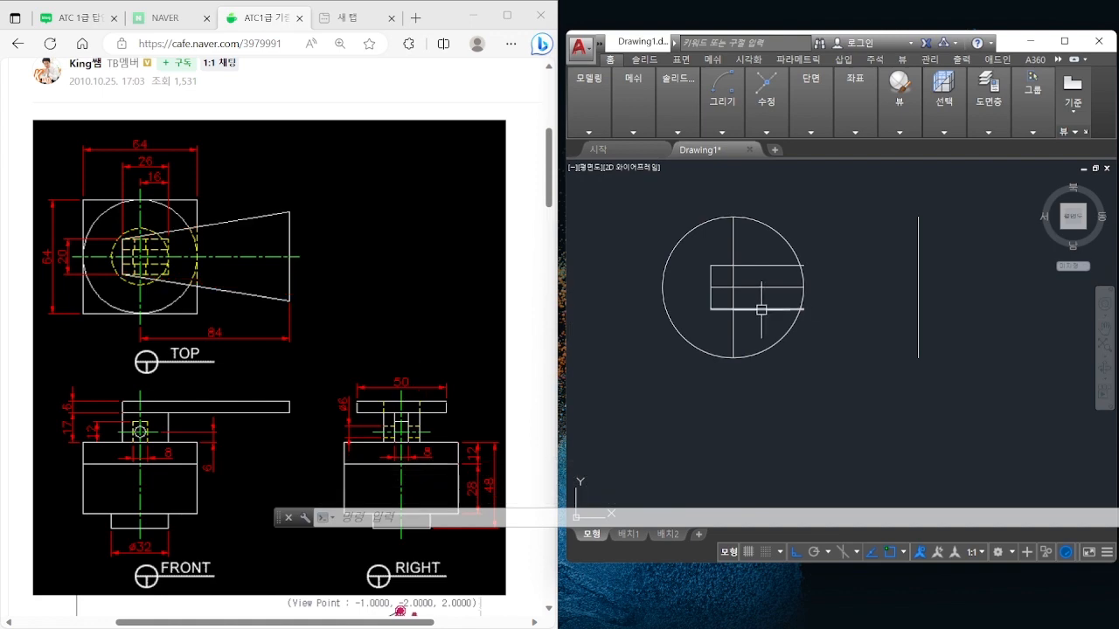
Offset the horizontal centre line by 25 both upward and downward
type("o")
key("Return")
type("25")
key("Return")
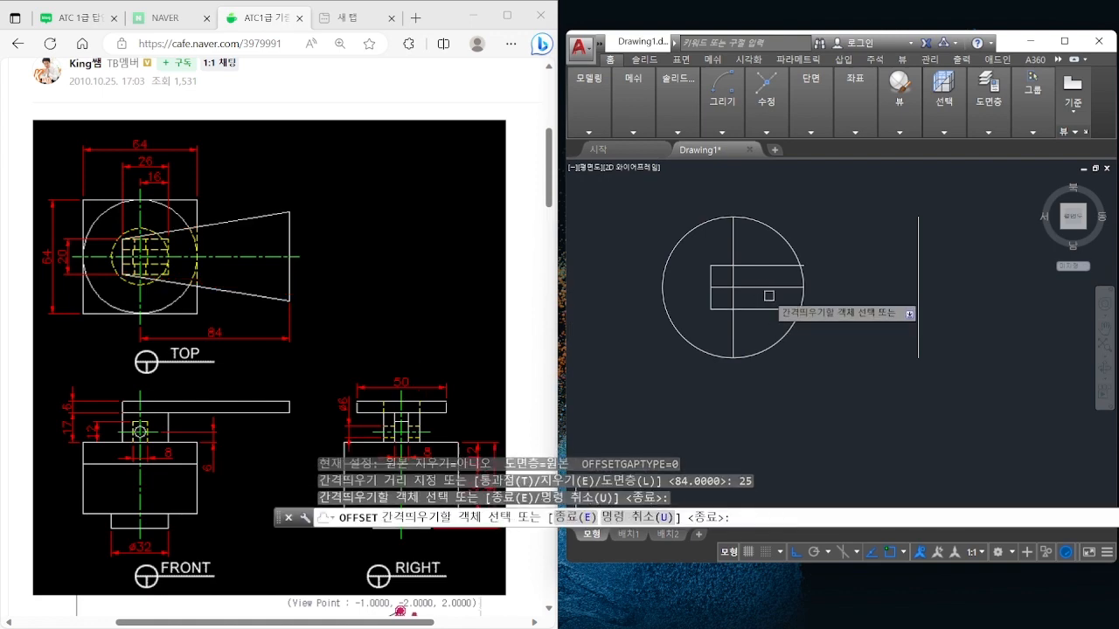
left_click(764, 286)
left_click(771, 249)
left_click(762, 287)
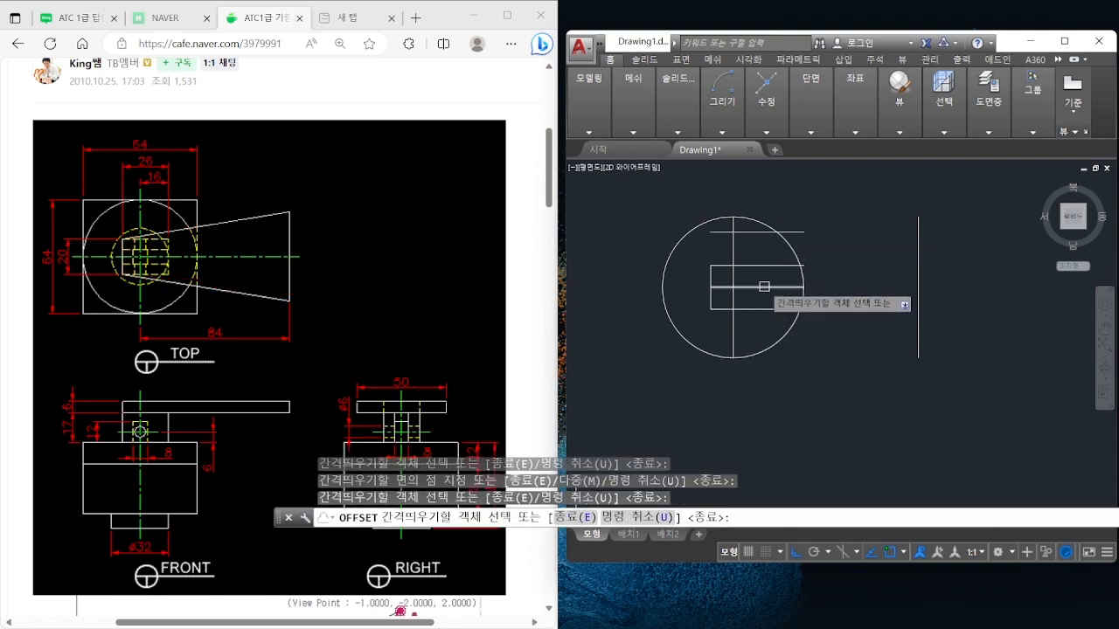
left_click(775, 330)
key("Escape")
key("Escape")
Extend the two 25-offset horizontal lines to the vertical line at the arm's wide end
type("ex")
key("Return")
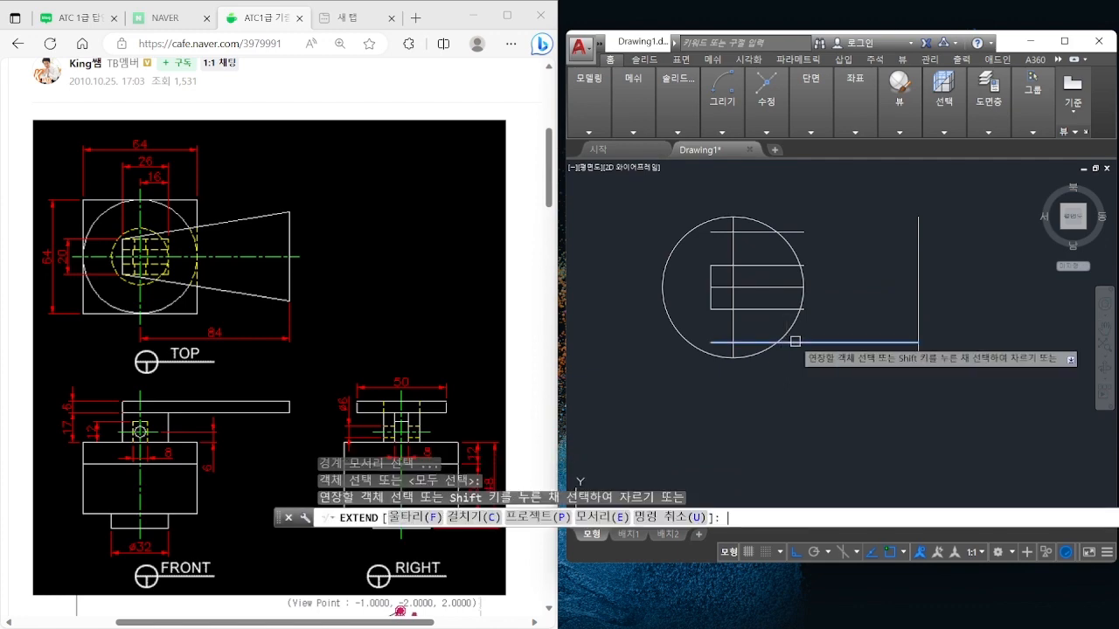
left_click(789, 343)
left_click(790, 232)
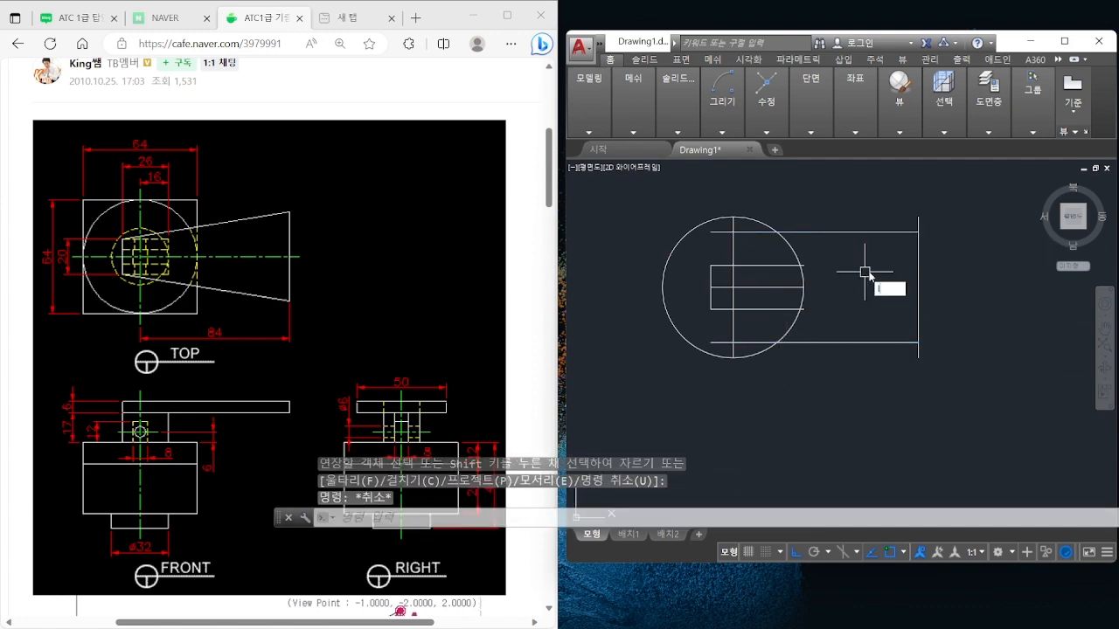
Draw the arm's two slanted edges from the short vertical line's ends to the extended lines' right ends
key("Return")
left_click(918, 233)
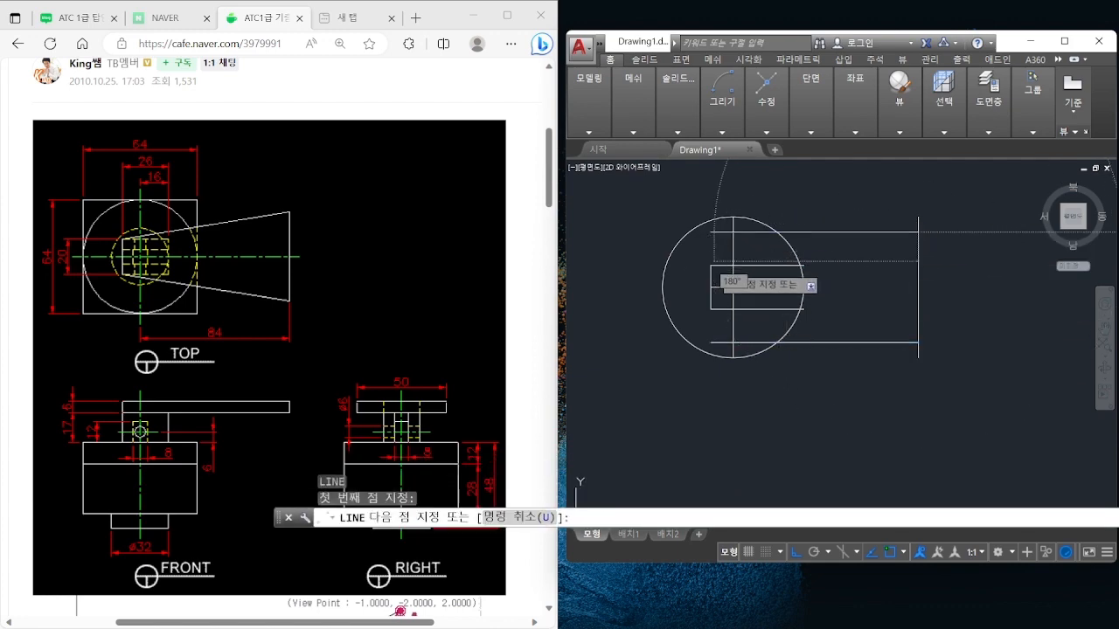
left_click(711, 265)
key("Return")
key("Return")
left_click(711, 308)
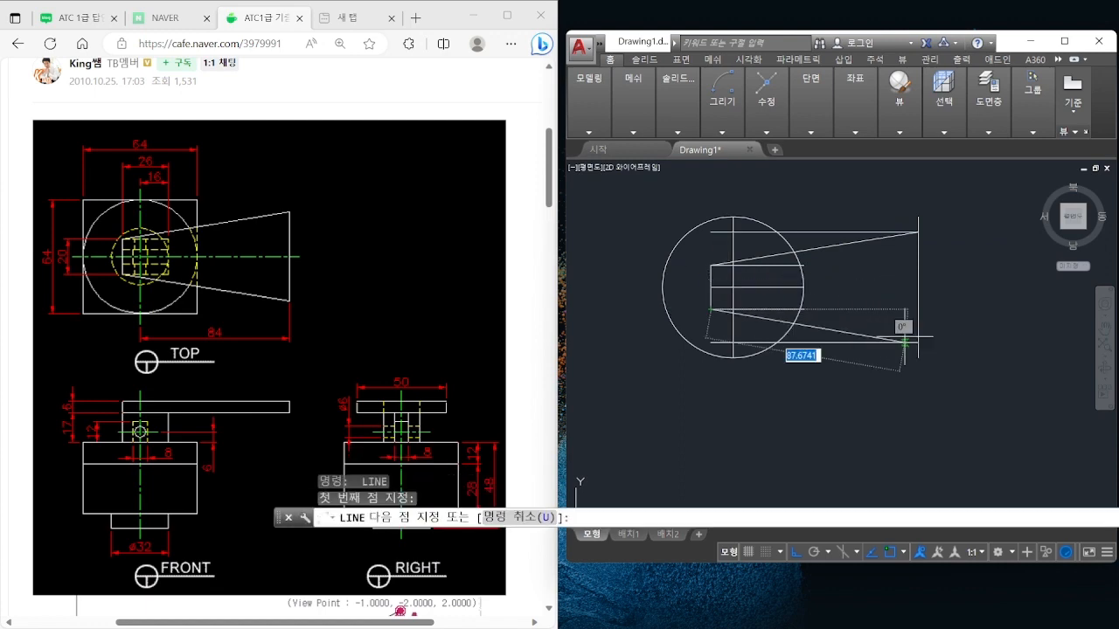
left_click(918, 343)
key("Return")
Erase the two outermost horizontal construction lines above and below the slanted edges
left_click(866, 343)
type("e")
key("Return")
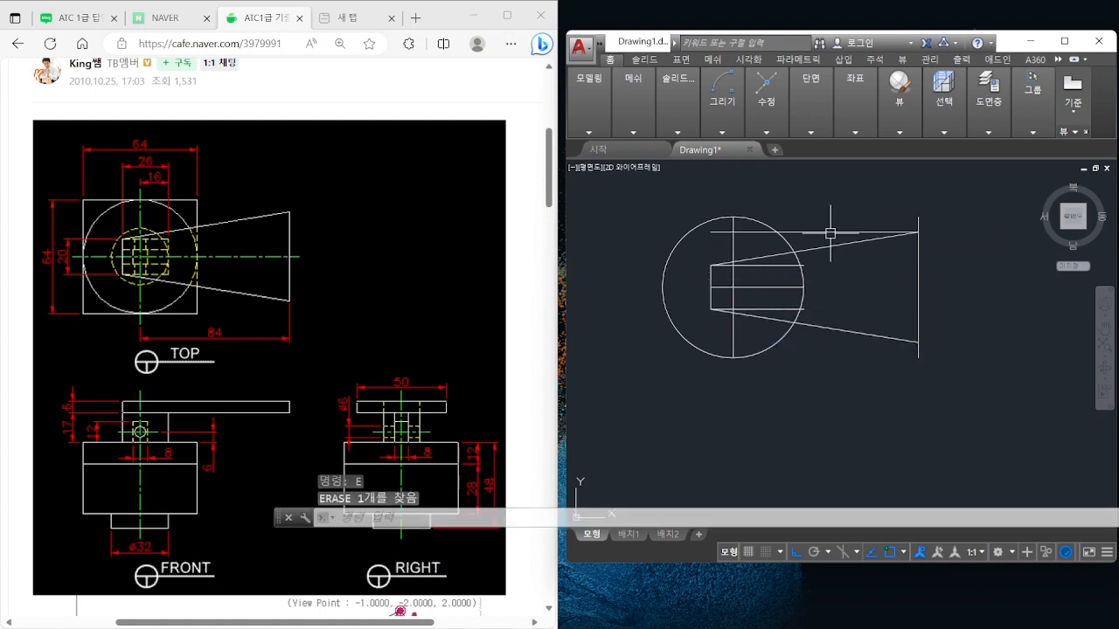
Trim the arm's right vertical line above and below its intersections with the slanted edges
type("tr")
key("Return")
left_click(901, 236)
key("Return")
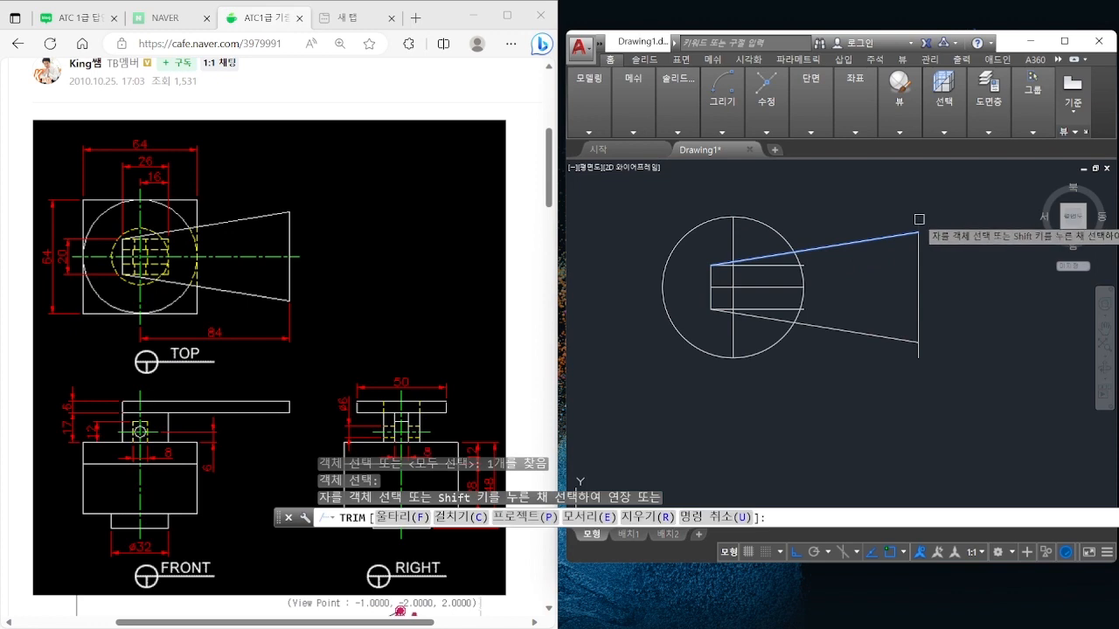
left_click(919, 219)
key("Return")
key("Return")
left_click(860, 333)
key("Return")
left_click(915, 354)
key("Return")
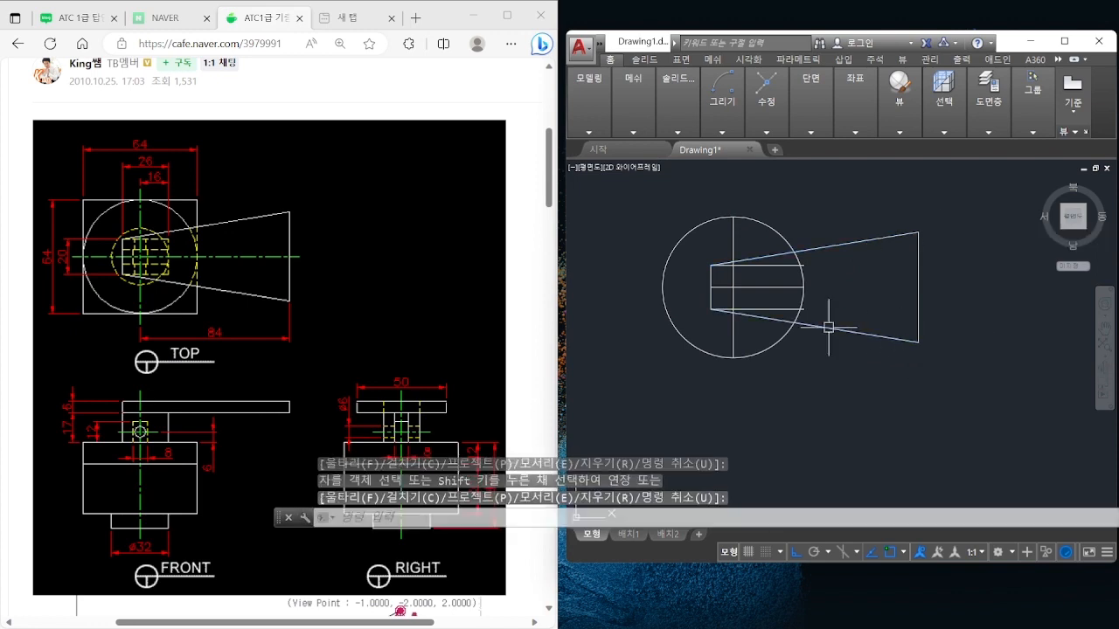
Erase the two horizontal construction lines running from the arm's narrow end inside the circle
left_click(762, 310)
type("e")
key("Return")
left_click(761, 265)
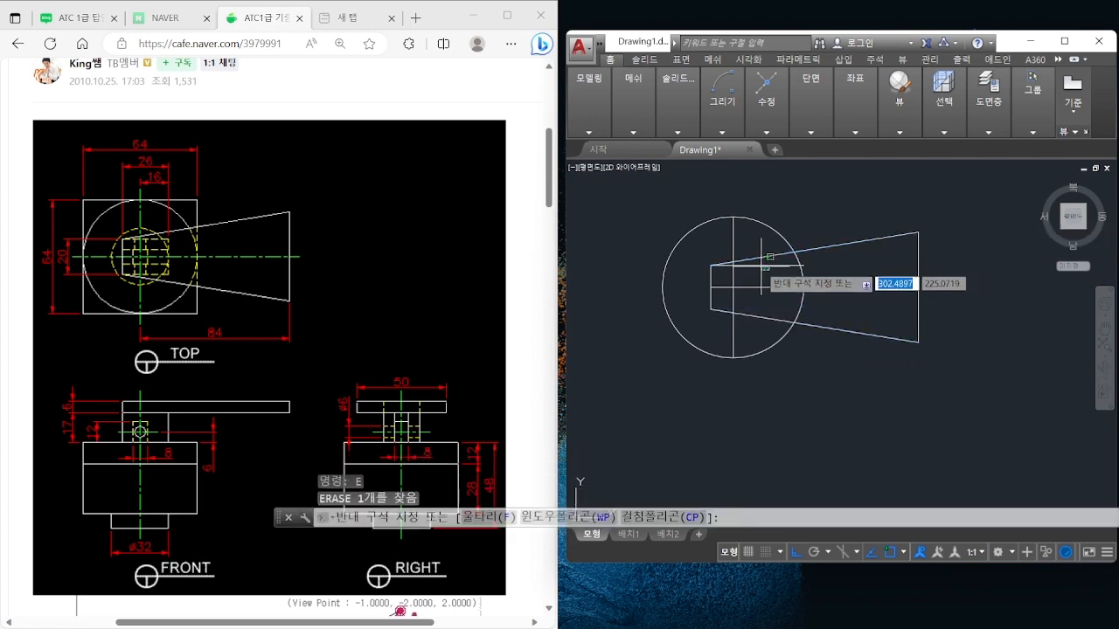
key("Escape")
key("Escape")
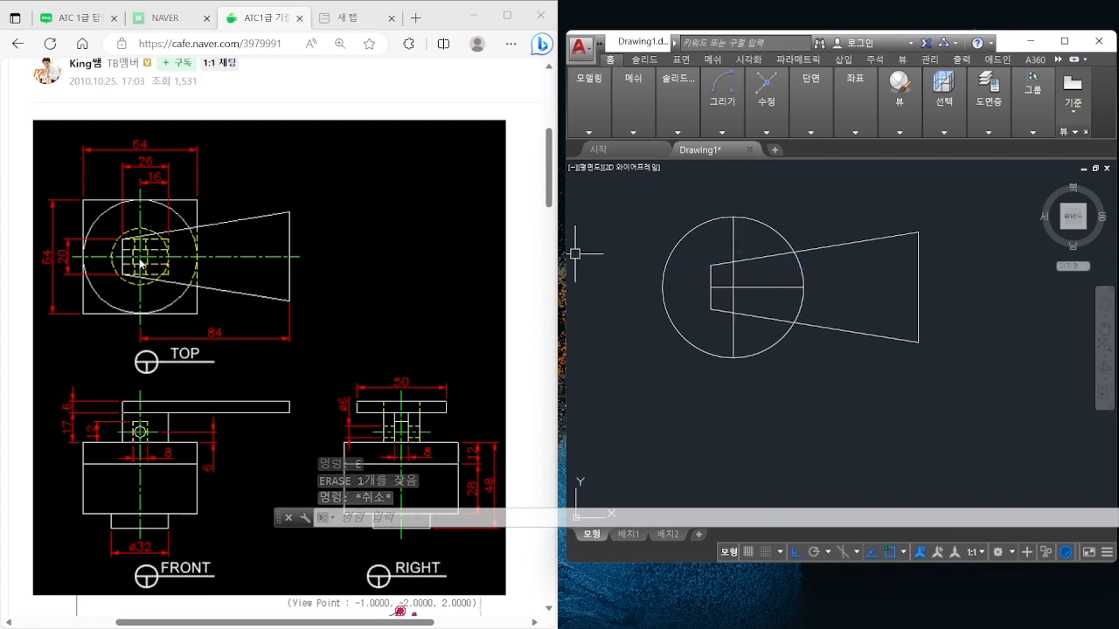
Offset the circle's vertical centre line by 16 toward the arm's wide end
type("o")
key("Return")
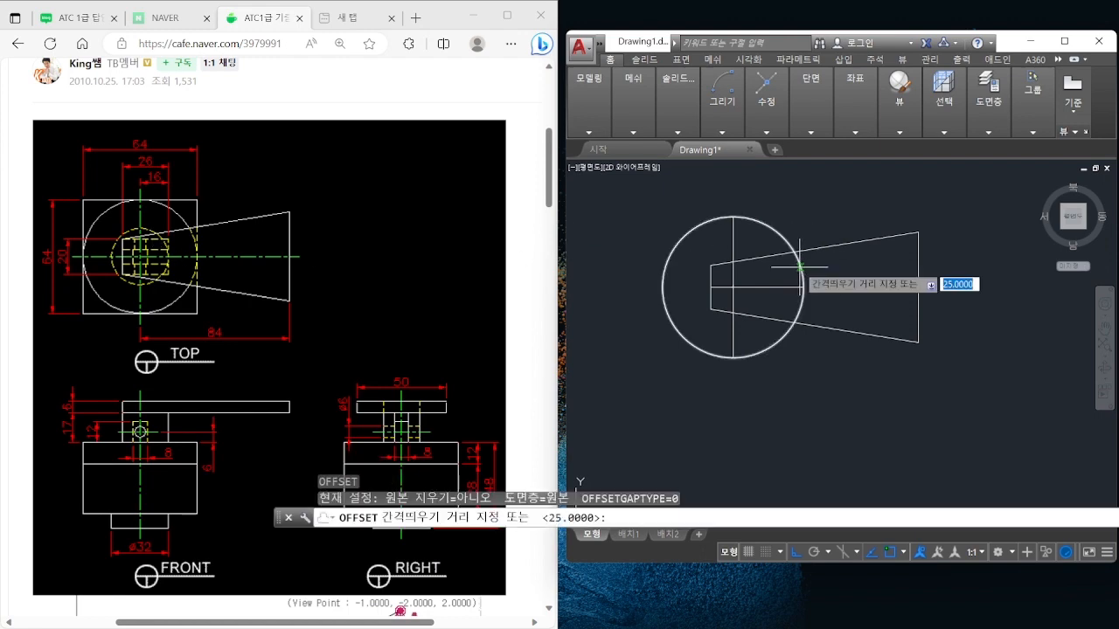
type("16")
key("Return")
left_click(732, 249)
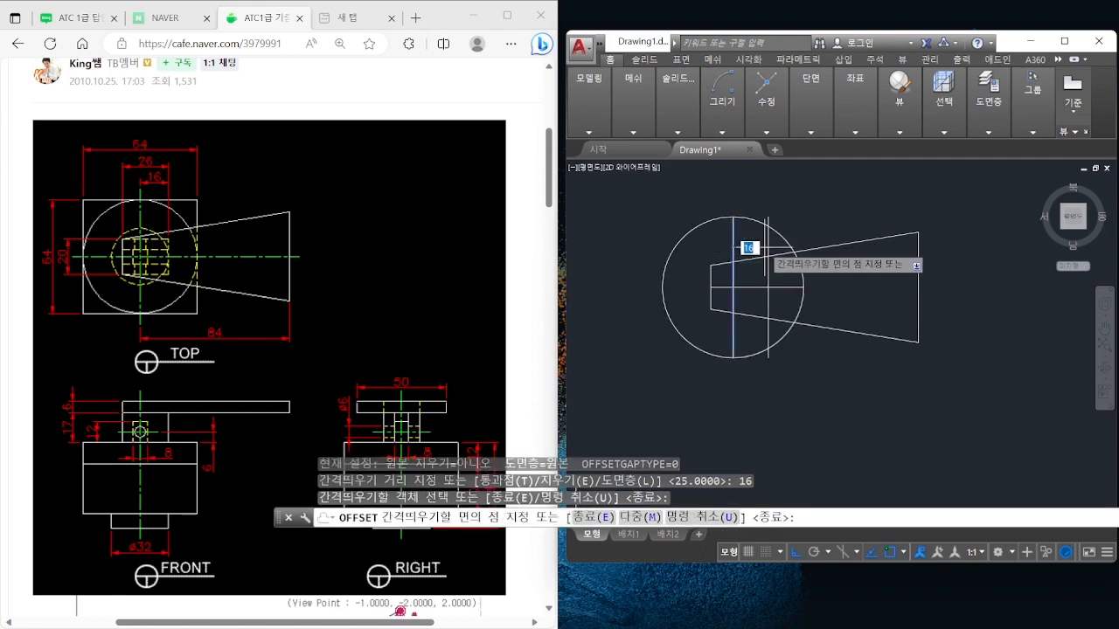
left_click(749, 263)
key("Escape")
Draw two horizontal lines from the ends of the arm's short vertical edge to just past the 16-offset line
type("l")
key("Return")
left_click(714, 265)
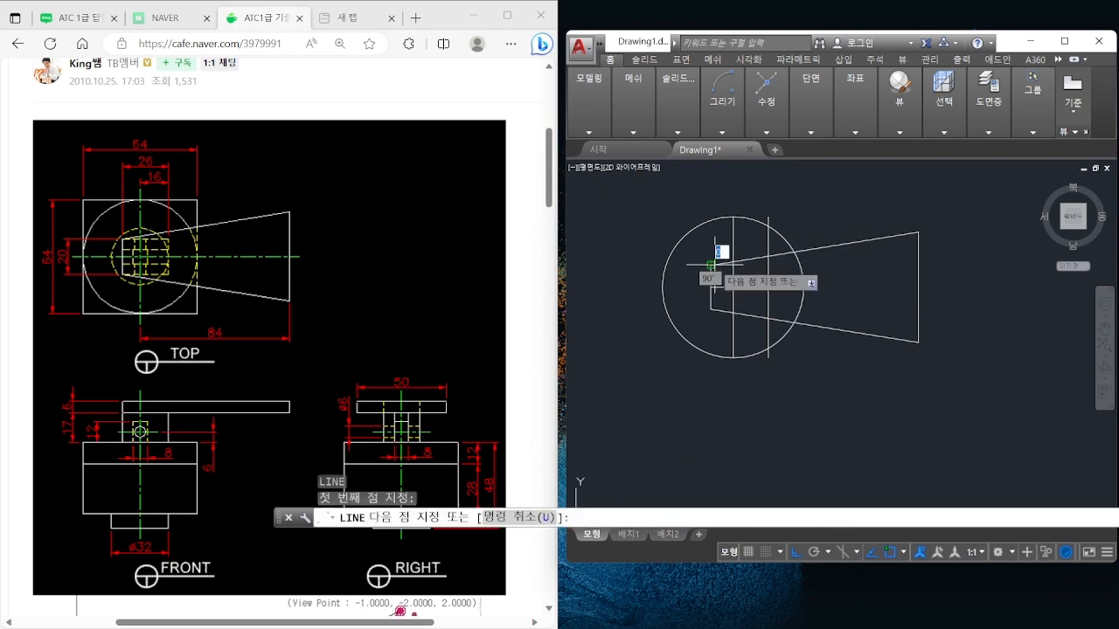
left_click(776, 264)
key("Return")
key("Return")
left_click(717, 309)
left_click(785, 308)
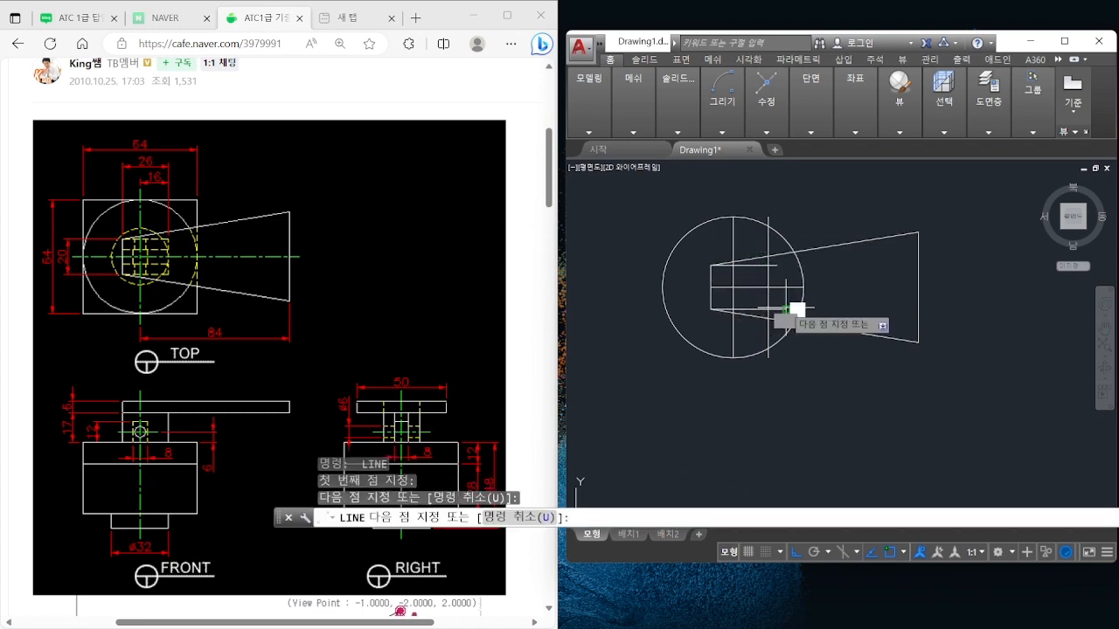
key("Return")
key("Escape")
Trim the overhanging ends of the offset line and the two horizontal lines to leave a closed rectangle
type("tr")
key("Return")
left_click(777, 308)
left_click(762, 265)
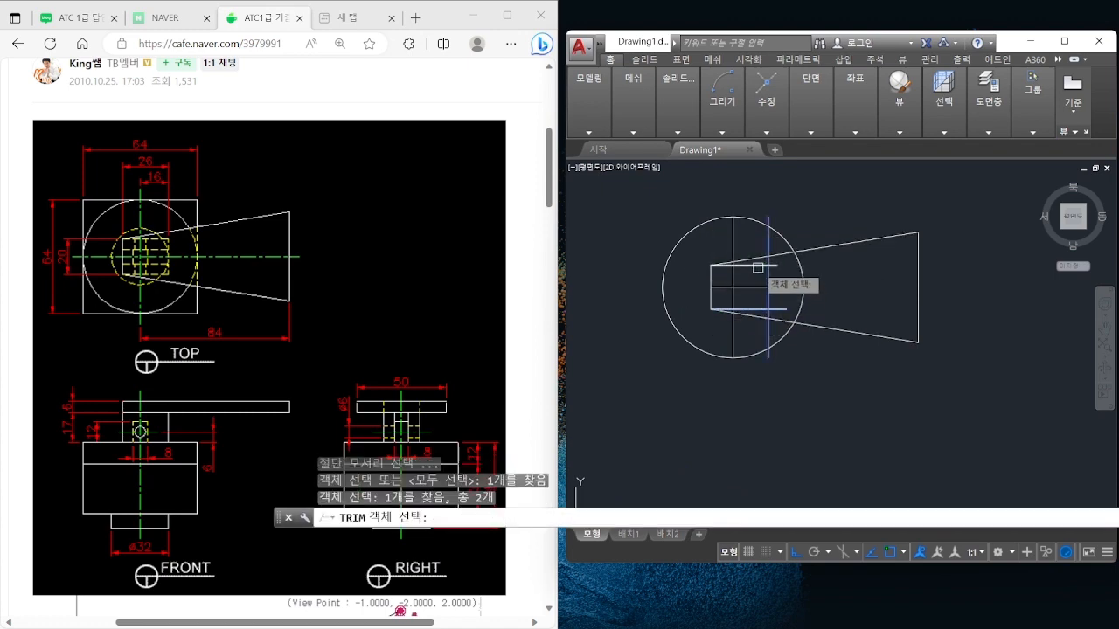
key("Return")
left_click(767, 236)
left_click(782, 308)
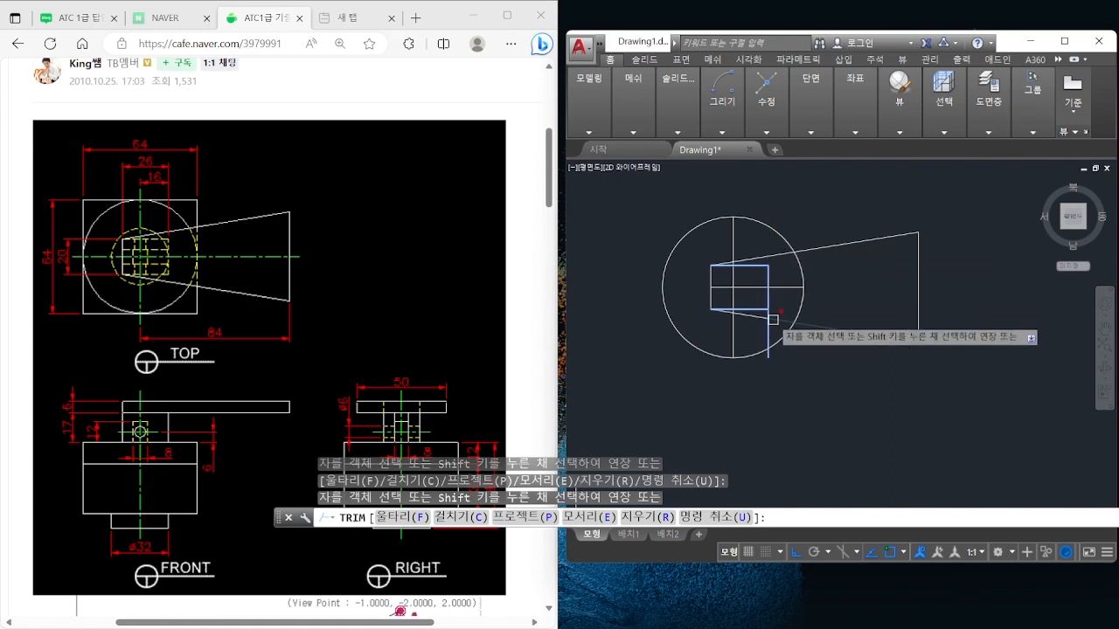
key("Escape")
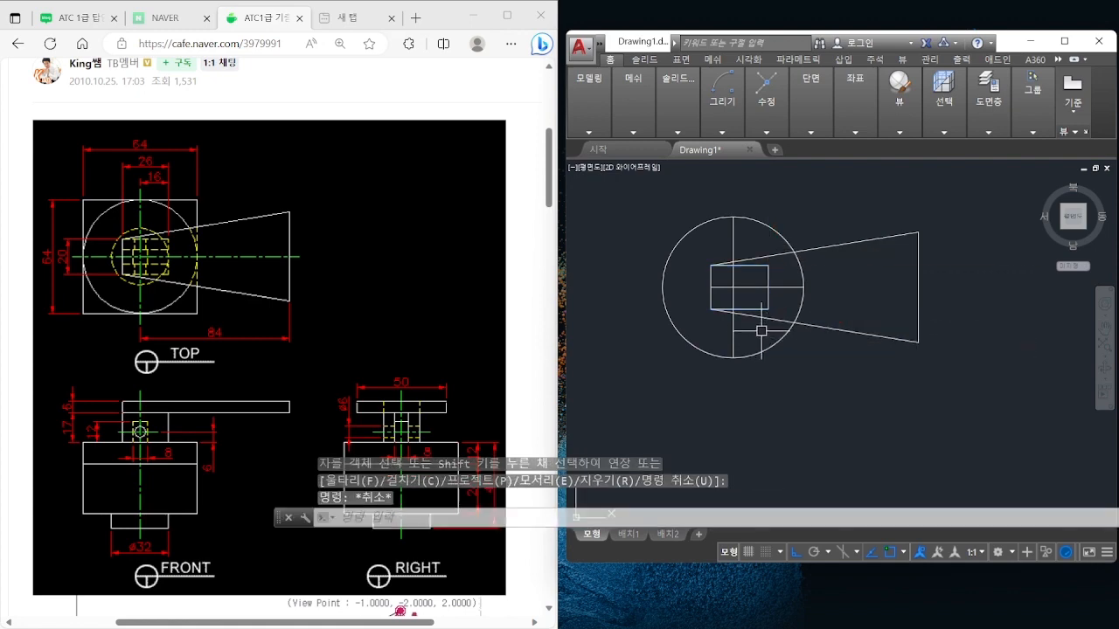
Erase the horizontal and vertical centre lines and the large circle around the rectangle
left_click(743, 278)
left_click(727, 294)
type("e")
key("Return")
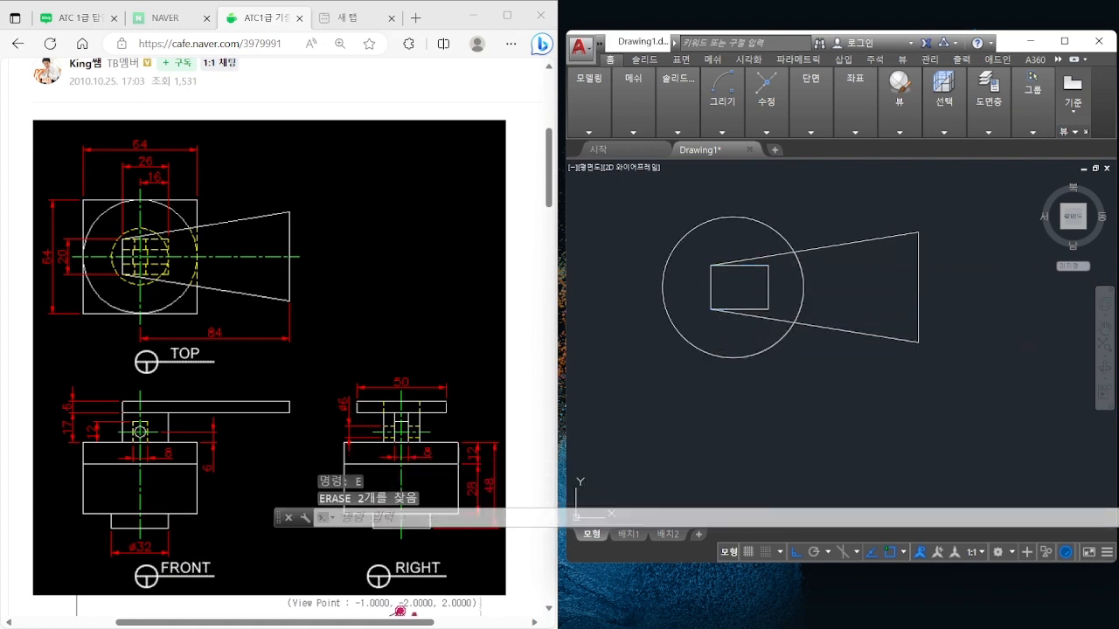
left_click(708, 219)
type("e")
key("Return")
key("Escape")
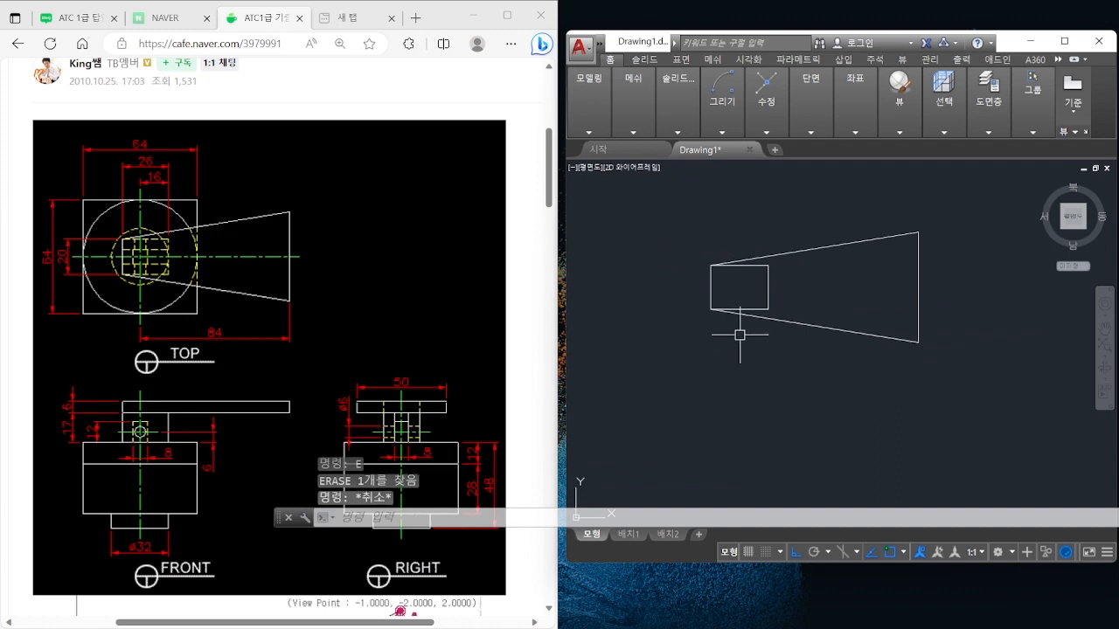
Convert all lines of the tapered arm outline and the inner rectangle into regions
type("reg")
key("Return")
left_click(944, 370)
left_click(644, 210)
key("Return")
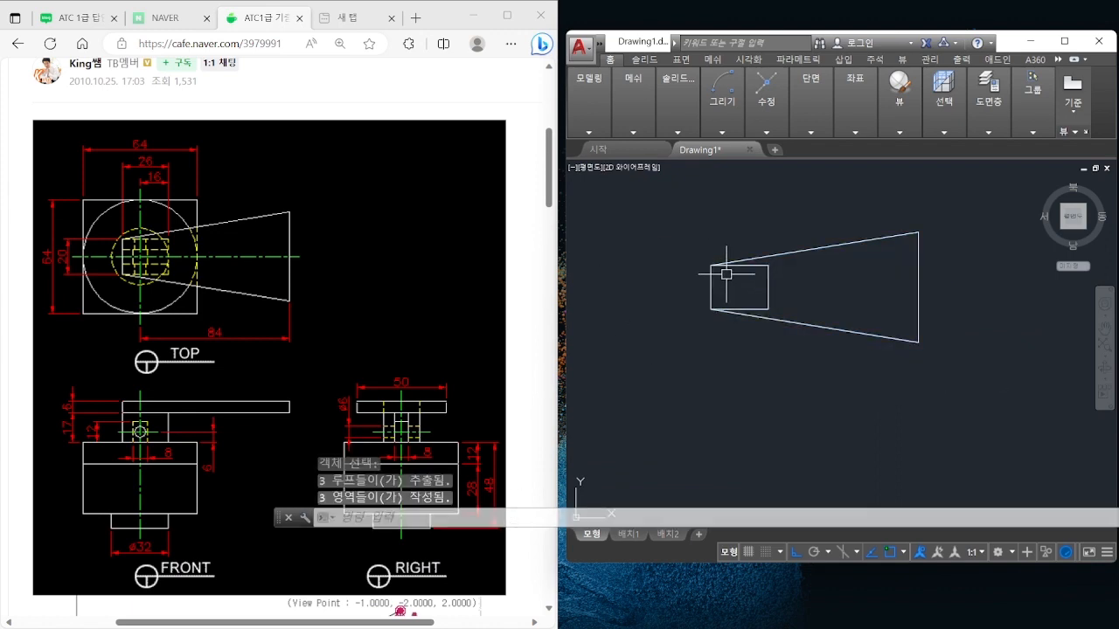
left_click(741, 260)
key("Escape")
key("Escape")
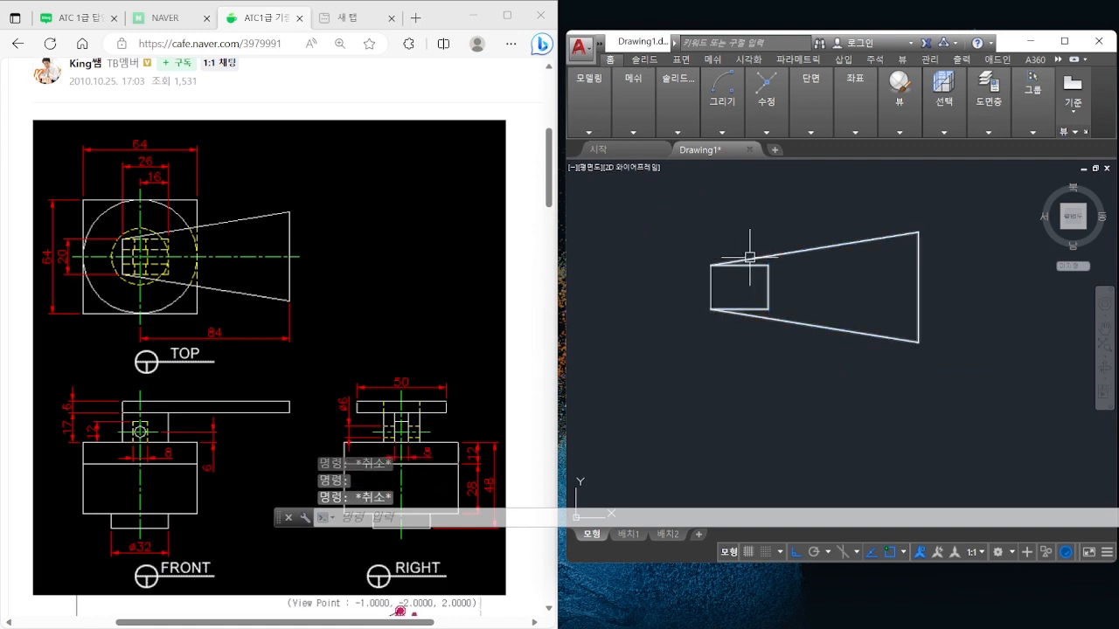
left_click(736, 259)
key("Escape")
left_click(712, 281)
key("Escape")
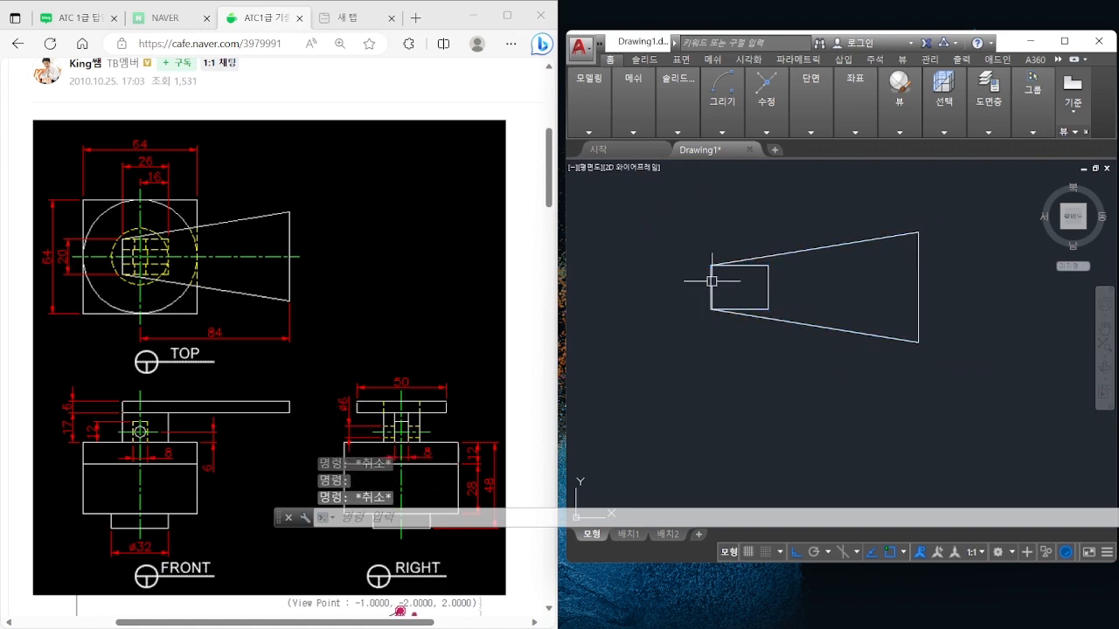
Move the rectangle region horizontally out of the tapered outline, away from the arm's narrow end
type("m")
key("space")
left_click(711, 280)
key("space")
left_click(711, 281)
left_click(605, 289)
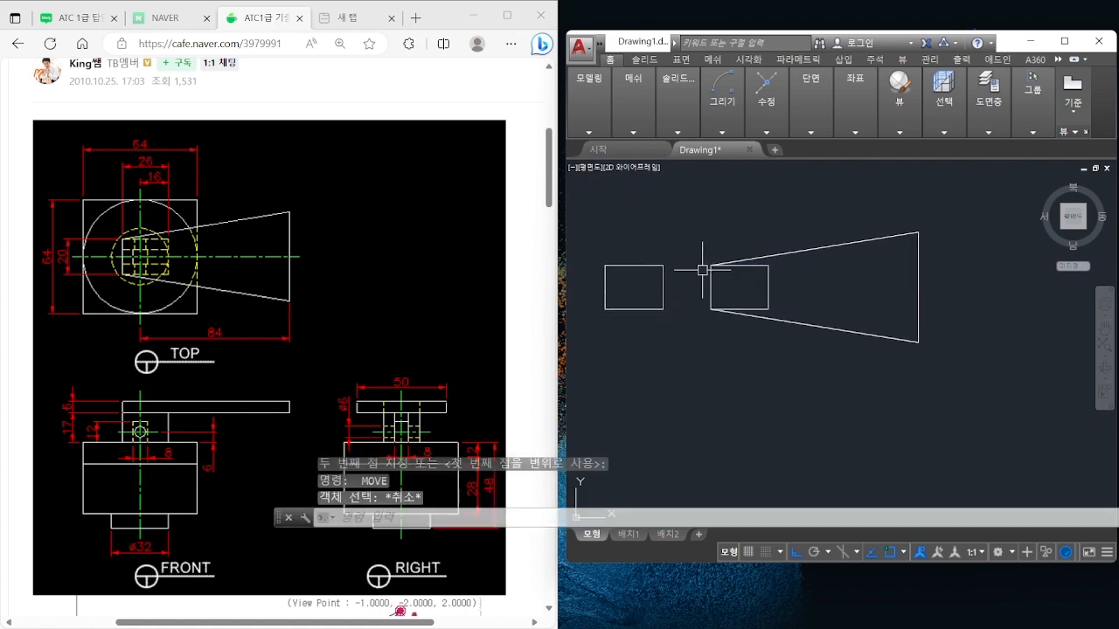
Erase the surplus overlapping region that outlines the rectangle's old place inside the arm
left_click(743, 260)
type("e")
key("space")
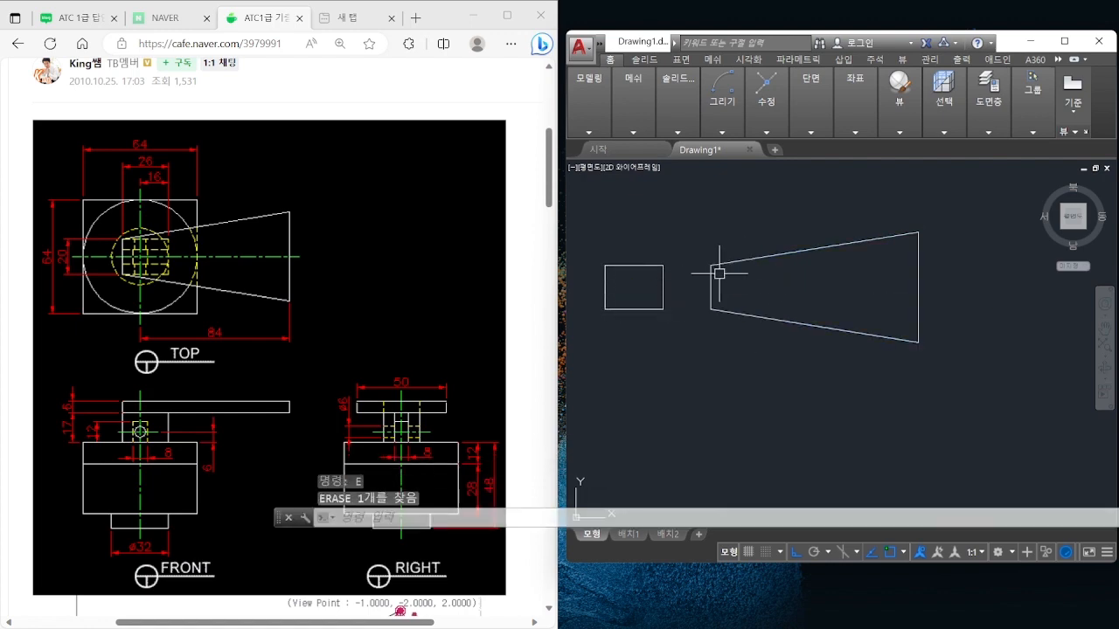
Explode the separated rectangle region and remove its left vertical edge
type("x")
key("space")
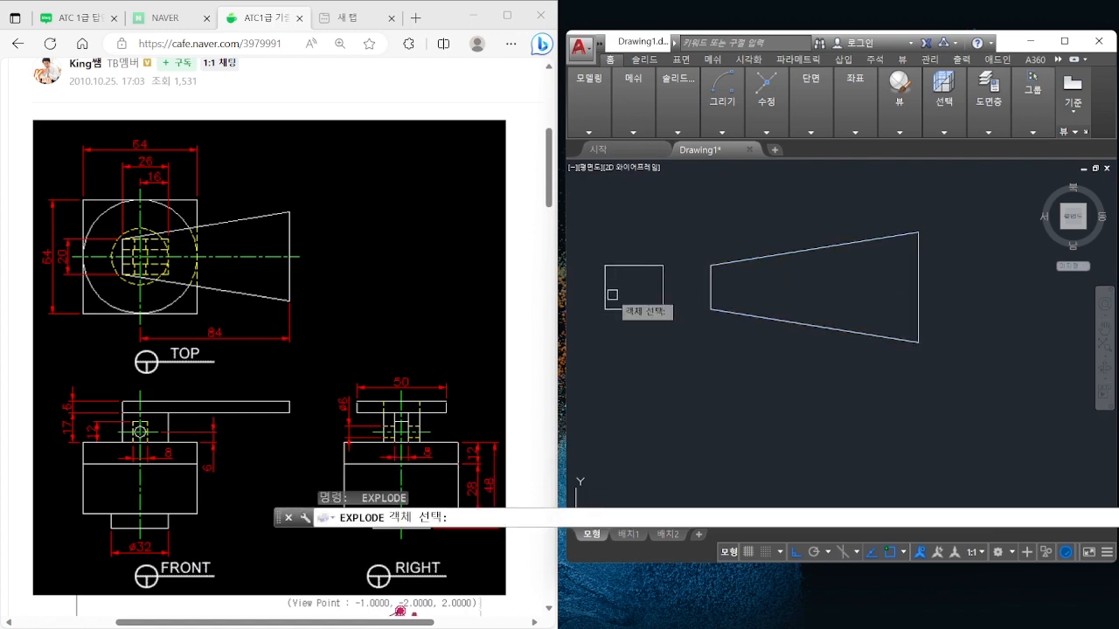
left_click(605, 287)
key("space")
key("space")
key("Escape")
Move the rectangle's three remaining edges back onto the upper corner of the arm's narrow end
type("m")
key("space")
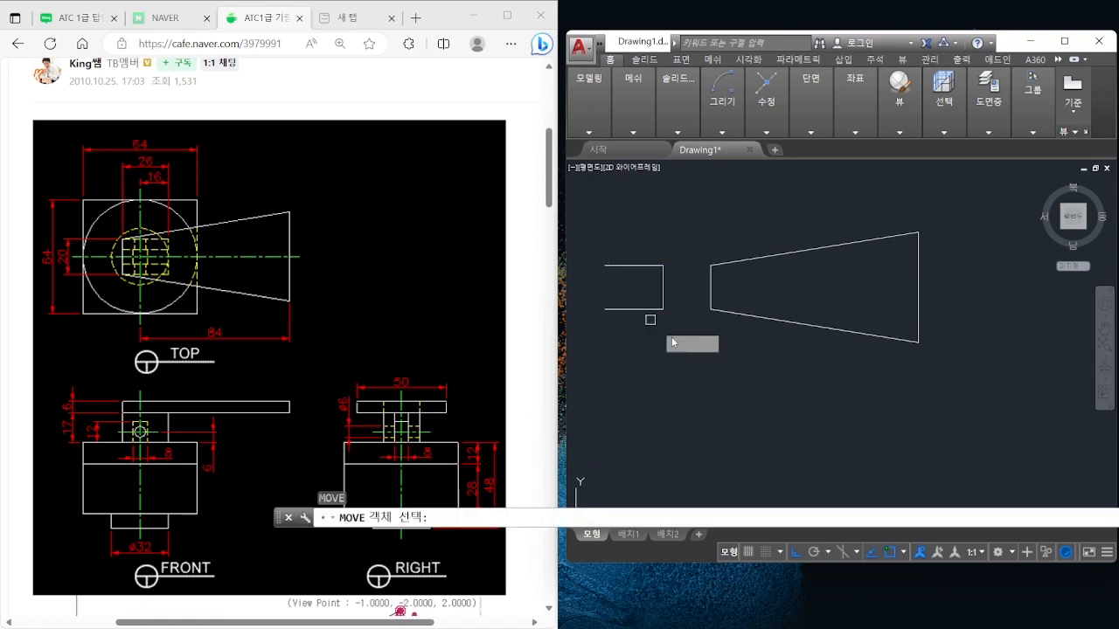
left_click(671, 325)
key("space")
key("Escape")
left_click(674, 324)
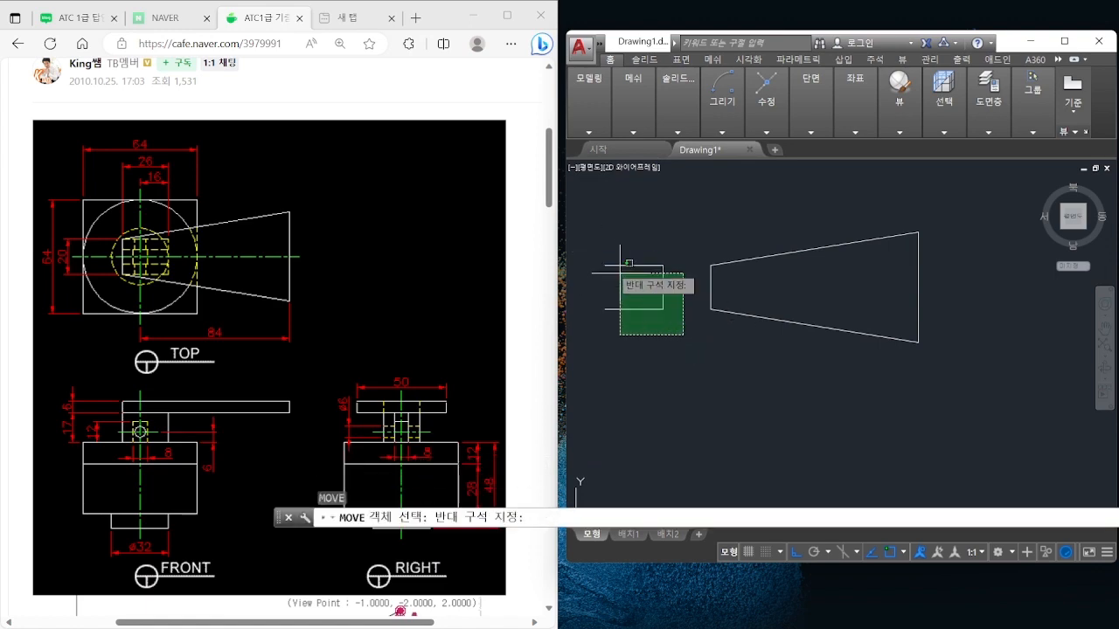
left_click(612, 249)
key("space")
left_click(605, 265)
left_click(710, 250)
Run Region again on the tapered arm outline together with the rectangle's three returned edges
type("reg")
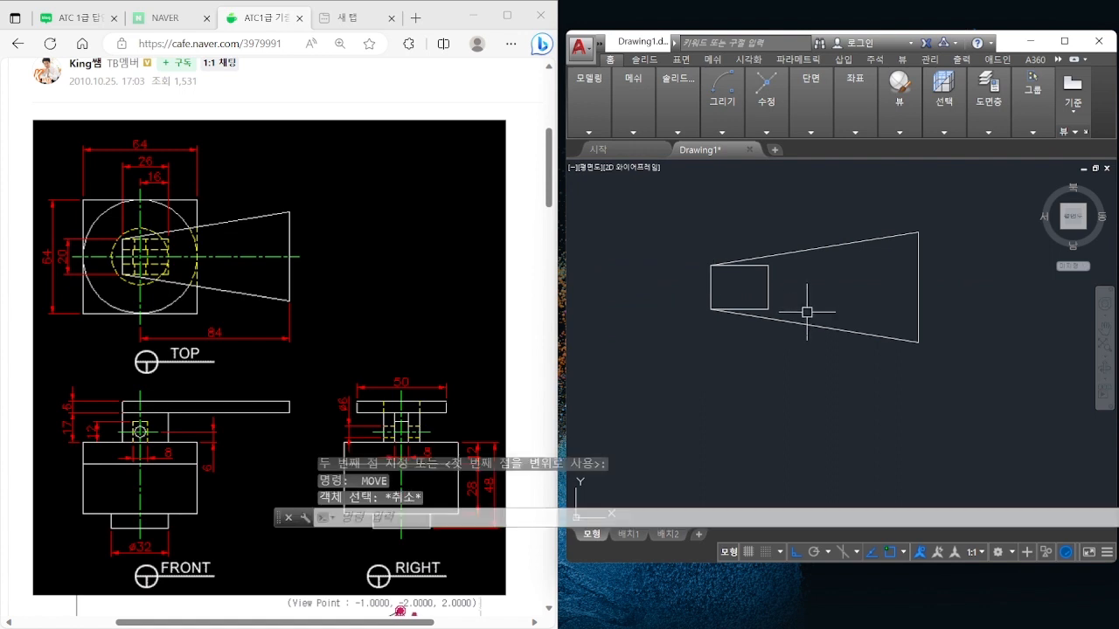
key("space")
left_click(984, 376)
left_click(578, 159)
key("space")
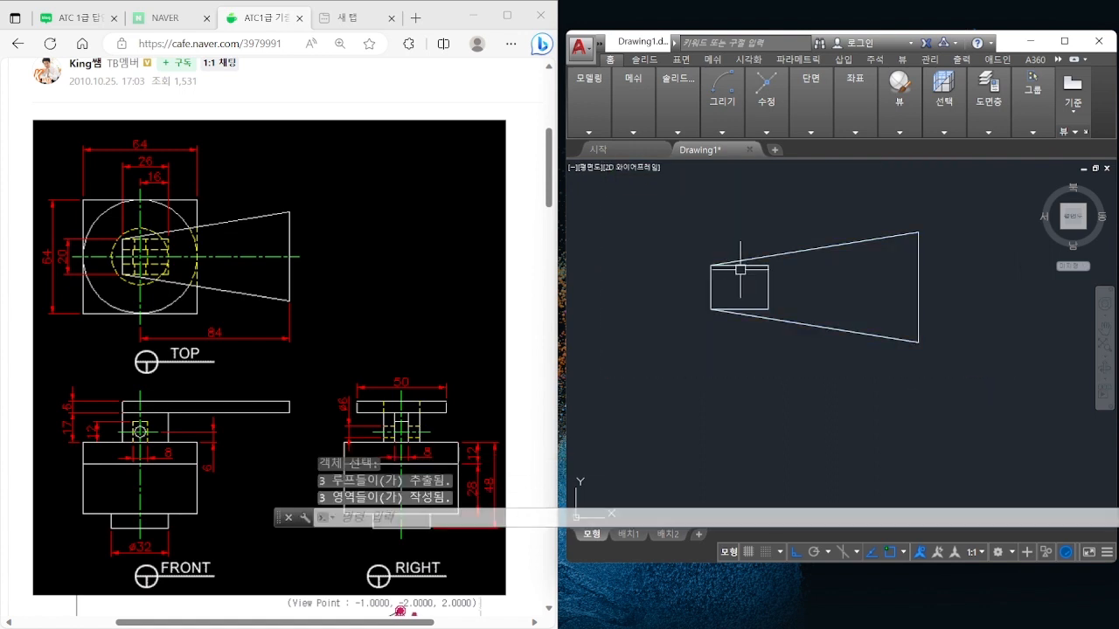
key("Escape")
left_click(725, 269)
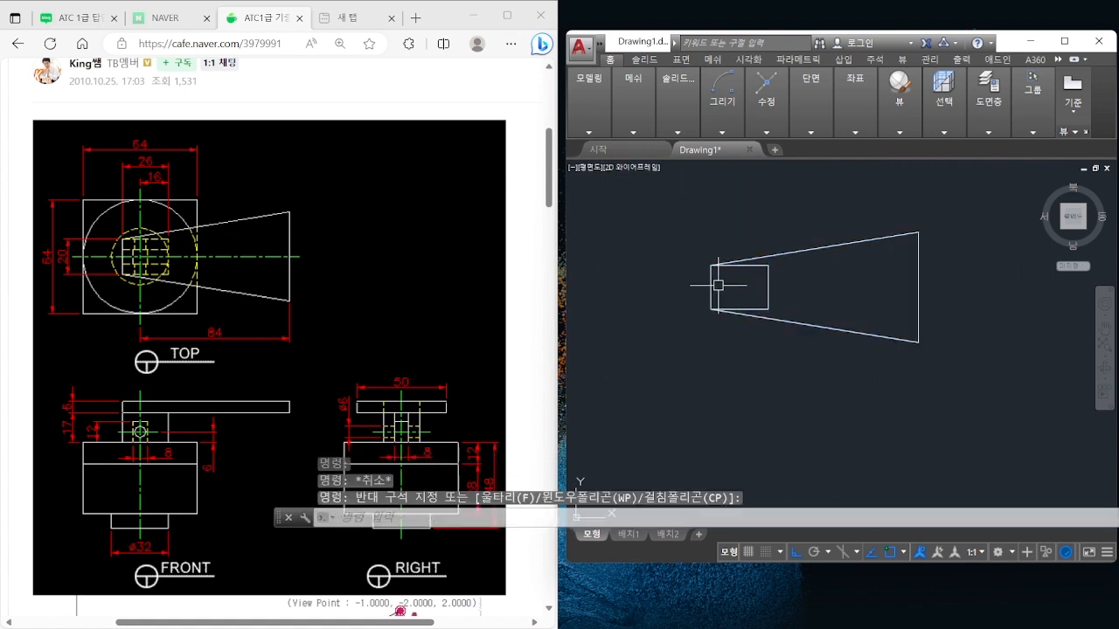
Explode the region picked at the arm's short vertical edge
key("Escape")
type("x")
key("space")
left_click(711, 280)
key("space")
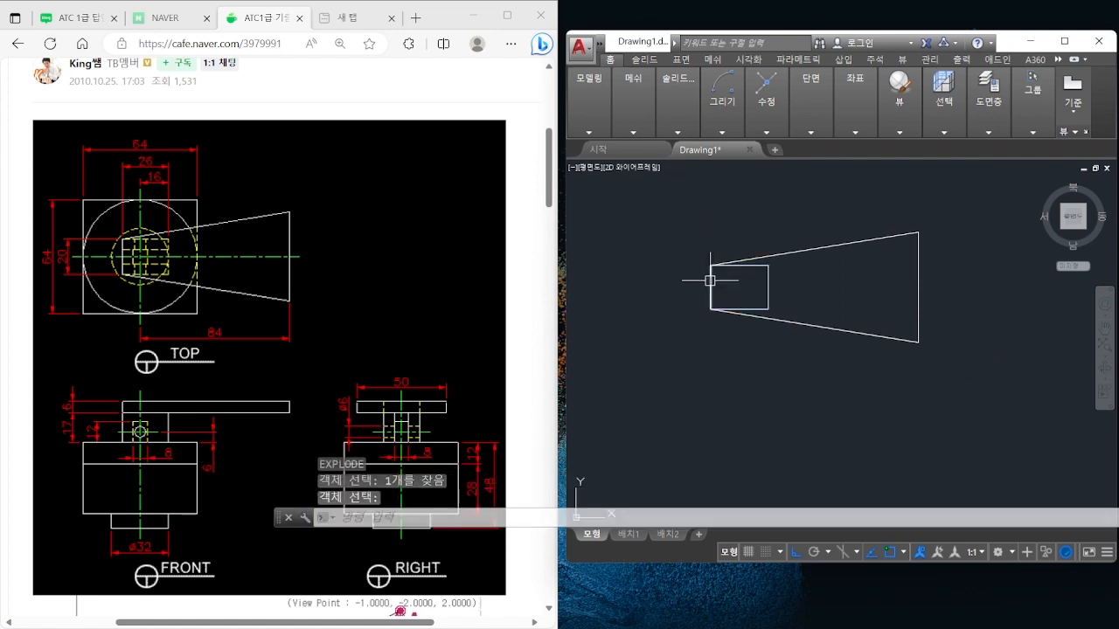
left_click(712, 281)
key("Escape")
key("Escape")
Draw a vertical line between the two corners of the arm's narrow end
type("l")
key("space")
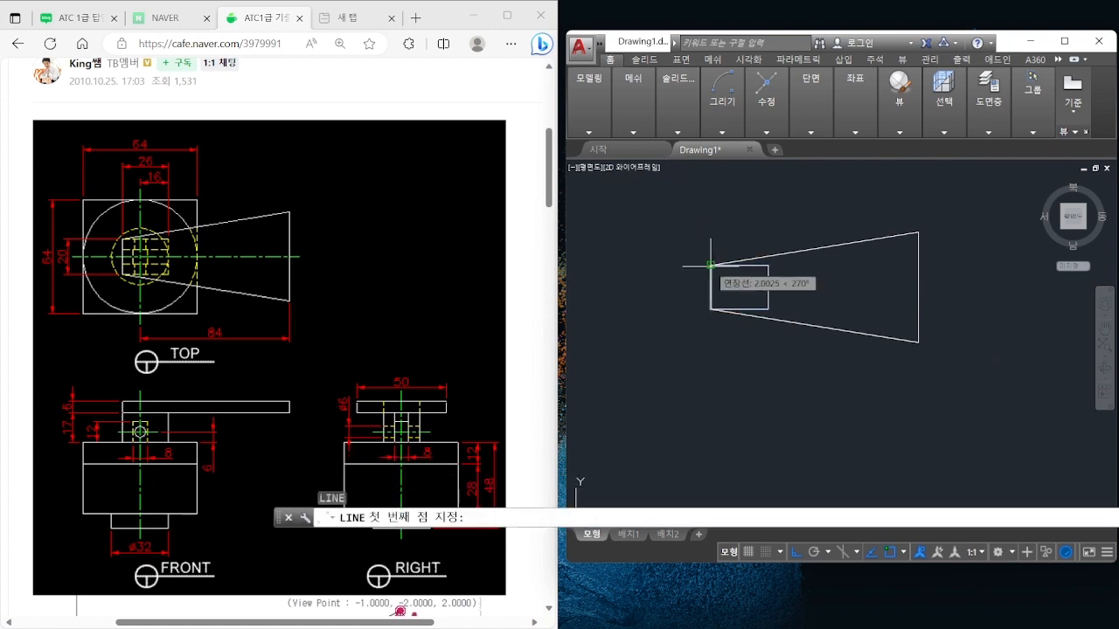
left_click(711, 265)
left_click(710, 310)
key("space")
Create a region from the exploded outline and the newly drawn narrow-end line
type("reg")
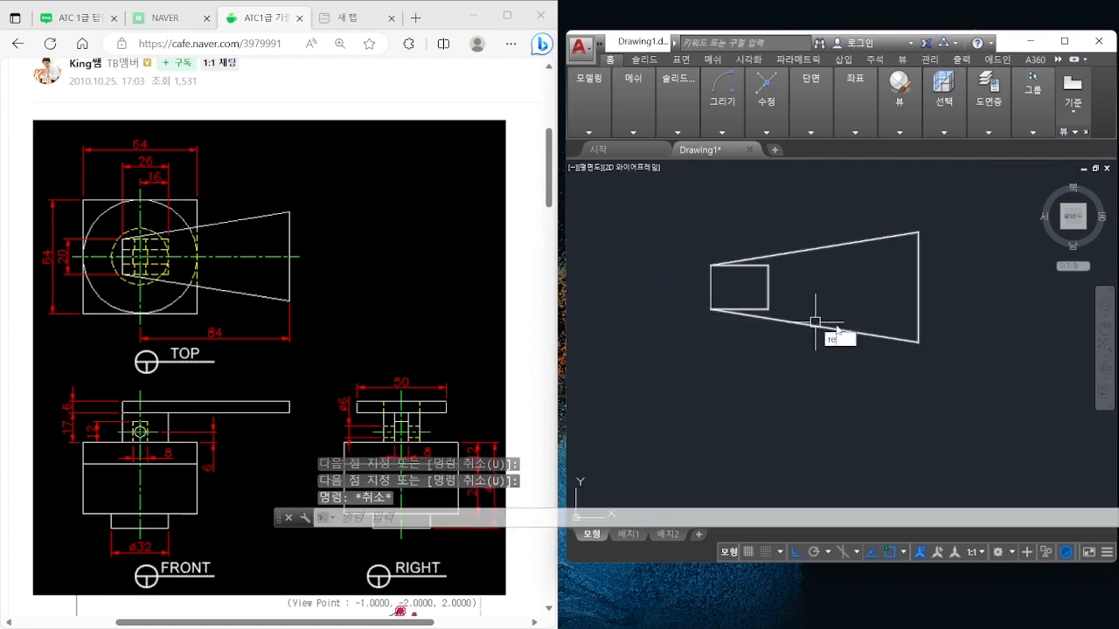
key("space")
left_click(950, 362)
left_click(699, 241)
key("space")
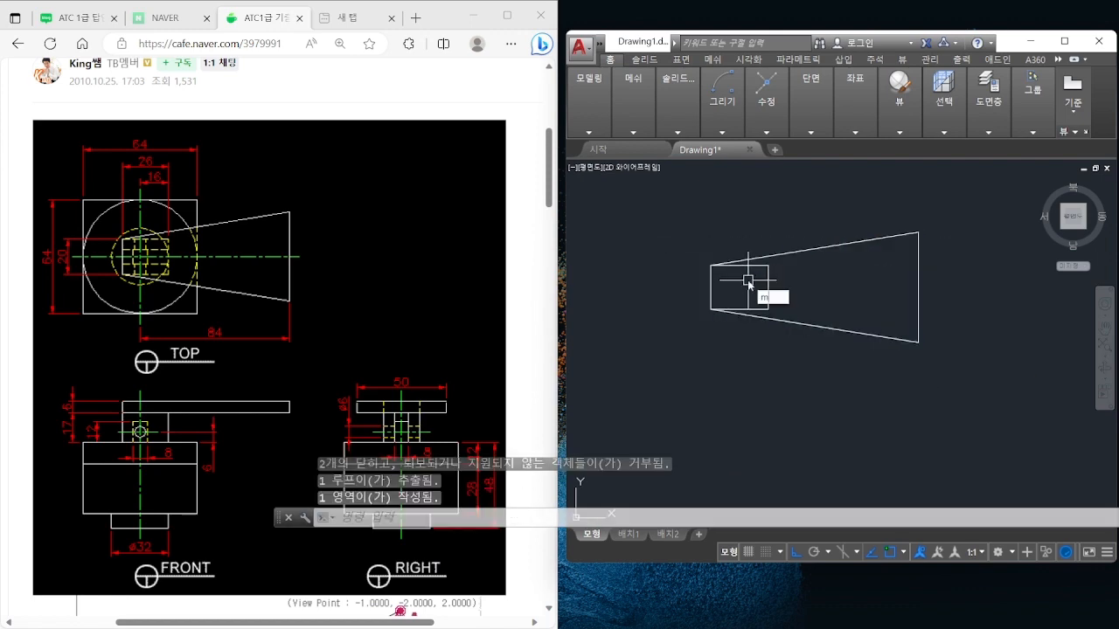
Move the tapered arm and rectangle regions together horizontally, clear of the loose vertical line
key("space")
left_click(810, 343)
left_click(758, 299)
key("space")
left_click(769, 309)
left_click(898, 308)
key("space")
key("Escape")
Erase the loose vertical line left at the arm's former narrow end
left_click(752, 309)
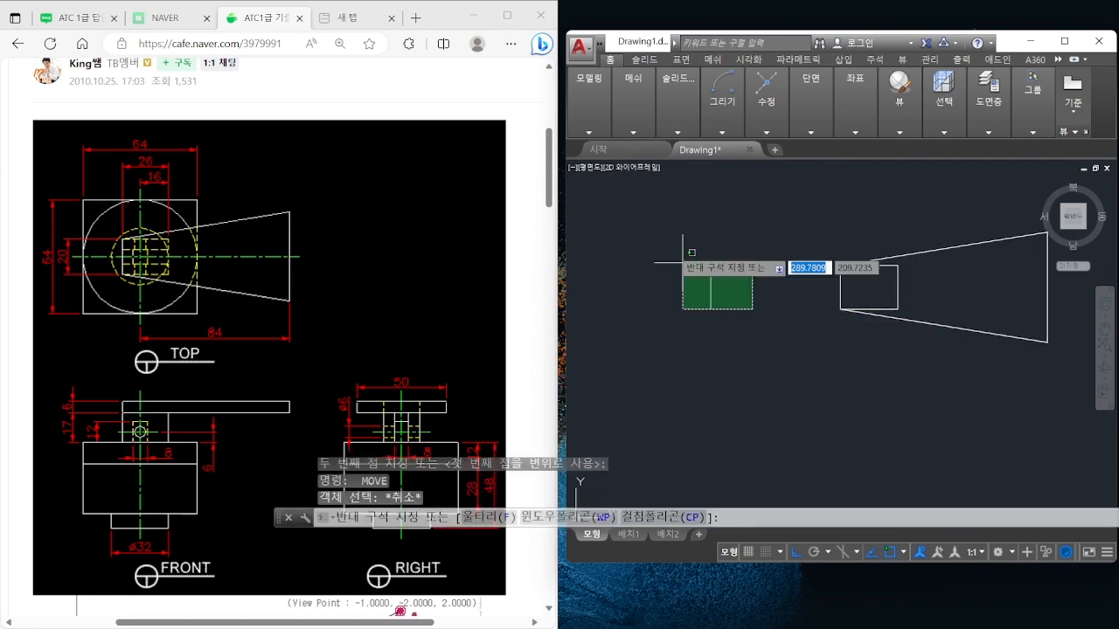
left_click(691, 252)
key("e")
key("space")
key("Escape")
scroll(827, 302, "down", 2)
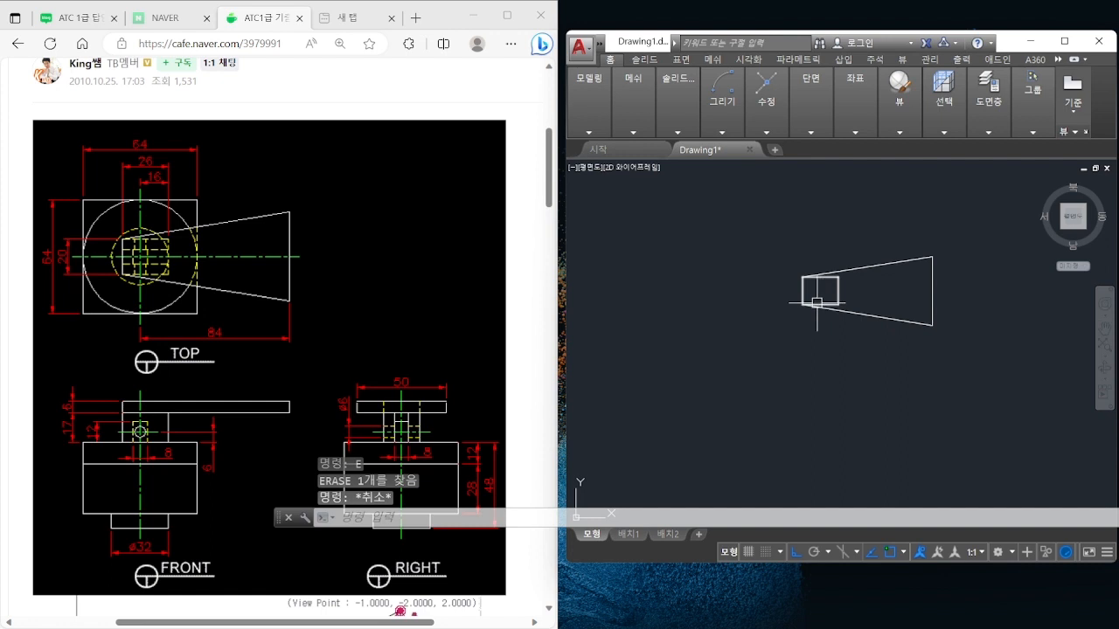
middle_click_drag(819, 310, 798, 232, "shift")
type("ex")
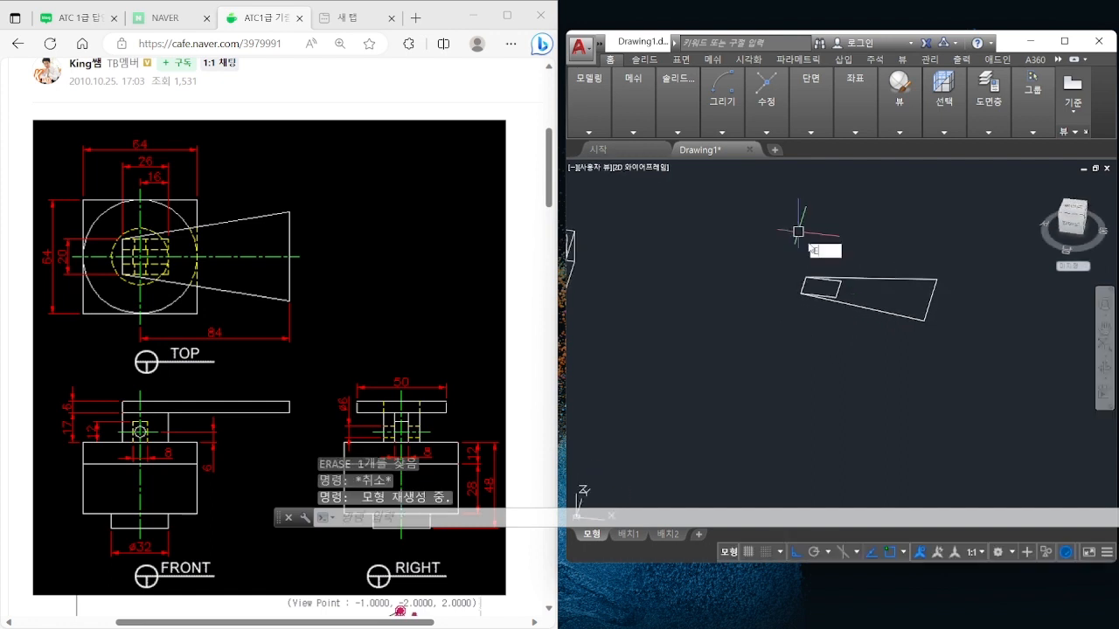
type("t")
key("Return")
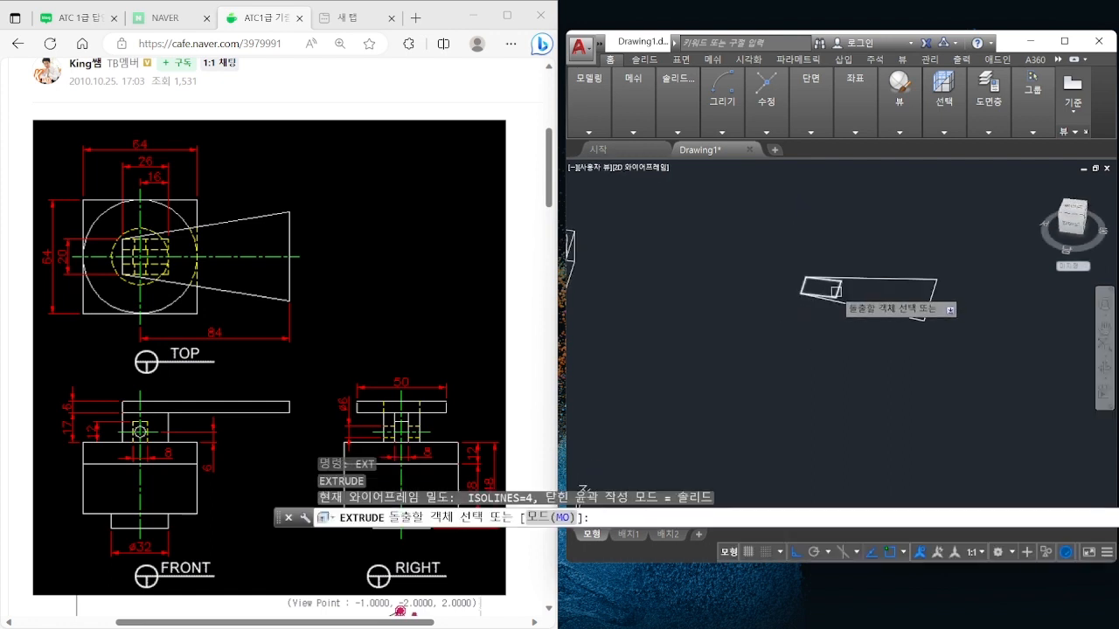
key("Escape")
type("m")
key("Return")
left_click(831, 291)
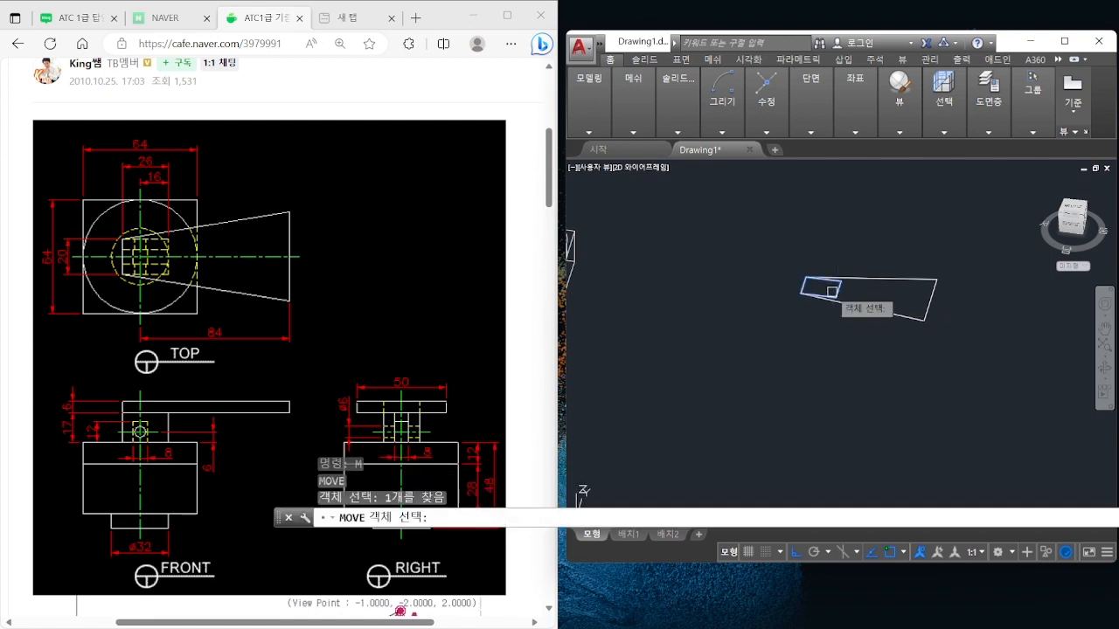
key("Return")
key("Escape")
key("Escape")
Extrude the small rectangle region upward by 17
type("ext")
key("Return")
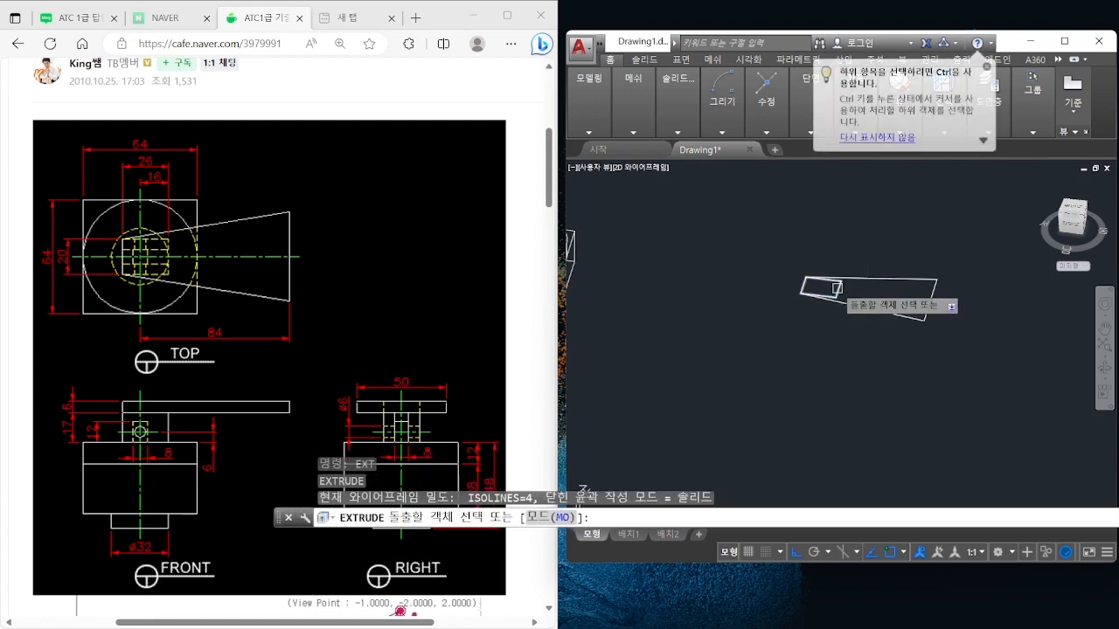
left_click(832, 295)
key("Return")
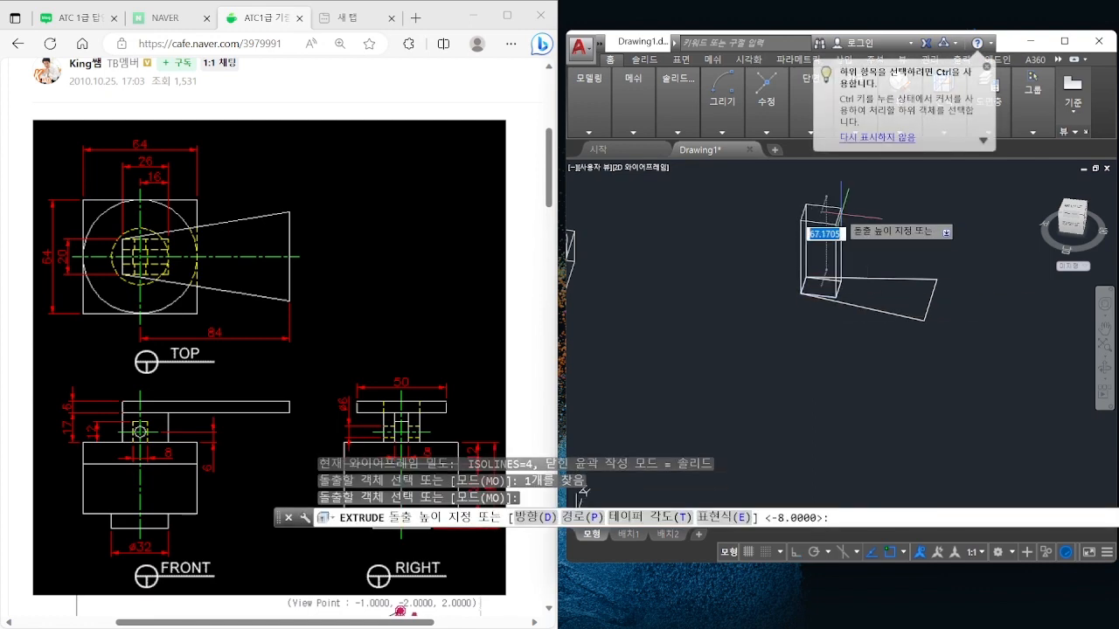
type("17")
key("Return")
key("Escape")
type("m")
key("Return")
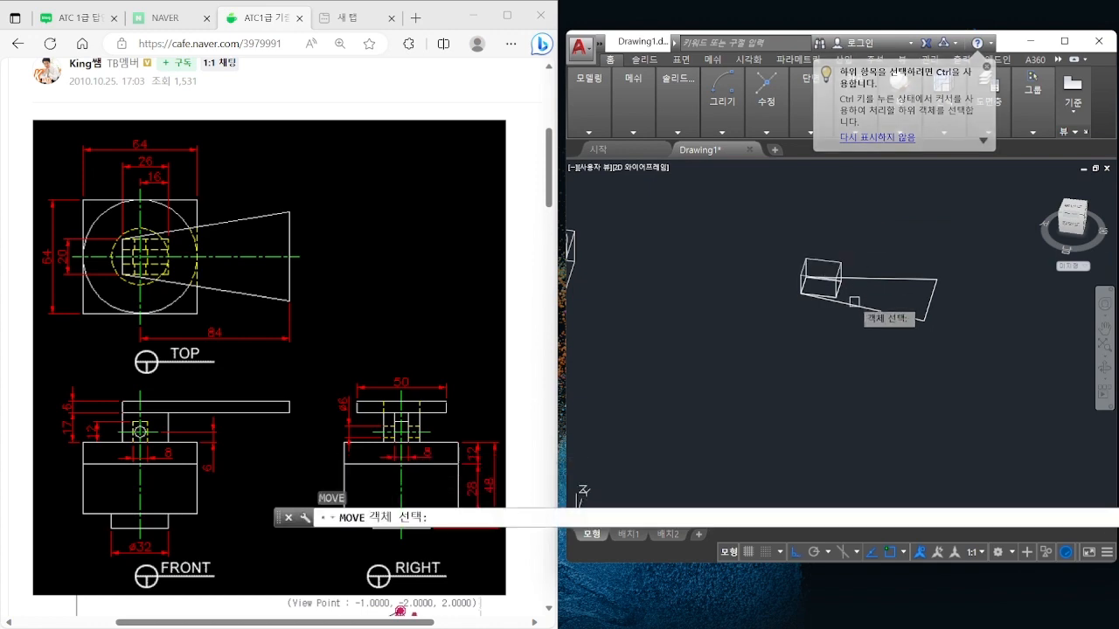
left_click(813, 293)
key("Return")
left_click(802, 272)
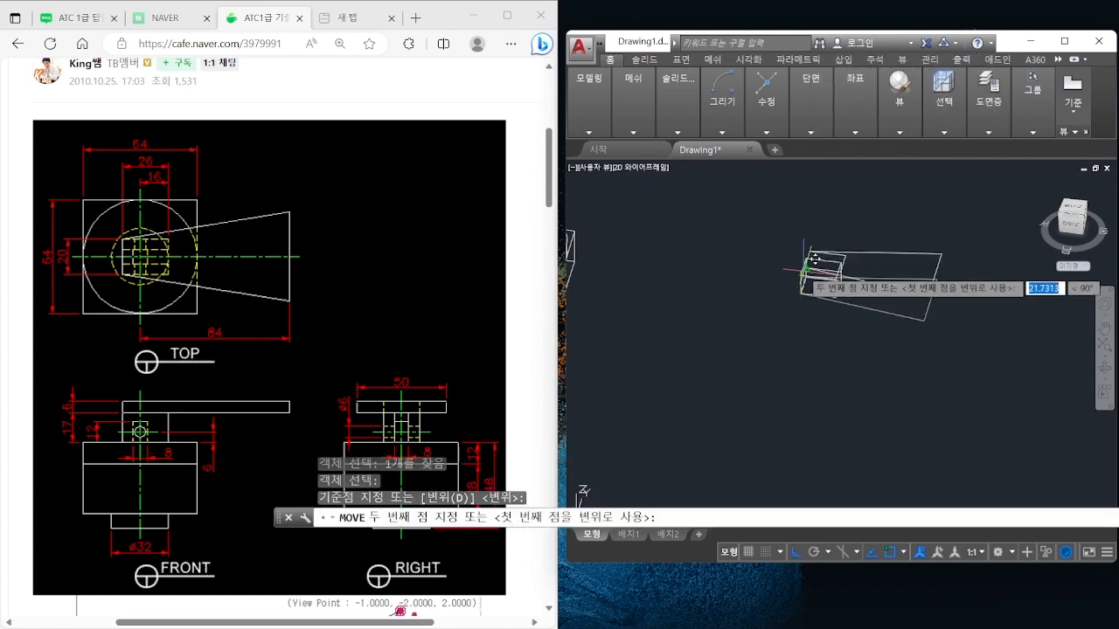
key("Escape")
Undo the small rectangle's upward extrusion and extrude the region downward by 17 instead
key("ctrl+z")
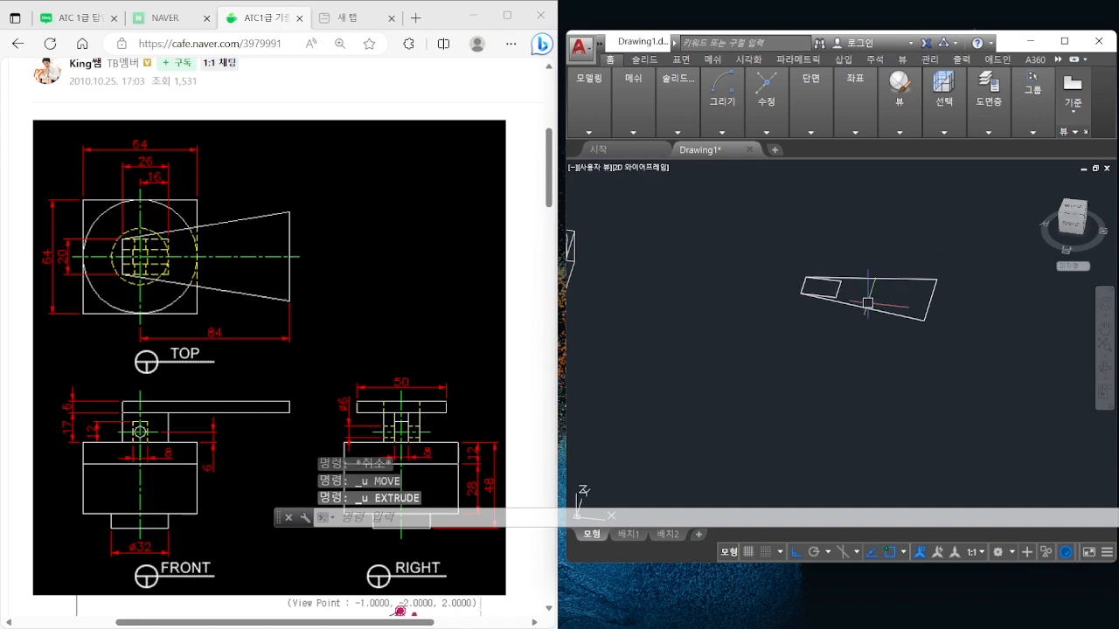
type("ext")
key("Return")
left_click(841, 295)
key("Return")
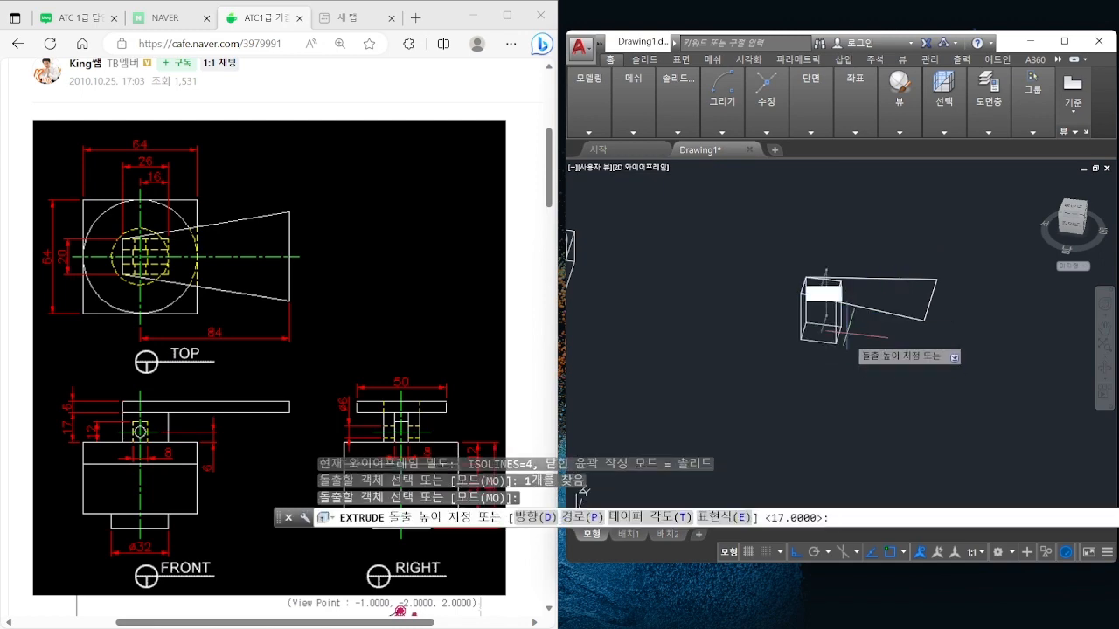
type("17")
key("Return")
left_click(882, 313)
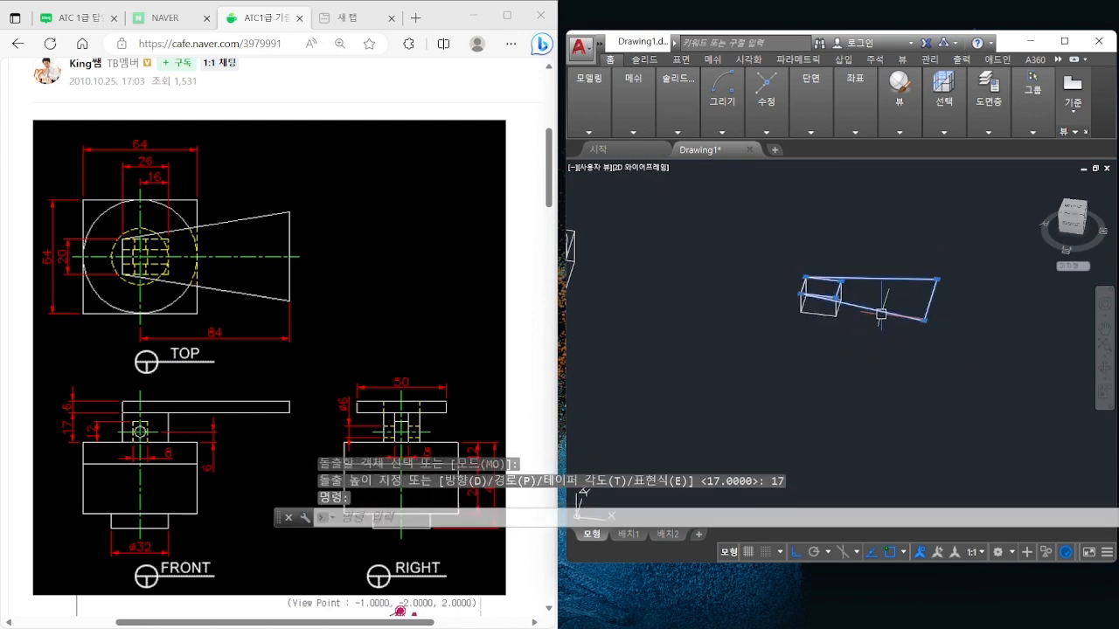
key("Escape")
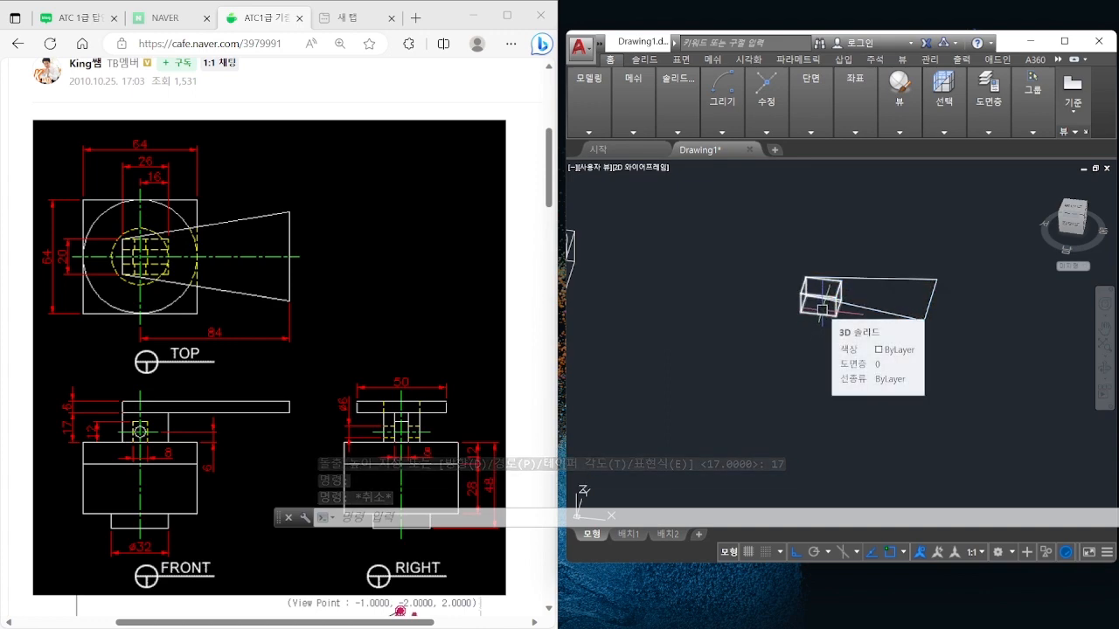
Extrude the tapered arm region upward by 6
type("ex")
key("Return")
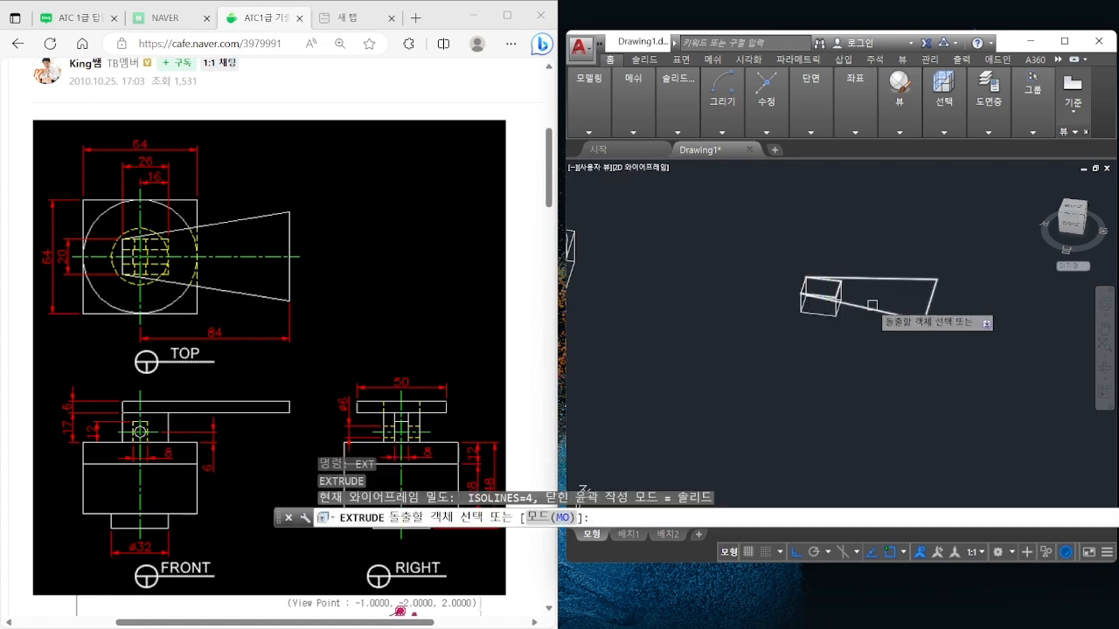
left_click(822, 309)
key("Return")
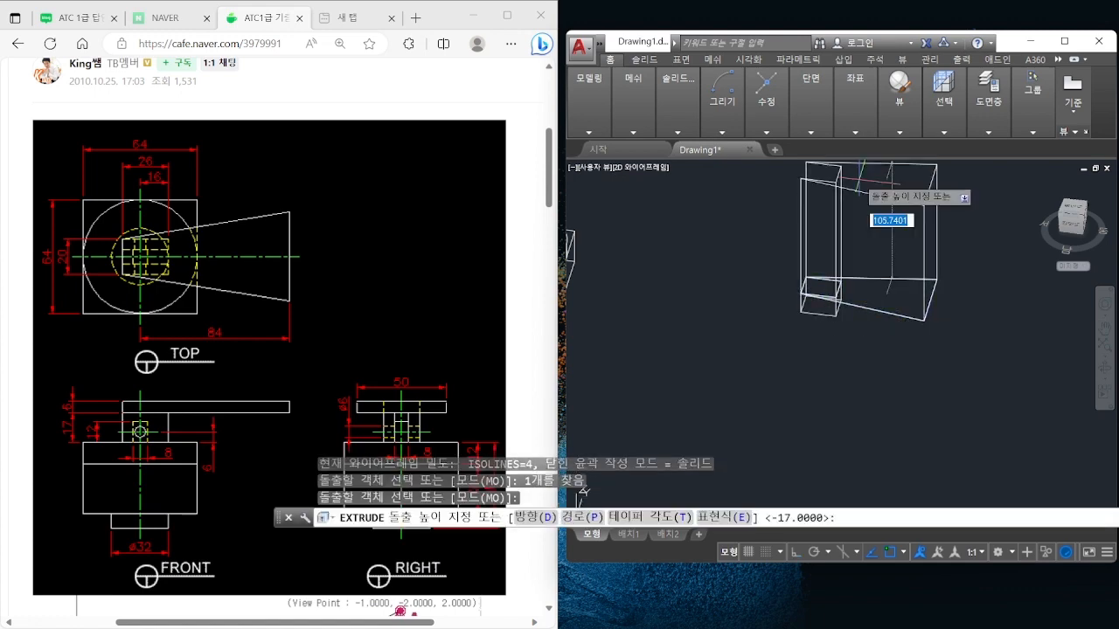
type("6")
key("Return")
key("Escape")
scroll(826, 232, "up", 5)
middle_click_drag(794, 356, 769, 345, "shift")
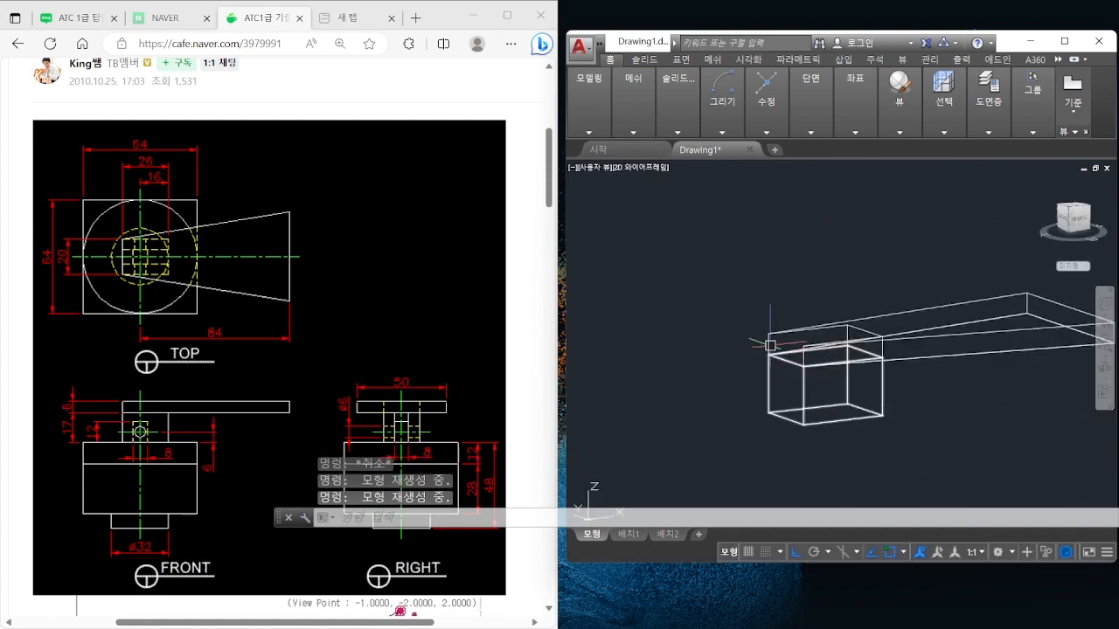
Undo the extrusions of the tapered arm and the small rectangle
key("ctrl+z")
key("ctrl+z")
key("ctrl+z")
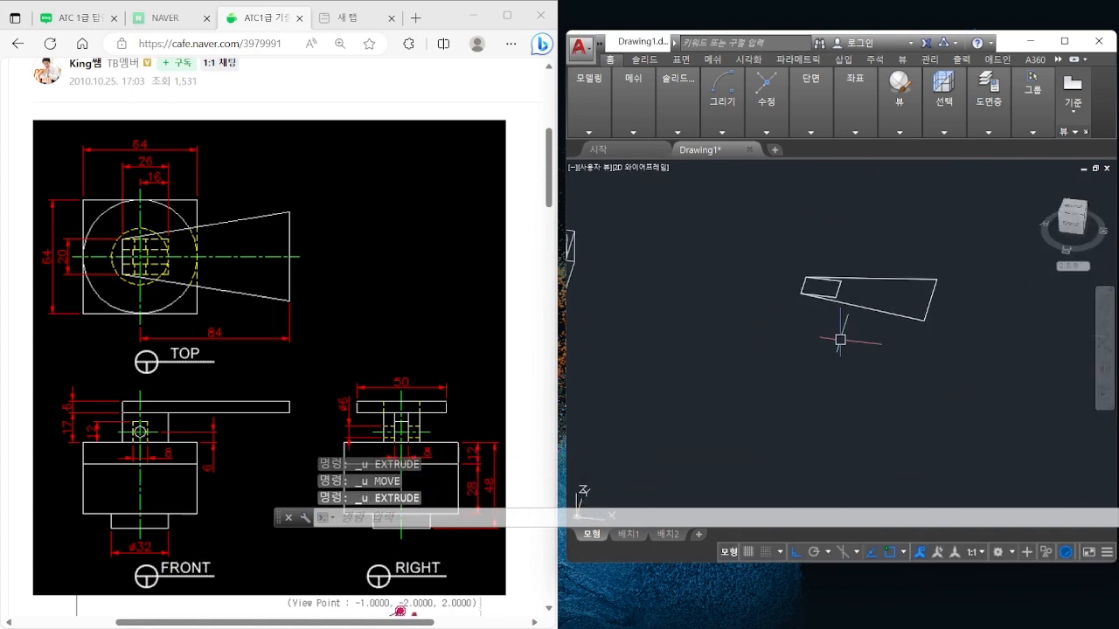
Move one of the overlapping small rectangle regions away from the tapered arm, beyond its narrow end
type("m")
key("space")
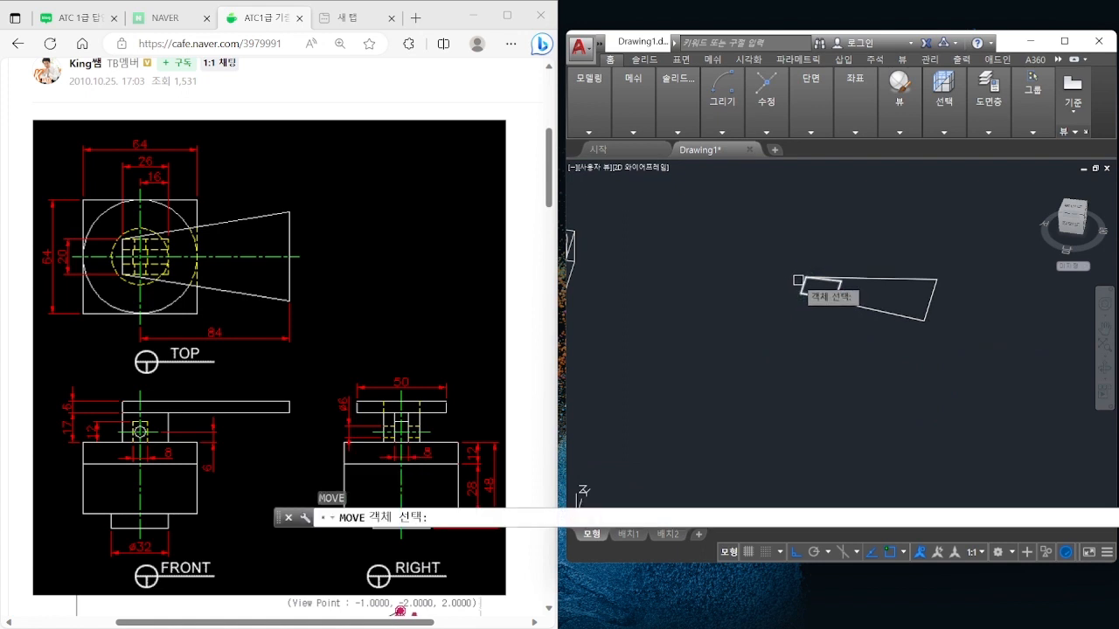
left_click(798, 280)
key("space")
left_click(804, 281)
left_click(803, 284)
key("space")
left_click(803, 286)
left_click(710, 274)
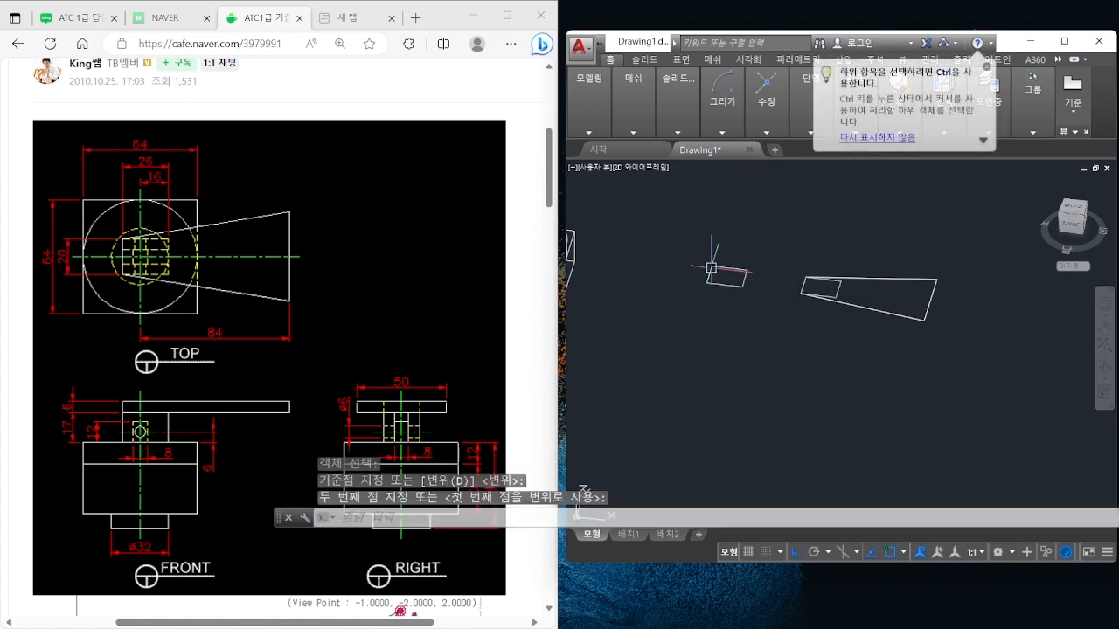
key("space")
key("Escape")
Erase the duplicate small rectangle left inside the tapered arm
left_click(834, 294)
type("e")
key("space")
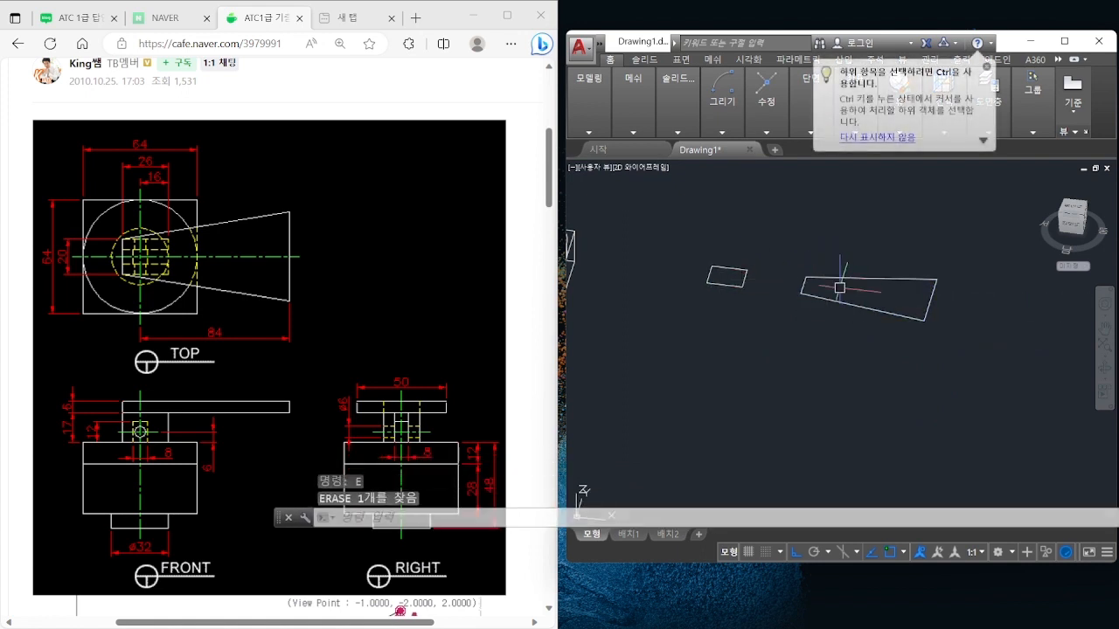
Move the remaining small rectangle region back so its corner meets the corner of the arm's narrow end
type("m")
key("space")
left_click(726, 276)
key("space")
left_click(708, 285)
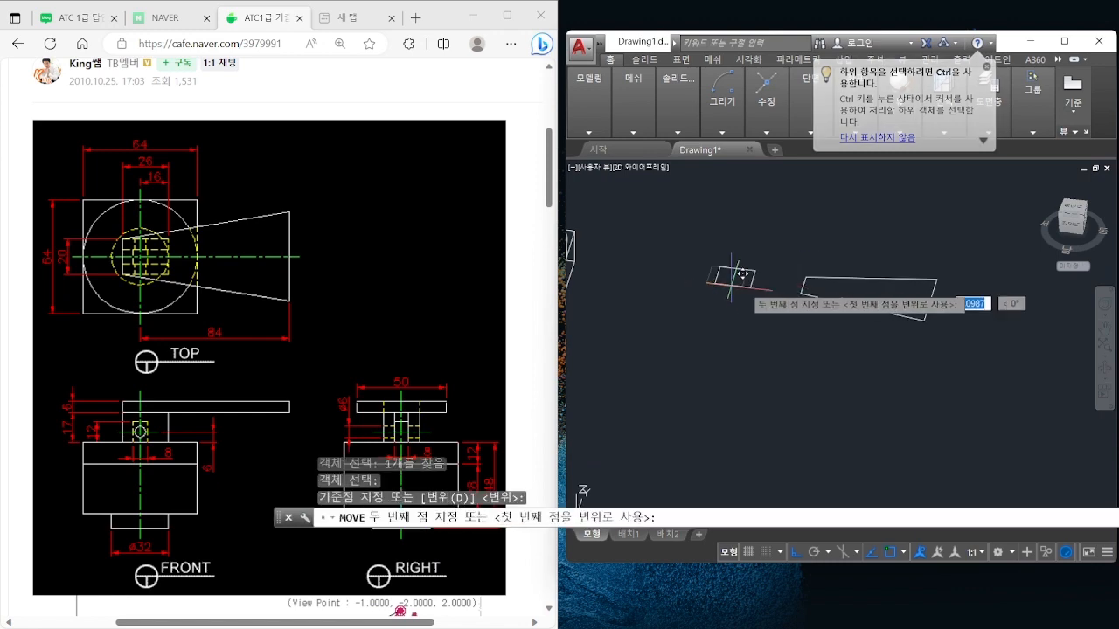
left_click(801, 293)
key("space")
key("Escape")
Extrude the small rectangle region downward by 17 to form the block beneath the arm
type("ext")
key("space")
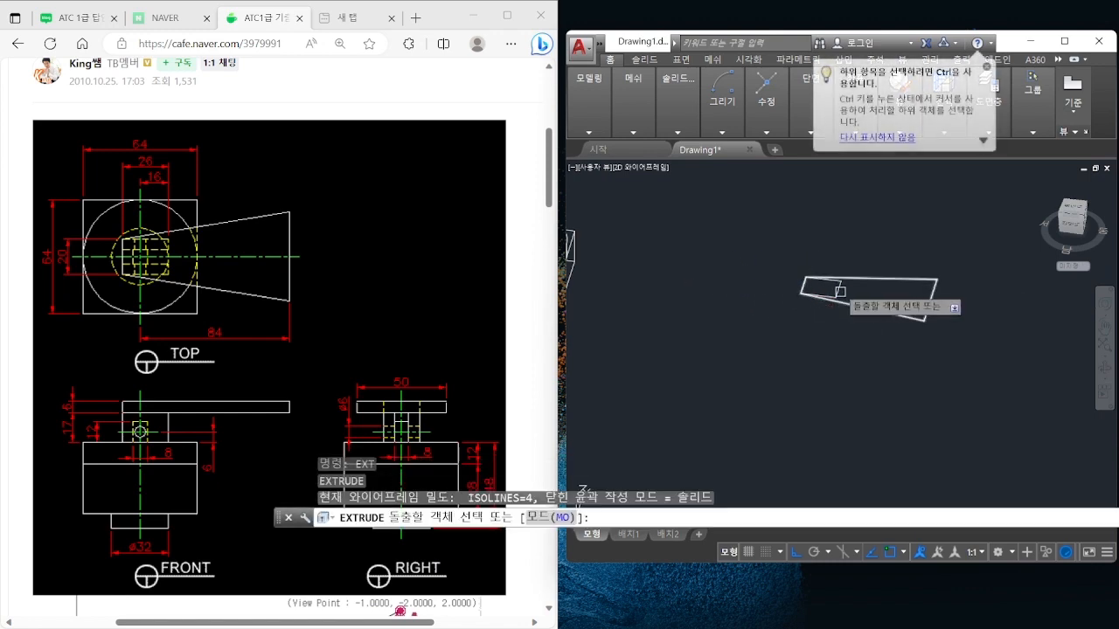
left_click(839, 290)
key("space")
type("17")
key("space")
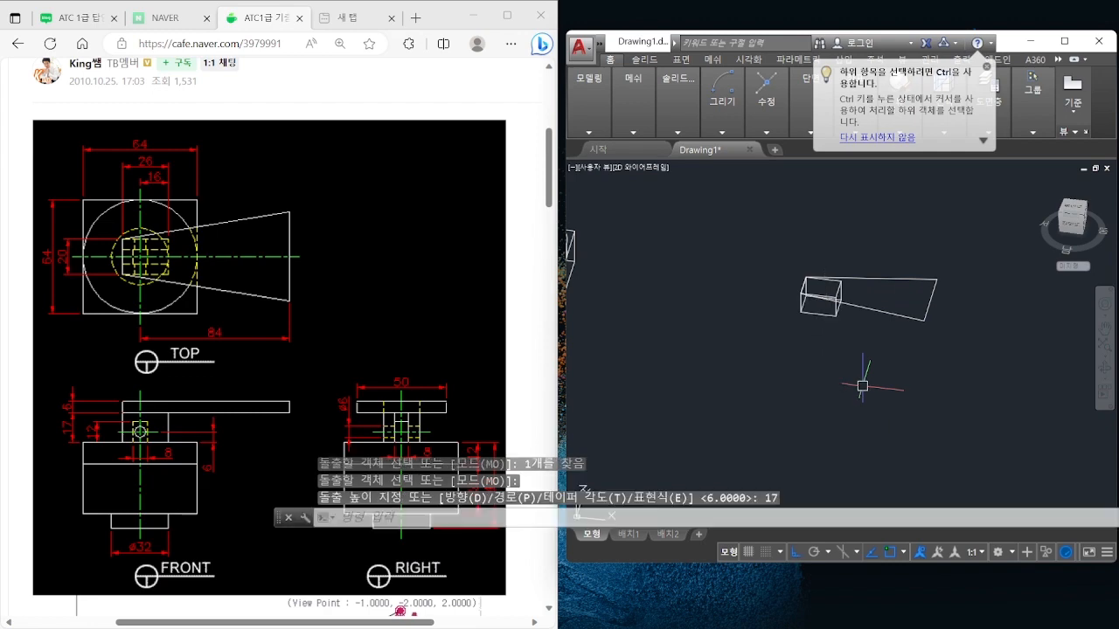
Extrude the tapered arm region upward by 6
key("space")
left_click(893, 313)
key("space")
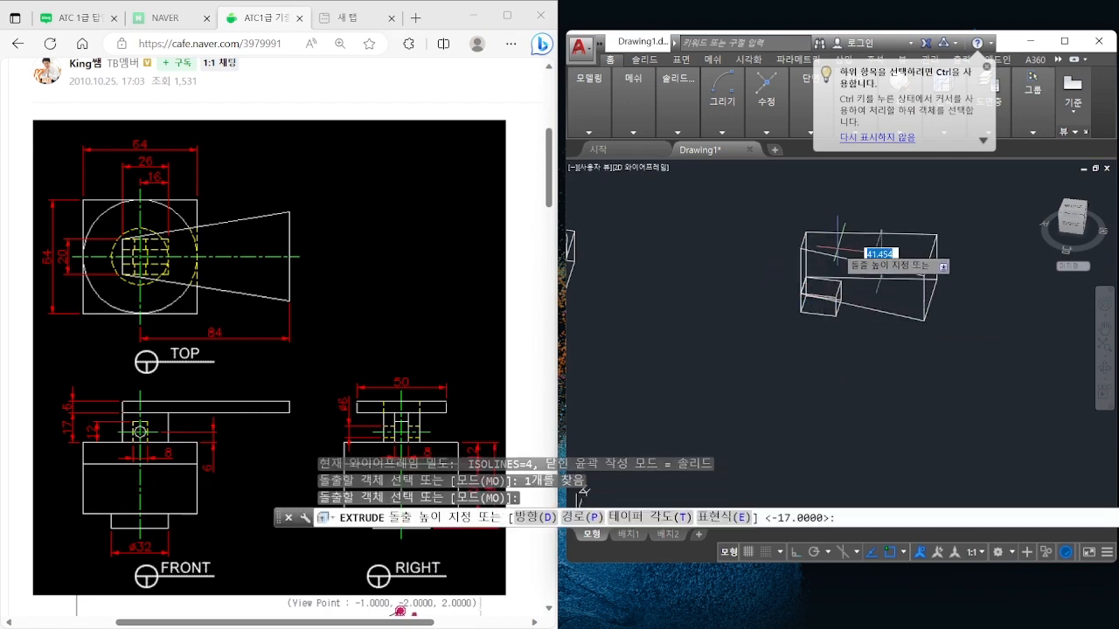
type("6")
key("space")
key("Escape")
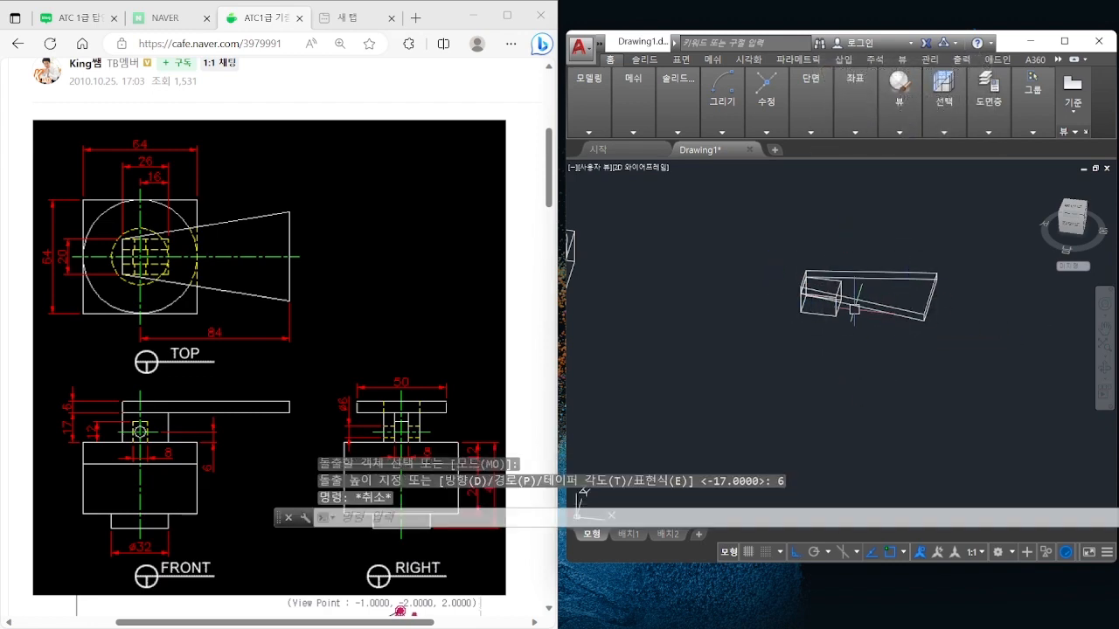
Switch the model to the front view and check the block's hole dimensions in the reference drawing
left_click(592, 169)
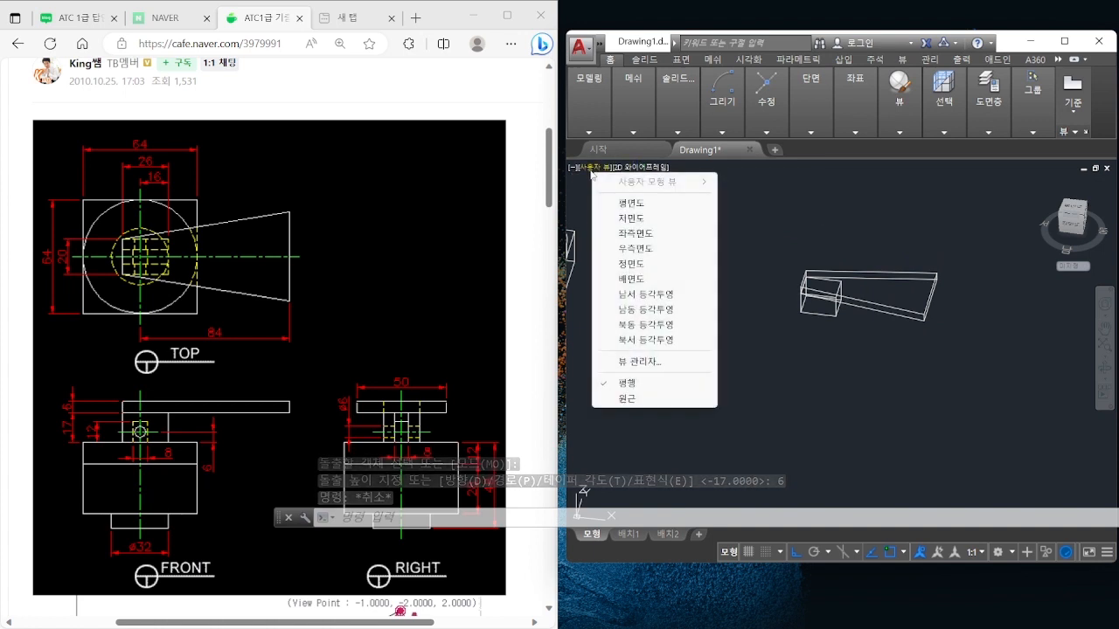
left_click(630, 264)
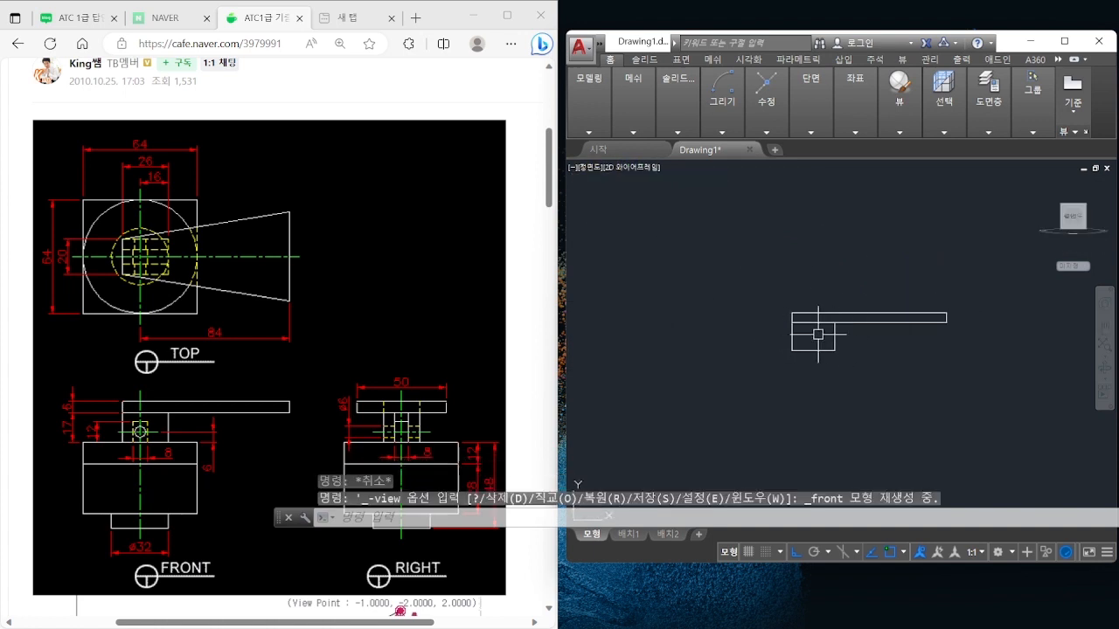
scroll(813, 339, "up", 3)
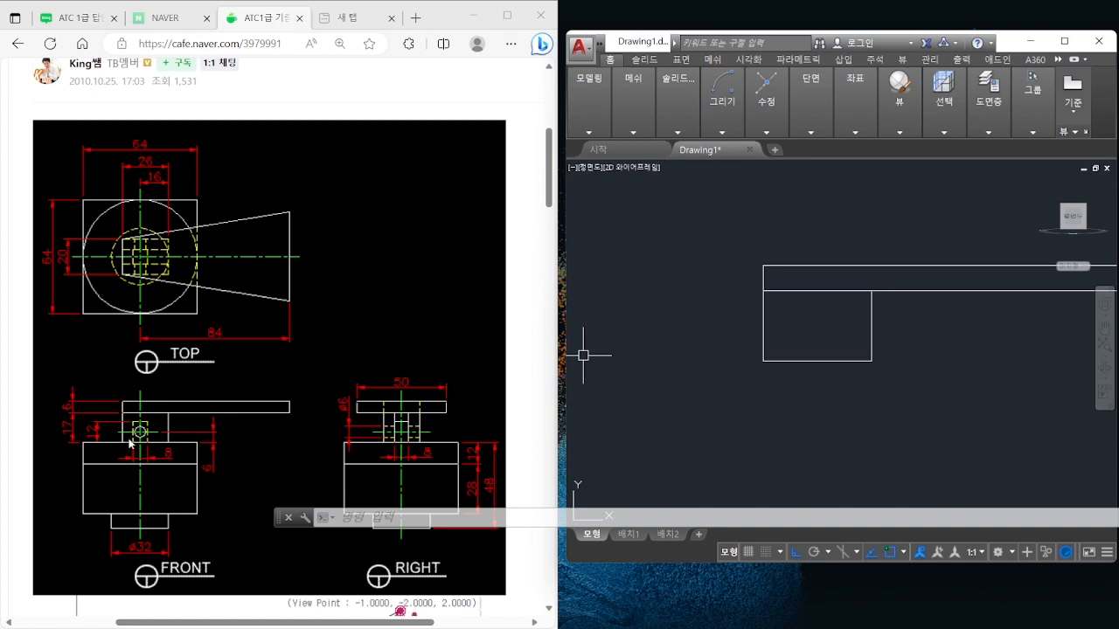
scroll(129, 444, "down", 3)
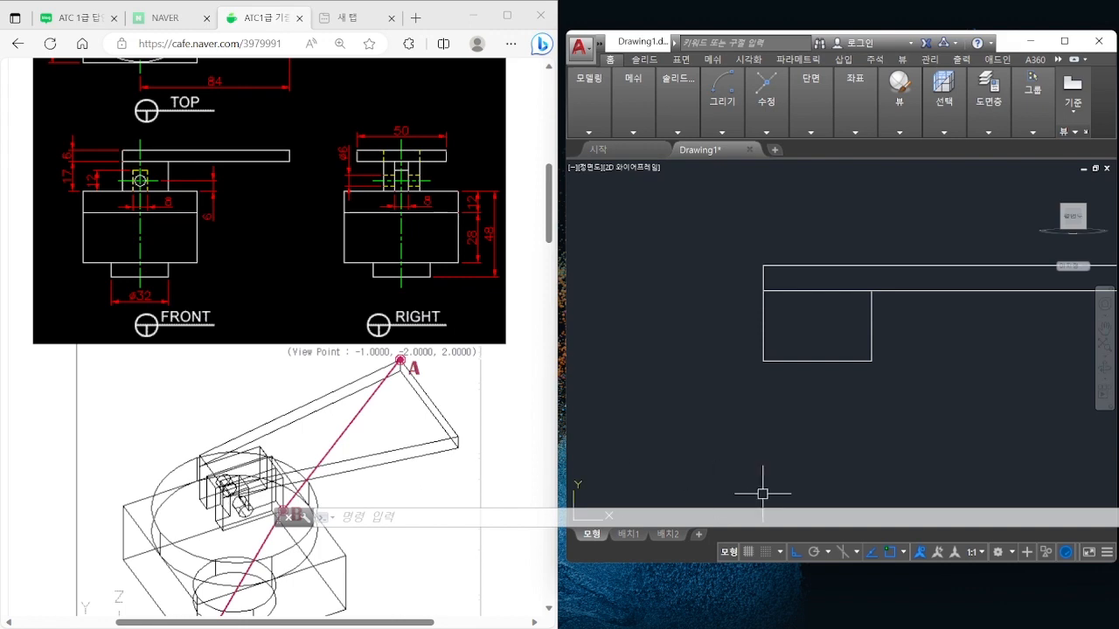
scroll(333, 322, "up", 1)
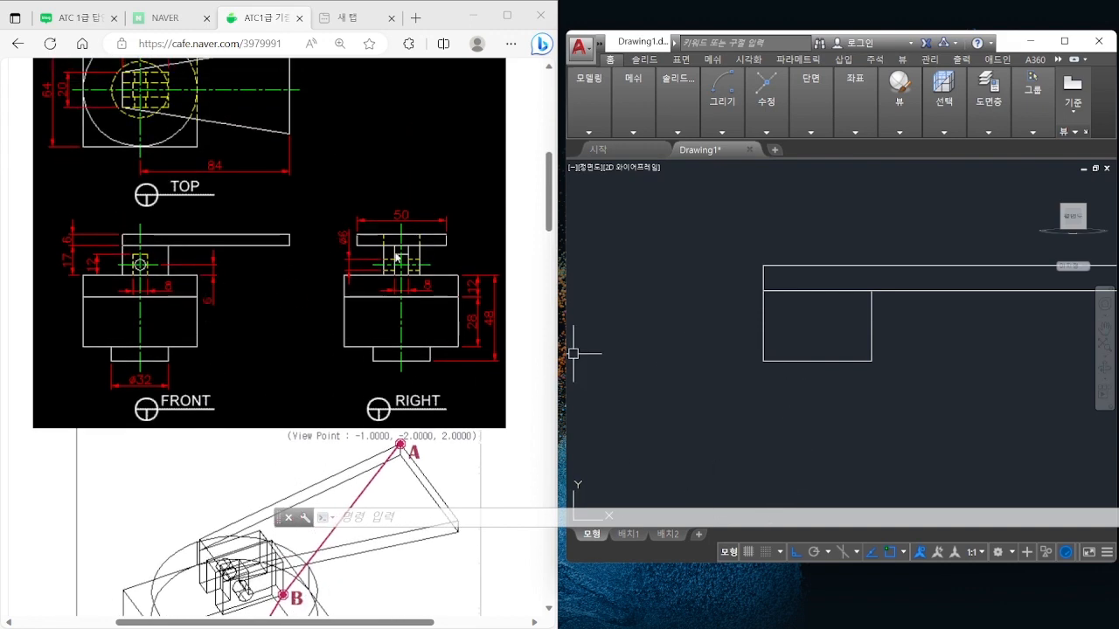
Draw a line 6 up from the block's lower right corner, continuing horizontally left across and past the block
type("l")
key("Return")
left_click(871, 357)
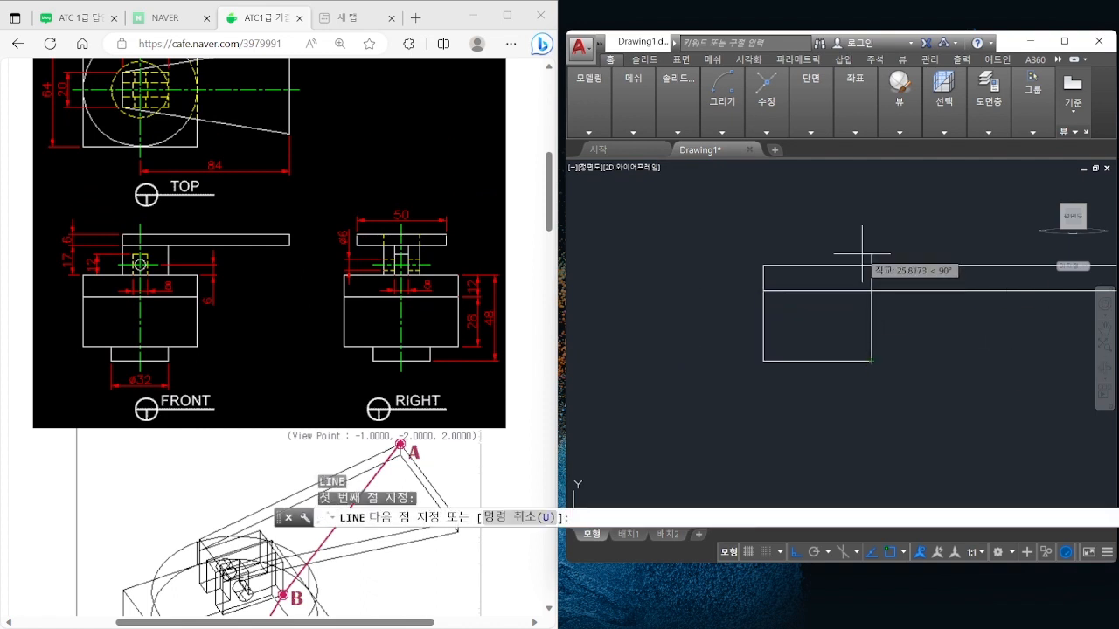
type("6")
key("Return")
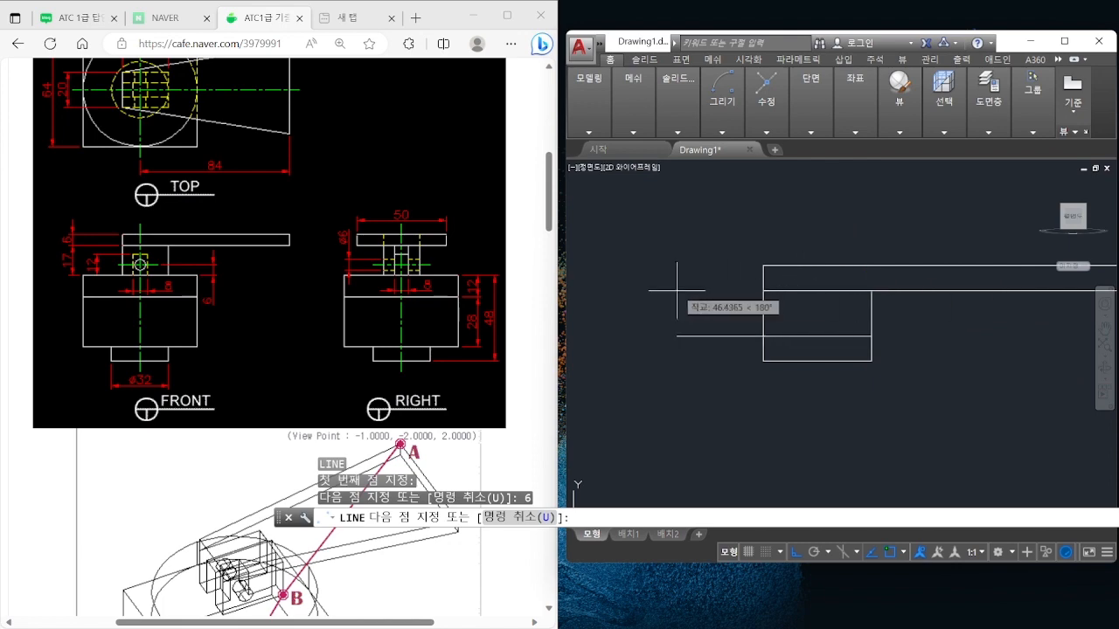
key("Escape")
key("Escape")
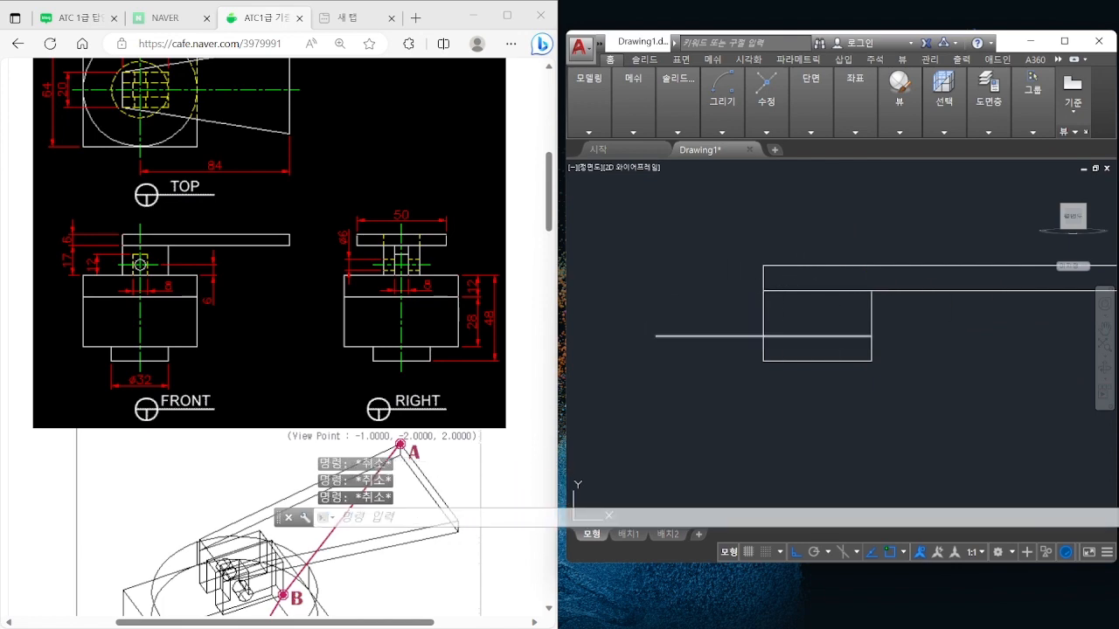
Draw a line from the block's lower left corner along its bottom edge to the hole axis, then vertically past the arm
key("Return")
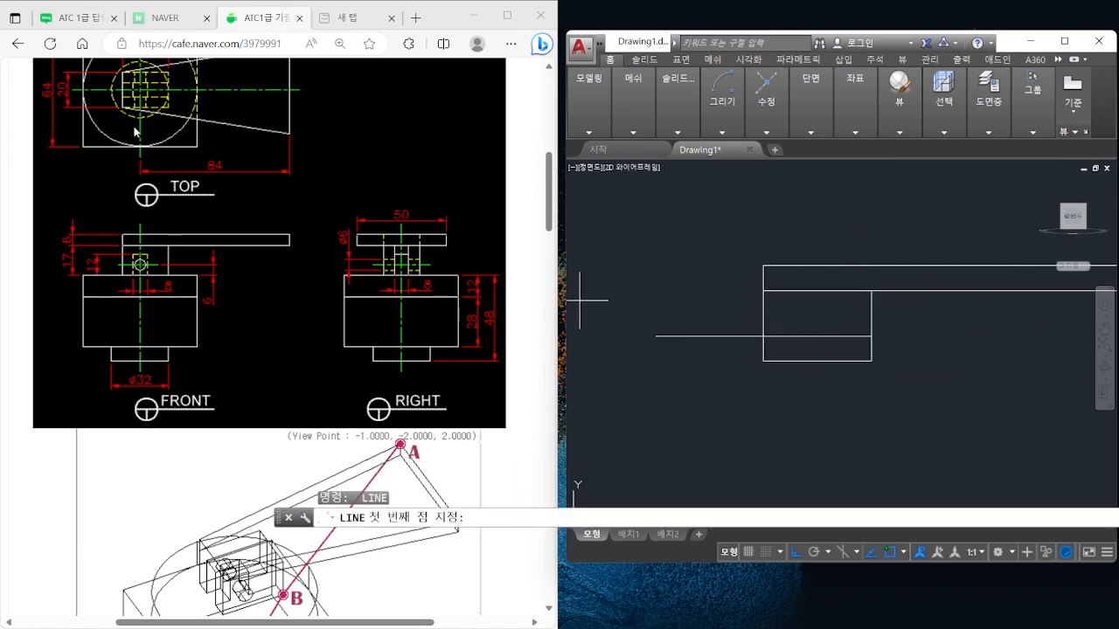
scroll(135, 118, "up", 1)
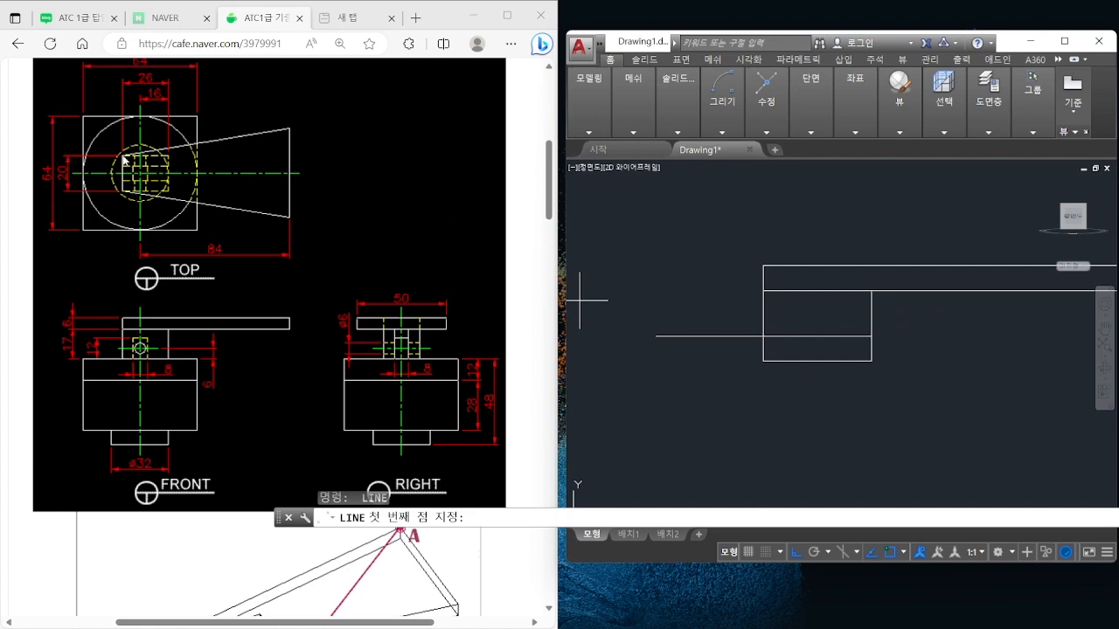
left_click(765, 360)
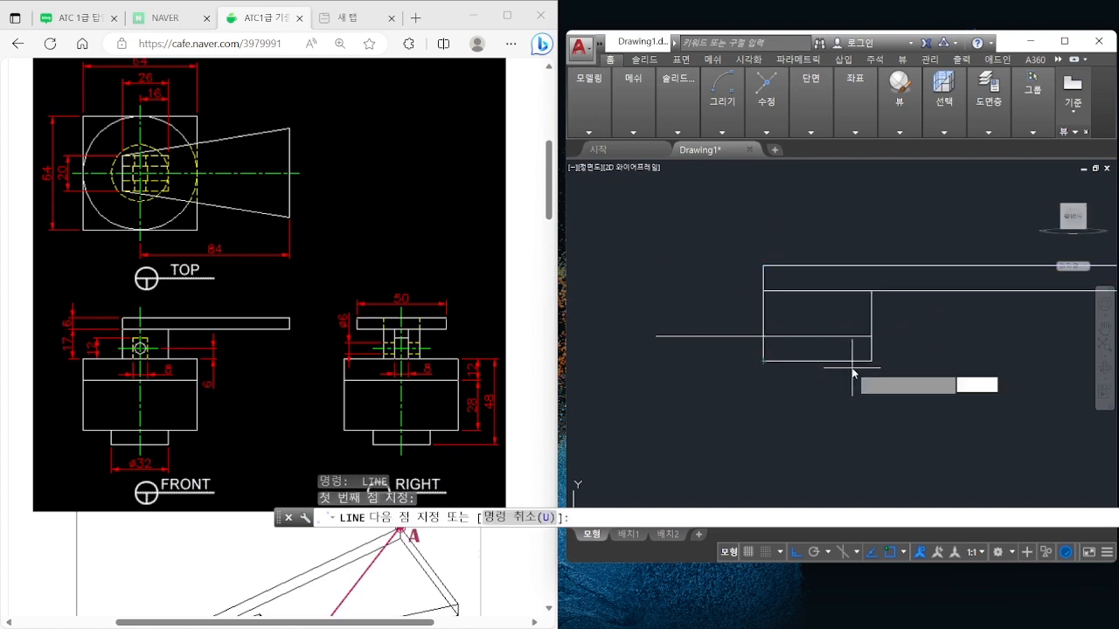
key("space")
left_click(828, 201)
key("space")
key("Escape")
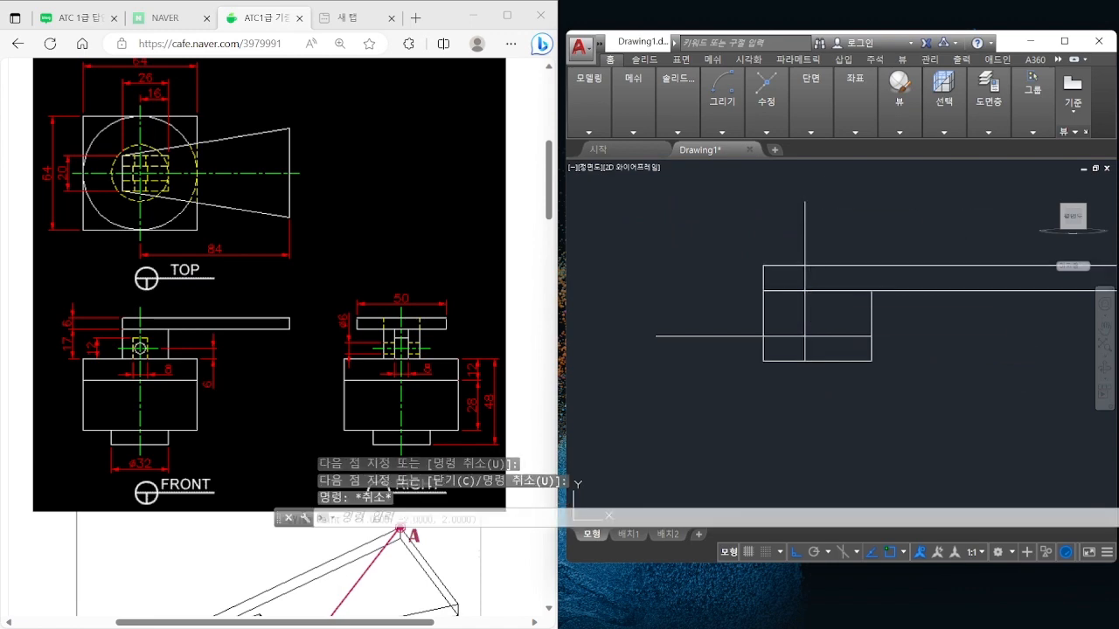
Draw a circle of diameter 6 centred where the horizontal and vertical construction lines cross
type("c")
key("space")
left_click(804, 336)
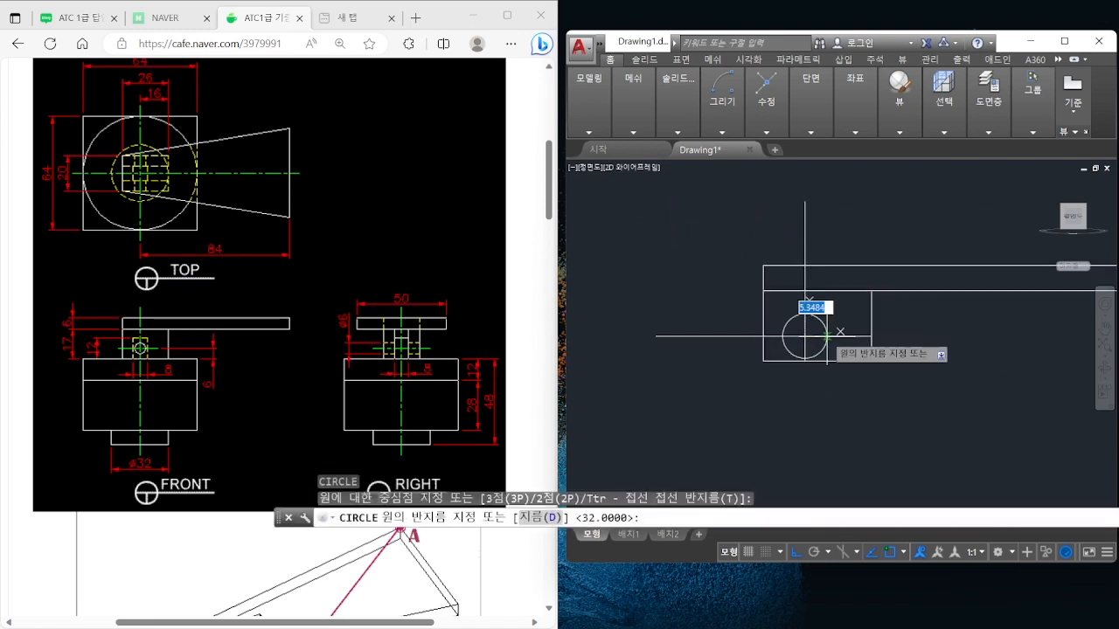
type("d")
key("space")
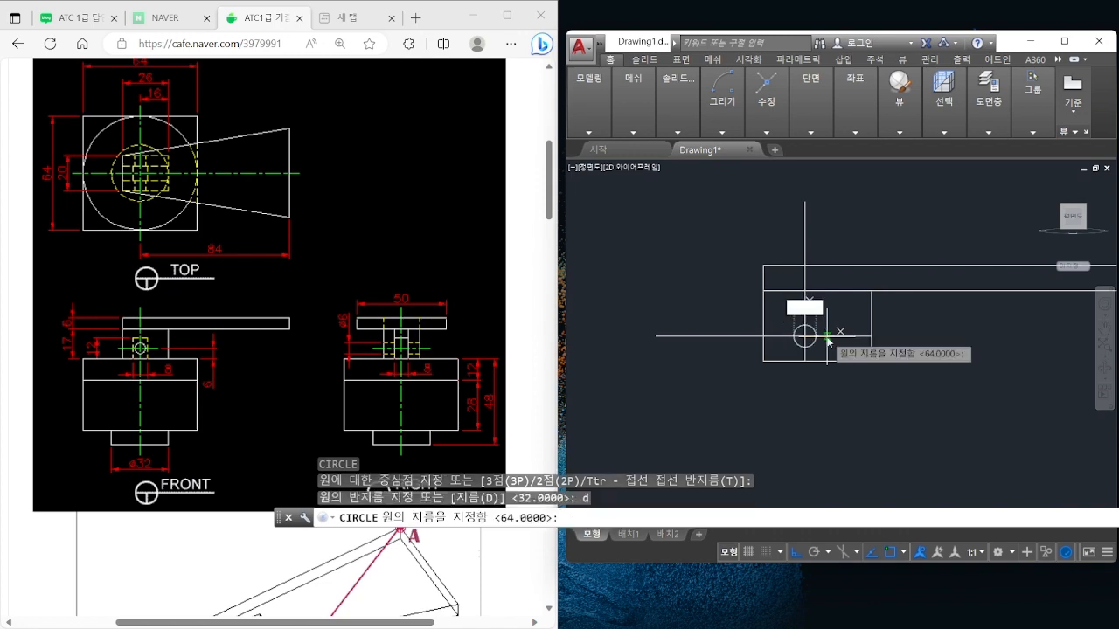
type("6")
key("space")
Extrude the circle into a long cylinder that passes completely through the block
middle_click_drag(827, 335, 802, 380, "shift")
type("ext")
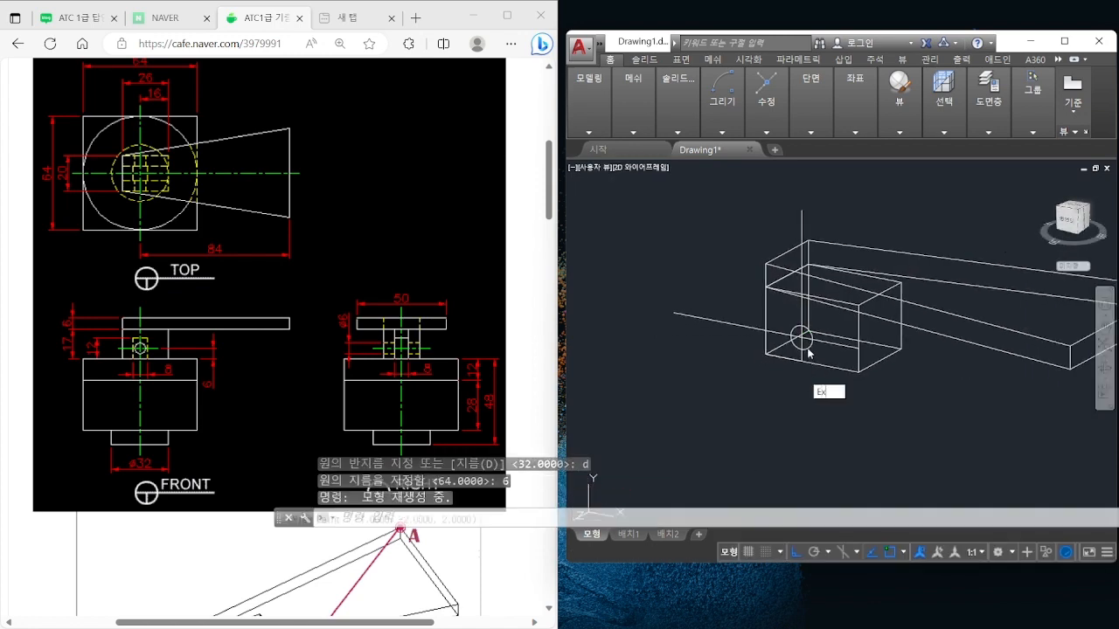
key("space")
left_click(797, 339)
key("space")
left_click(984, 238)
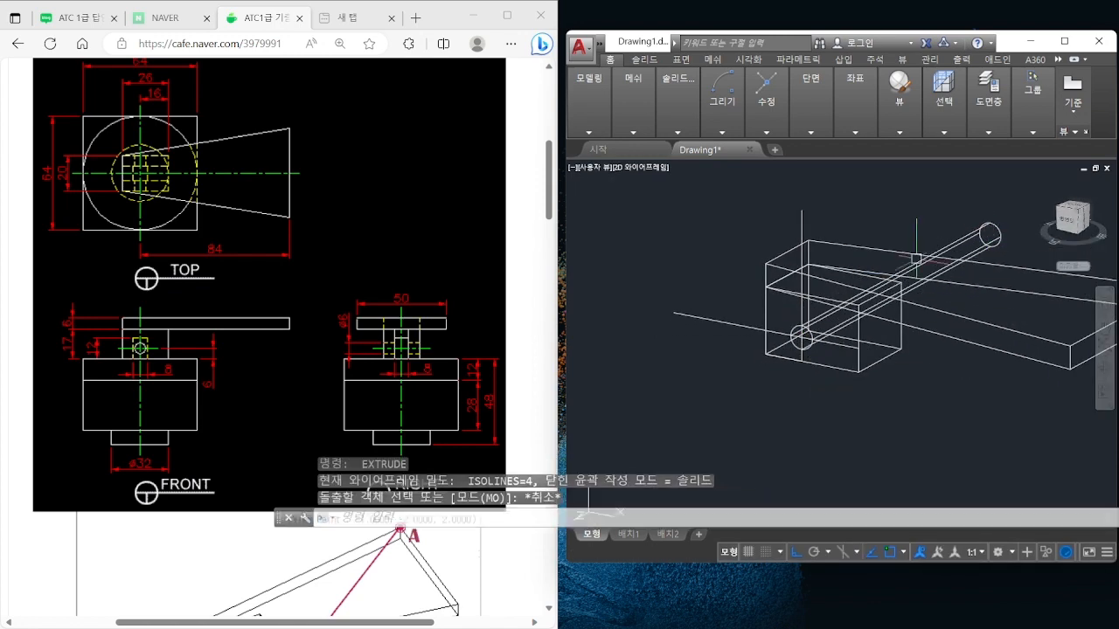
Subtract the long cylinder from the block and erase the leftover construction lines
key("space")
left_click(899, 336)
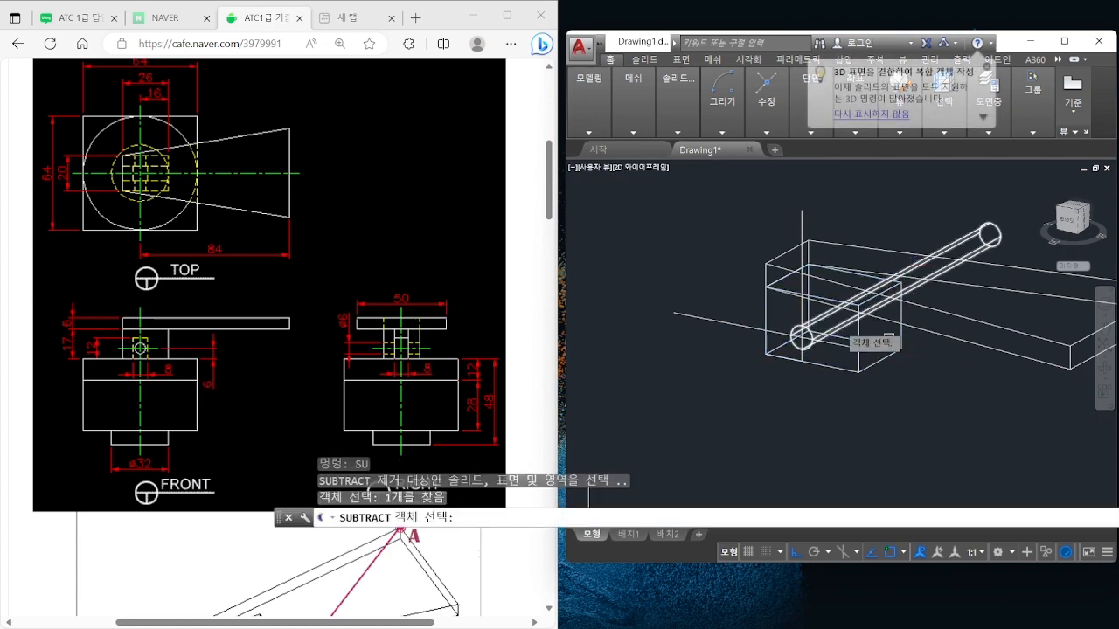
key("space")
left_click(838, 325)
key("space")
left_click(749, 329)
type("e")
key("space")
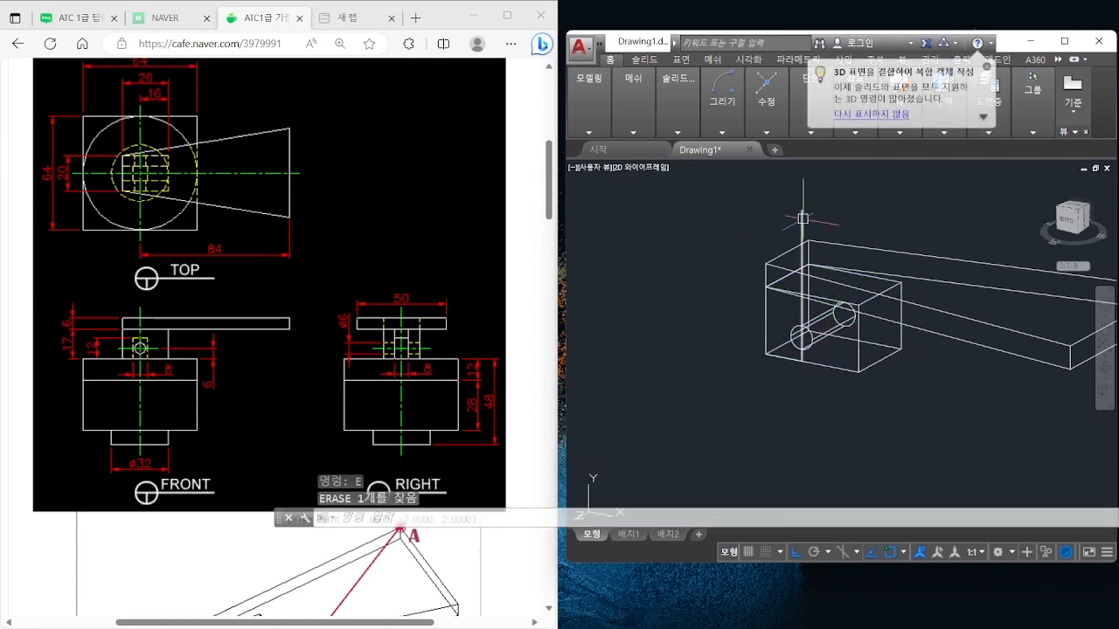
Move the arm together with its drilled block to a spot clear of the round-topped base
left_click(588, 168)
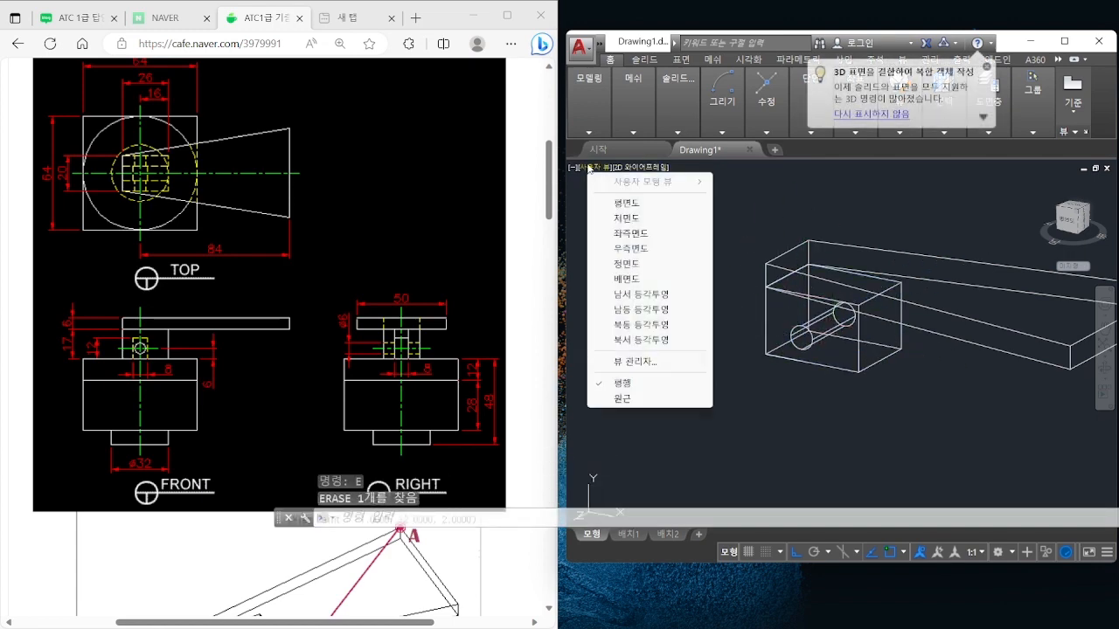
left_click(643, 251)
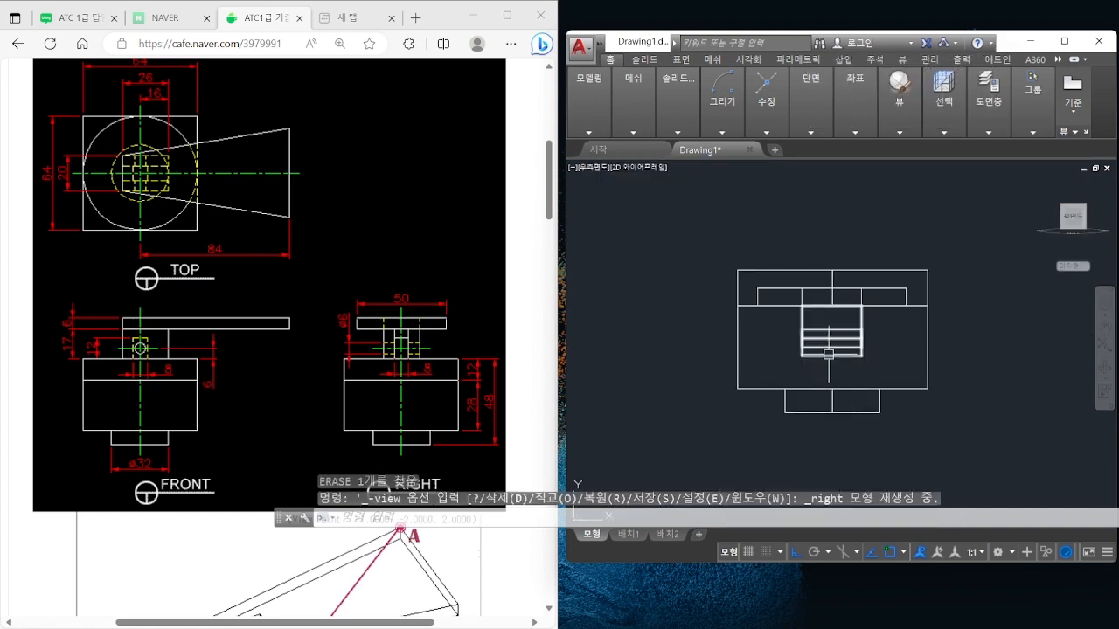
type("m")
key("space")
scroll(807, 351, "down", 3)
middle_click_drag(807, 352, 876, 362, "shift")
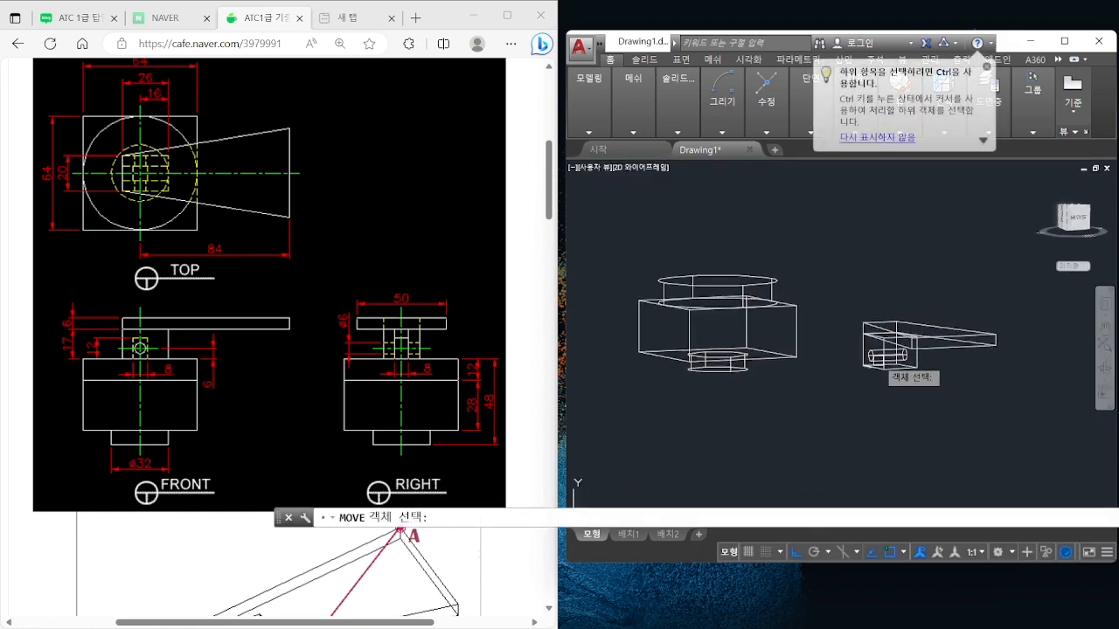
left_click(963, 389)
left_click(849, 275)
key("space")
left_click(882, 354)
left_click(611, 365)
key("space")
key("Escape")
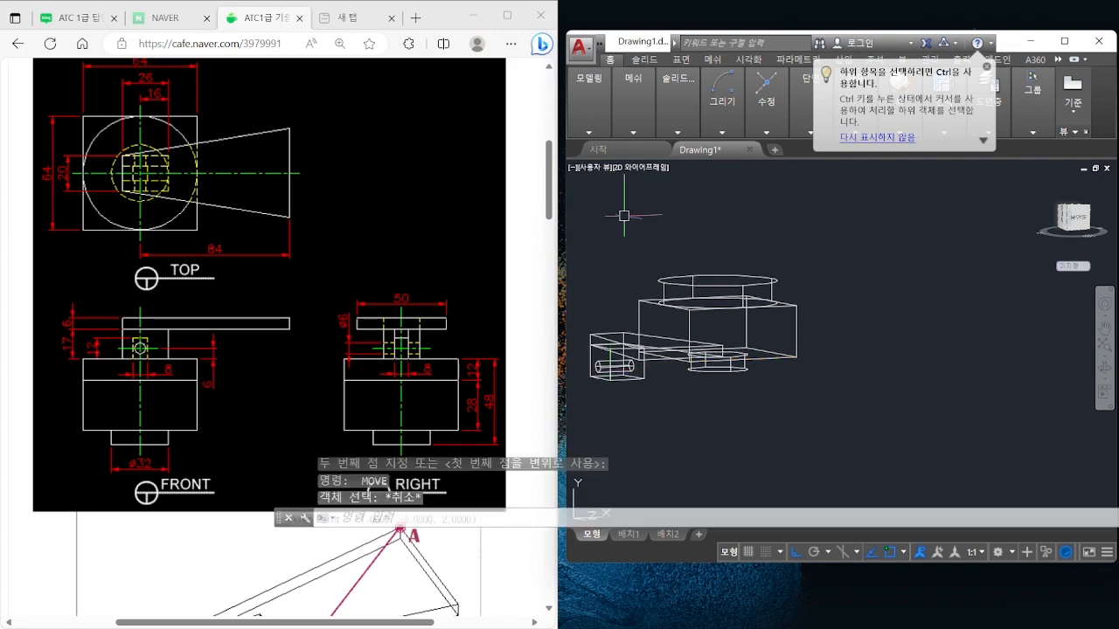
In the right view, draw a vertical centre line from the midpoint of the block's bottom edge up past the arm
left_click(595, 167)
left_click(643, 251)
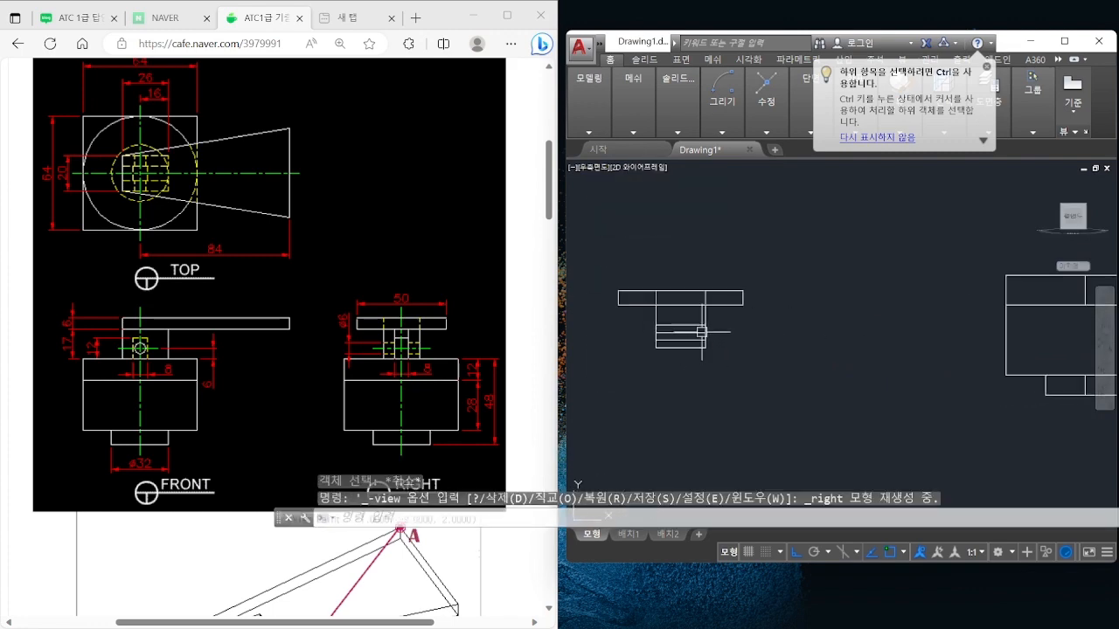
type("l")
key("space")
left_click(680, 358)
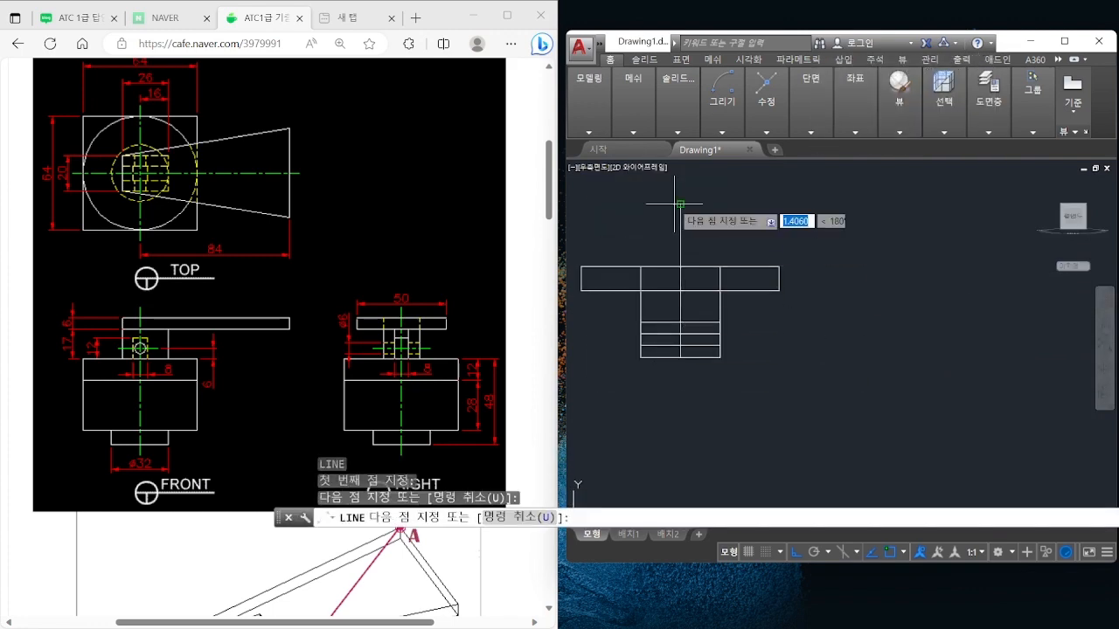
left_click(681, 225)
key("space")
Offset the vertical centre line by 4 to both sides
type("o")
key("space")
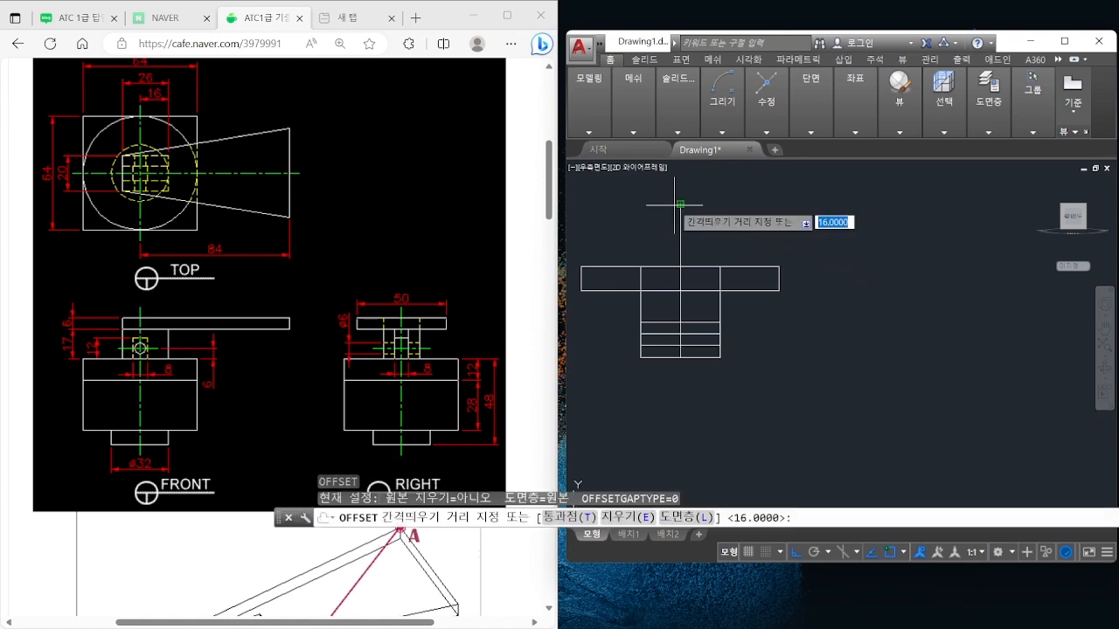
type("4")
key("space")
left_click(679, 208)
left_click(697, 211)
left_click(681, 213)
left_click(647, 215)
key("space")
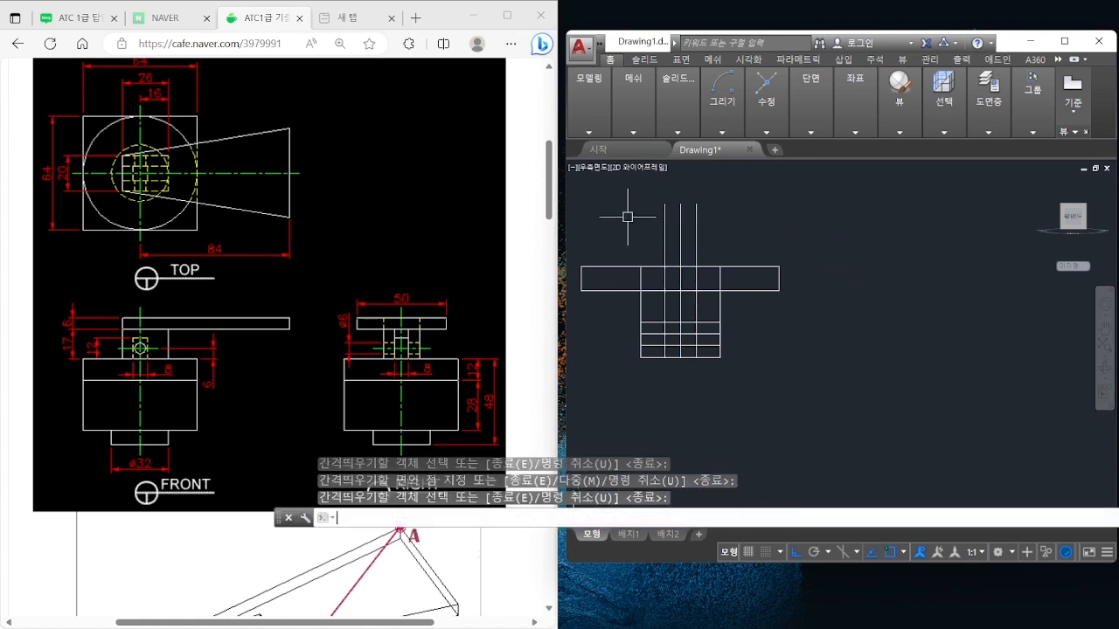
key("Escape")
type("sl")
key("space")
left_click(720, 315)
key("space")
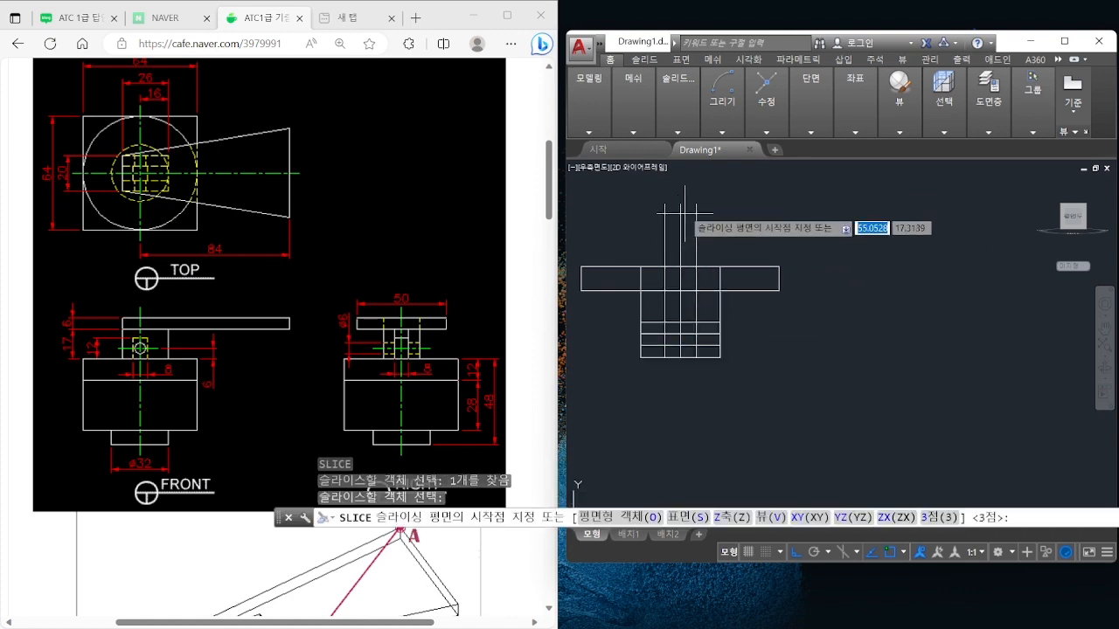
key("Escape")
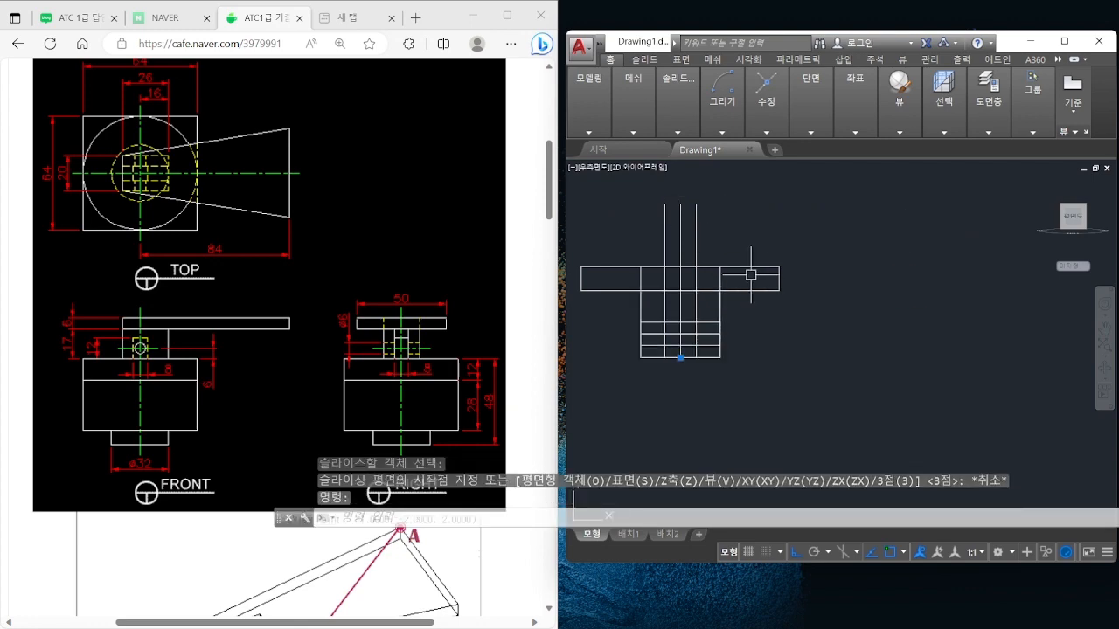
left_click(738, 266)
key("Escape")
Slice the drilled block vertically along both offset lines, keeping both sides of each cut
type("sl")
key("space")
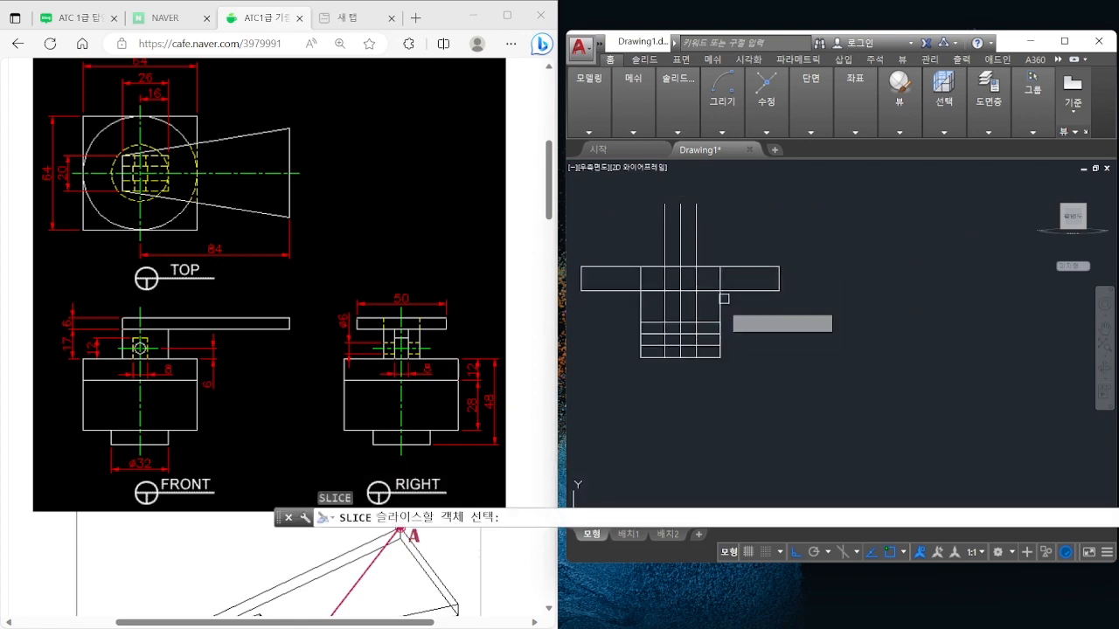
left_click(721, 305)
key("space")
key("Escape")
key("space")
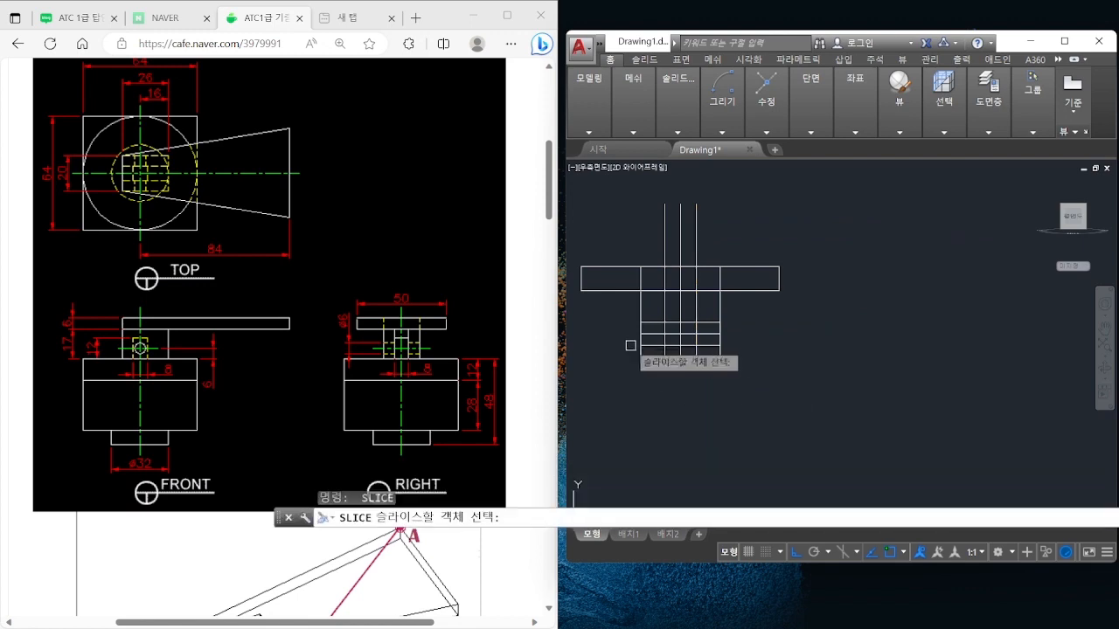
left_click(639, 343)
left_click(643, 322)
key("space")
left_click(662, 206)
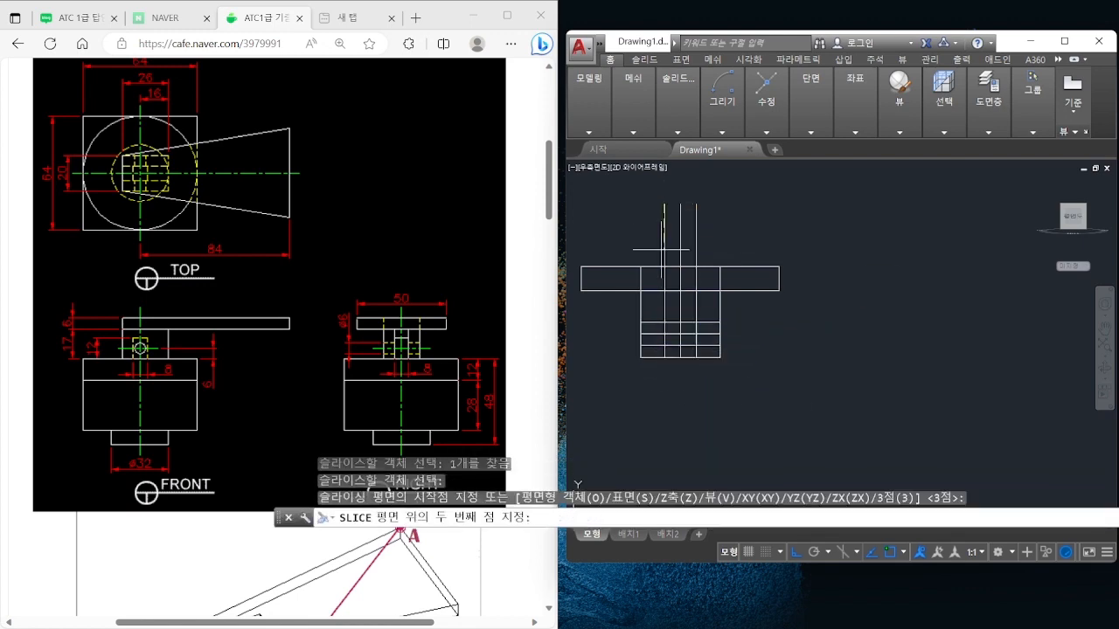
left_click(662, 251)
key("space")
Erase the three vertical construction lines and the middle piece of the sliced block, leaving two lugs
left_click(711, 252)
left_click(639, 233)
type("e")
key("space")
key("Escape")
left_click(681, 321)
type("e")
key("space")
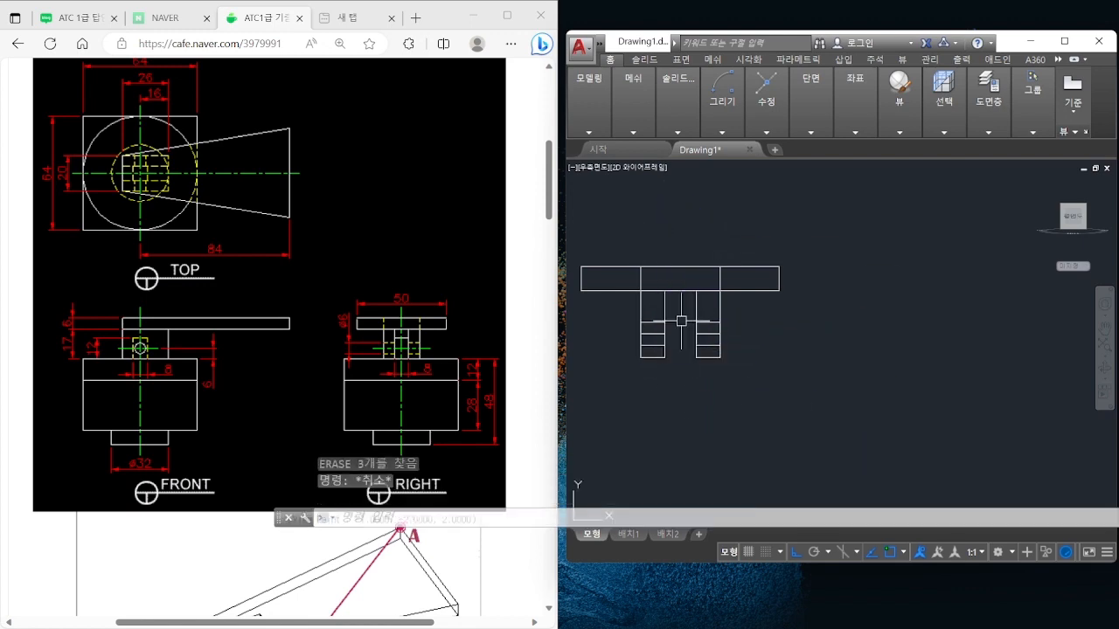
Unite the tapered arm and its two drilled lugs into one solid
middle_click_drag(682, 334, 702, 357, "shift")
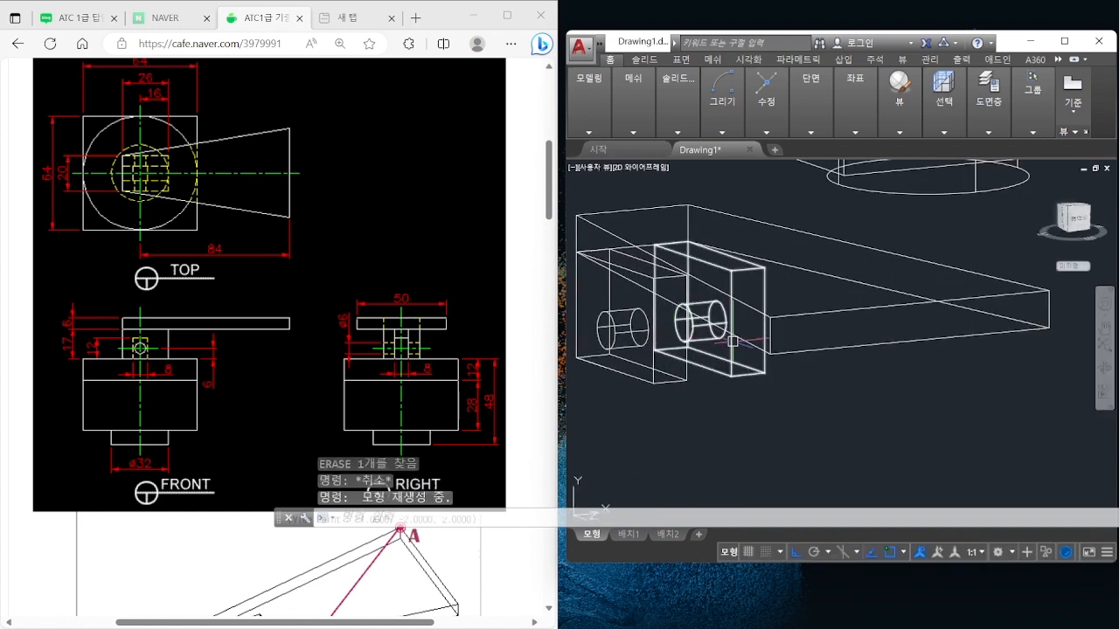
scroll(732, 341, "down", 4)
type("uni")
key("space")
left_click(754, 373)
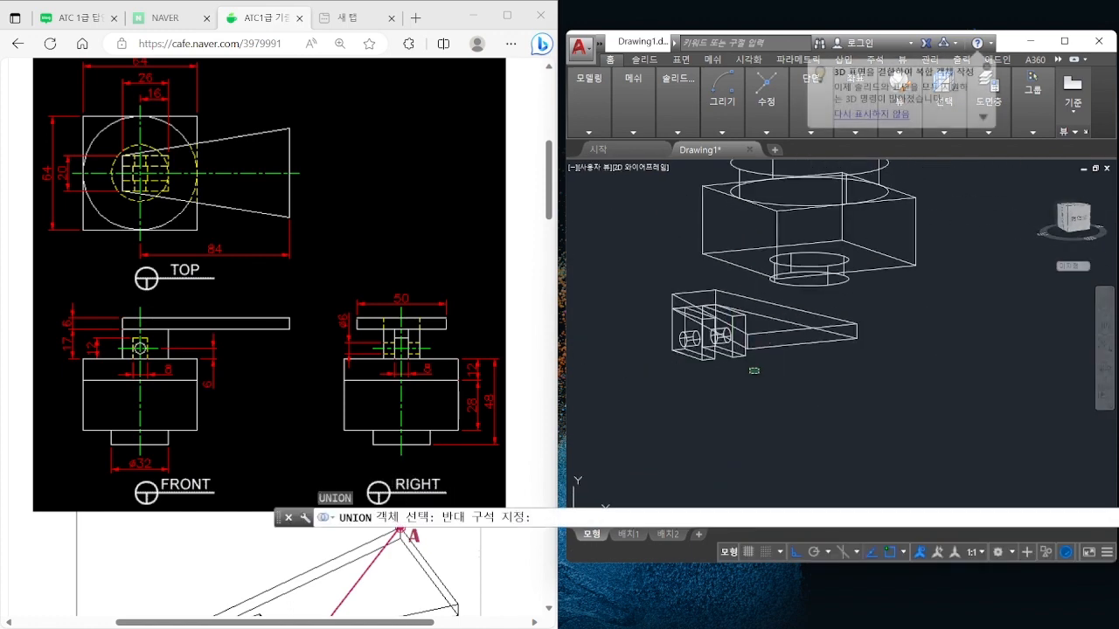
left_click(640, 280)
key("space")
key("Escape")
left_click(716, 326)
key("Escape")
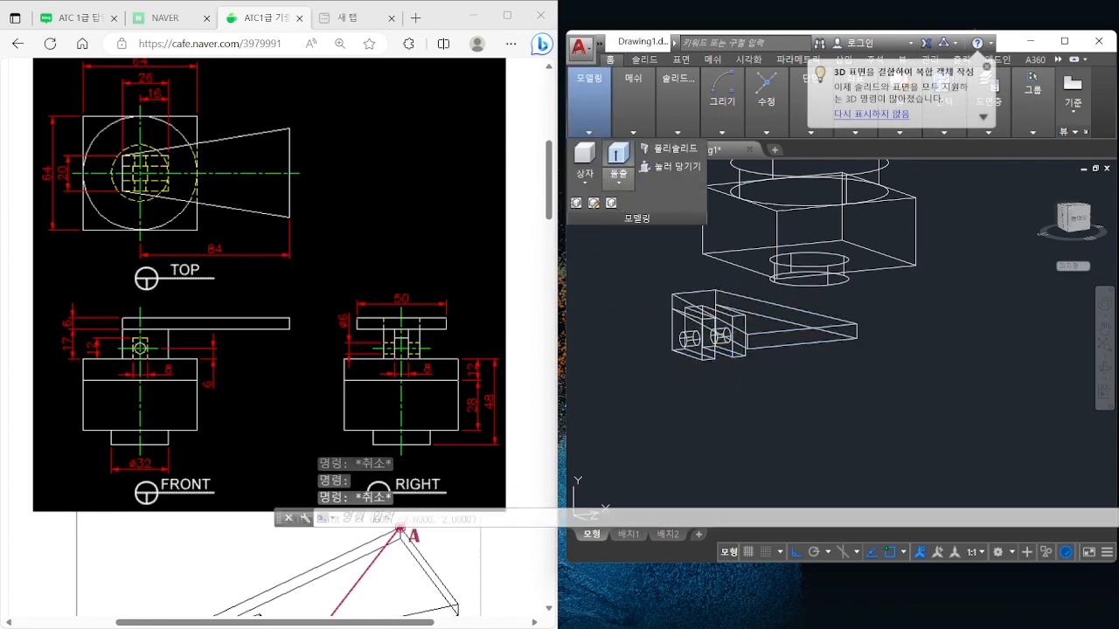
key("Escape")
In the front view, outline an 8 wide by 12 high rectangle in empty space using overlapping lines
left_click(600, 167)
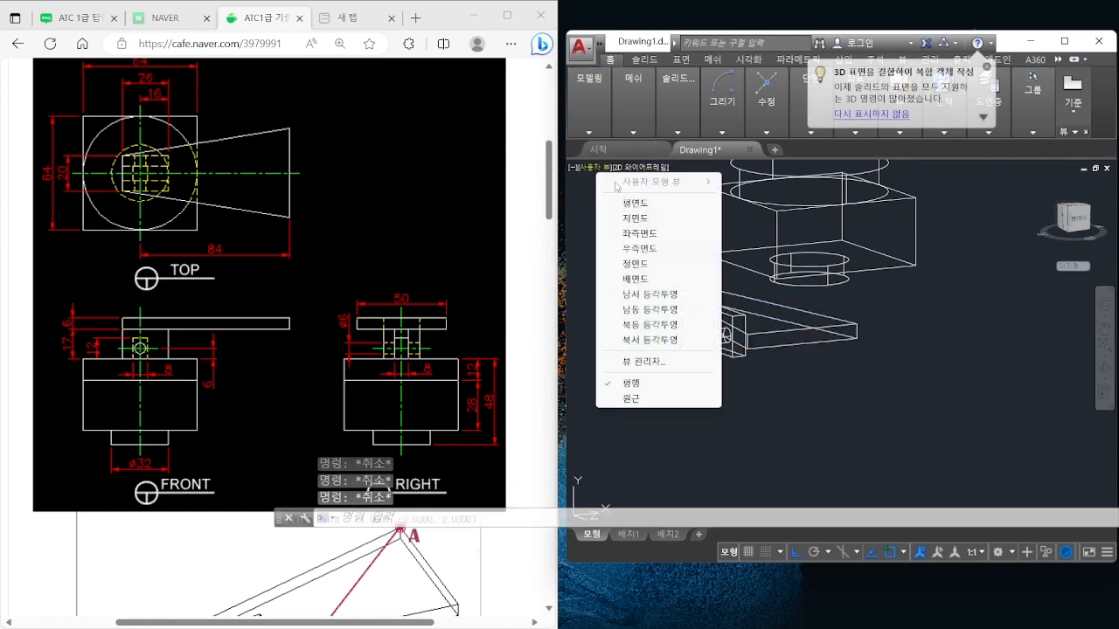
left_click(642, 262)
scroll(761, 350, "down", 3)
type("l")
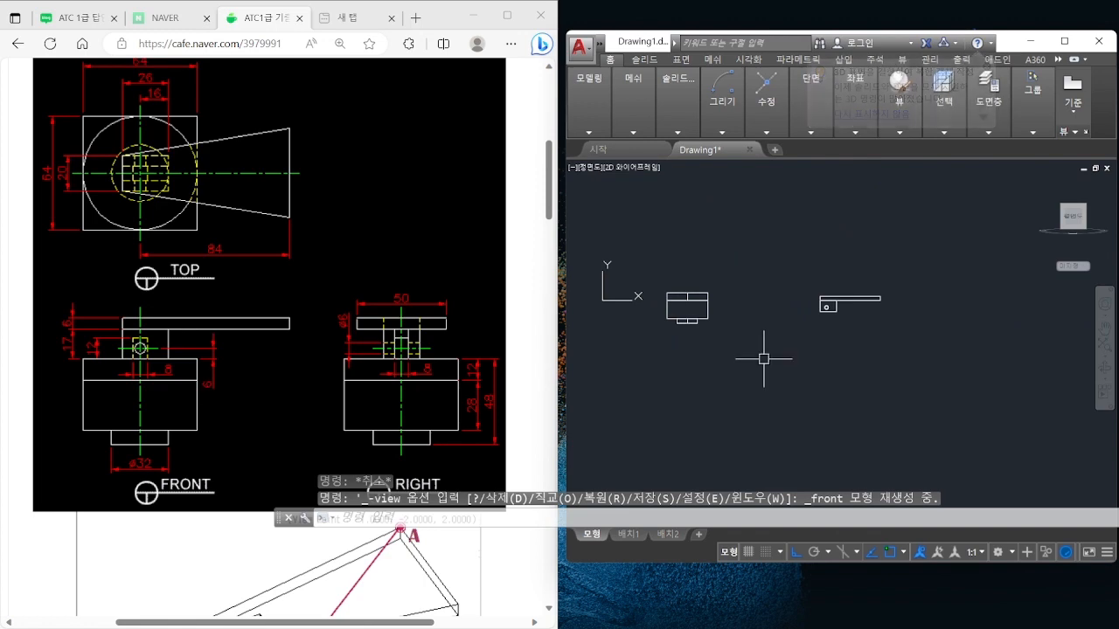
key("space")
left_click(778, 376)
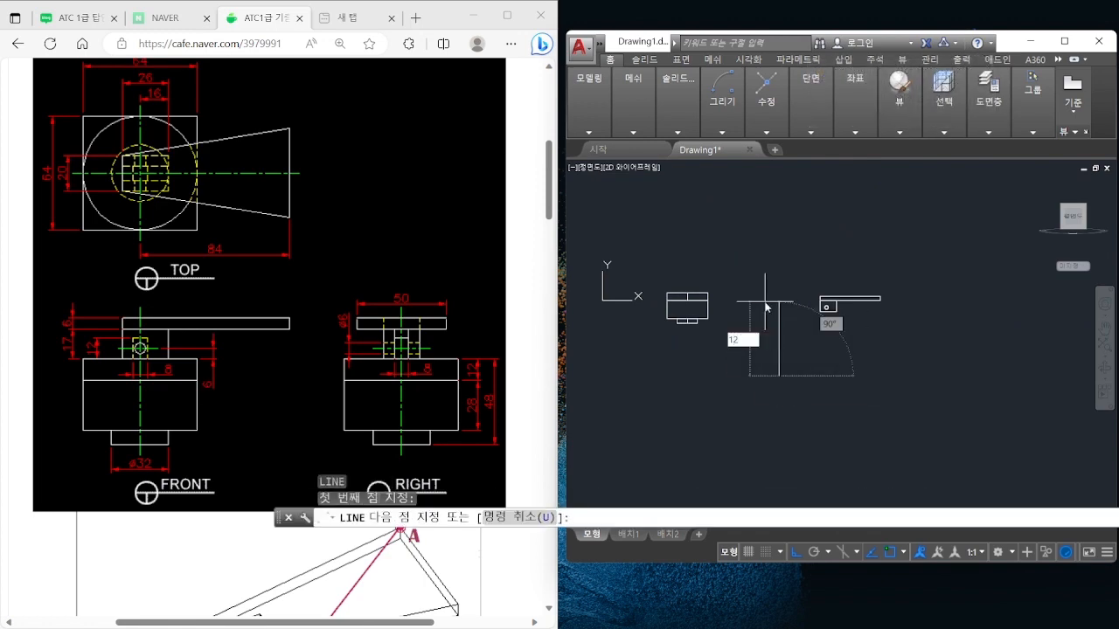
key("Return")
type("8")
key("space")
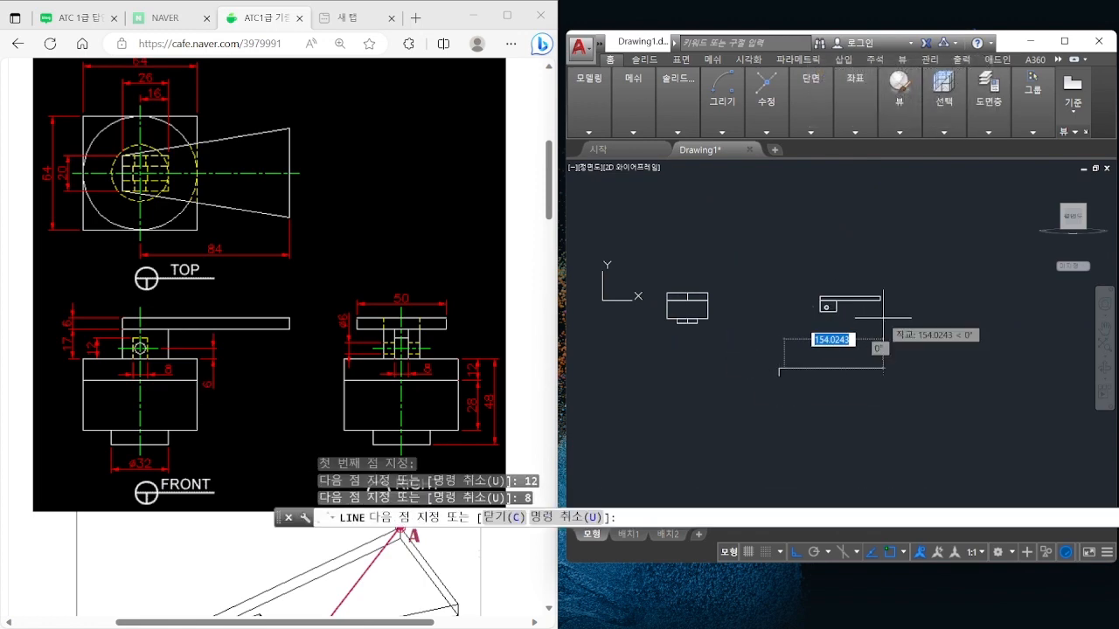
left_click(822, 446)
key("space")
scroll(803, 391, "up", 6)
key("space")
key("Escape")
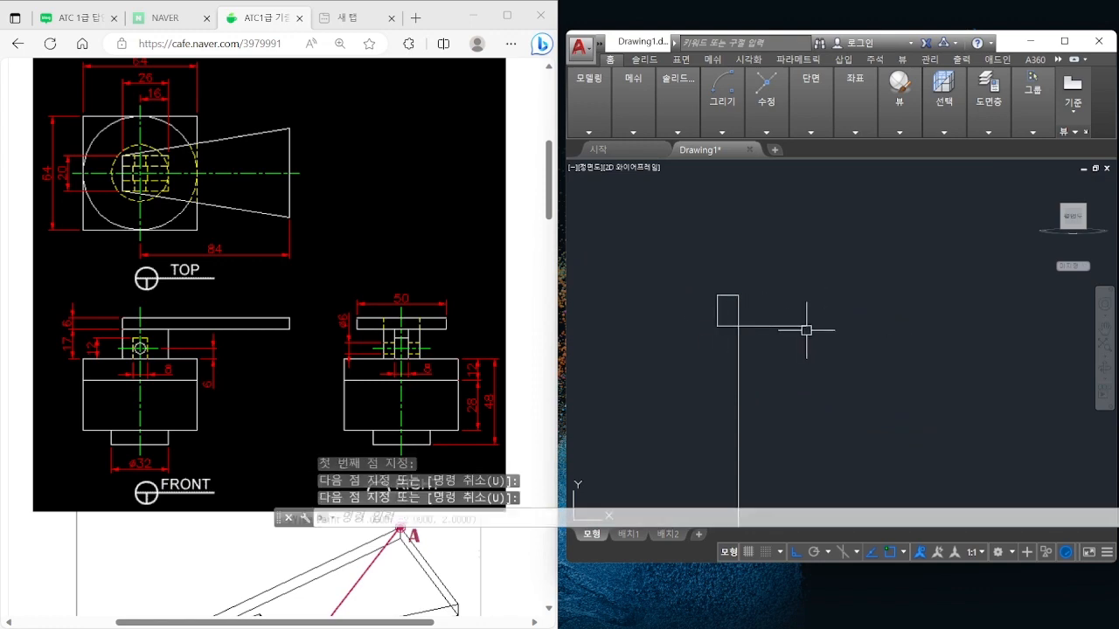
Trim the overhanging line ends off the 8 by 12 rectangle
type("tr")
key("space")
left_click(801, 372)
left_click(697, 268)
key("space")
left_click(766, 360)
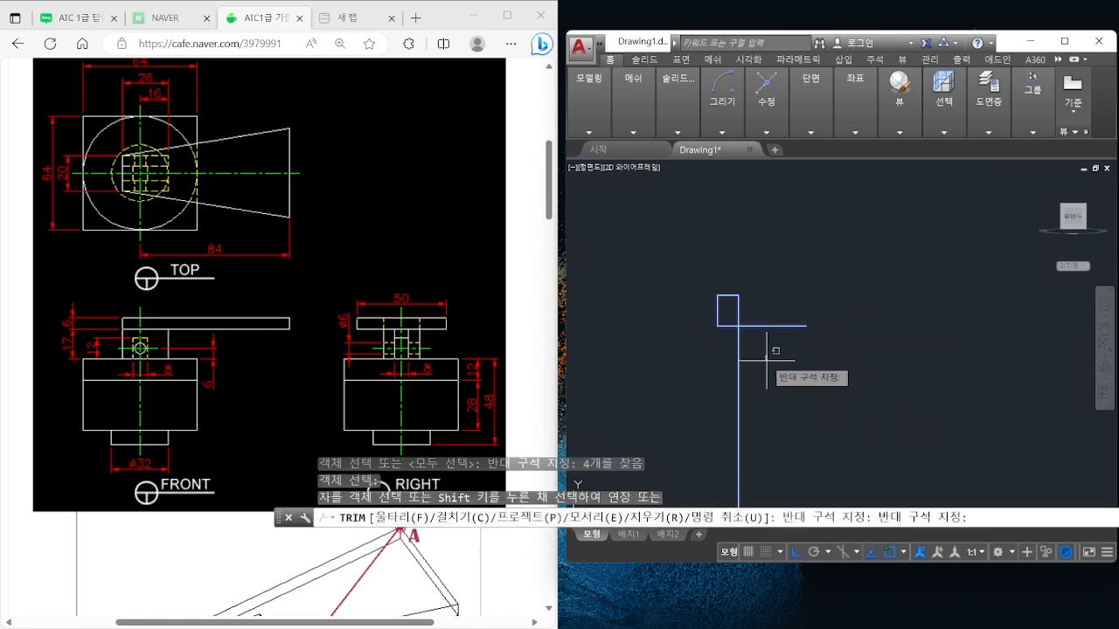
left_click(768, 304)
left_click(755, 350)
left_click(745, 355)
key("space")
left_click(739, 354)
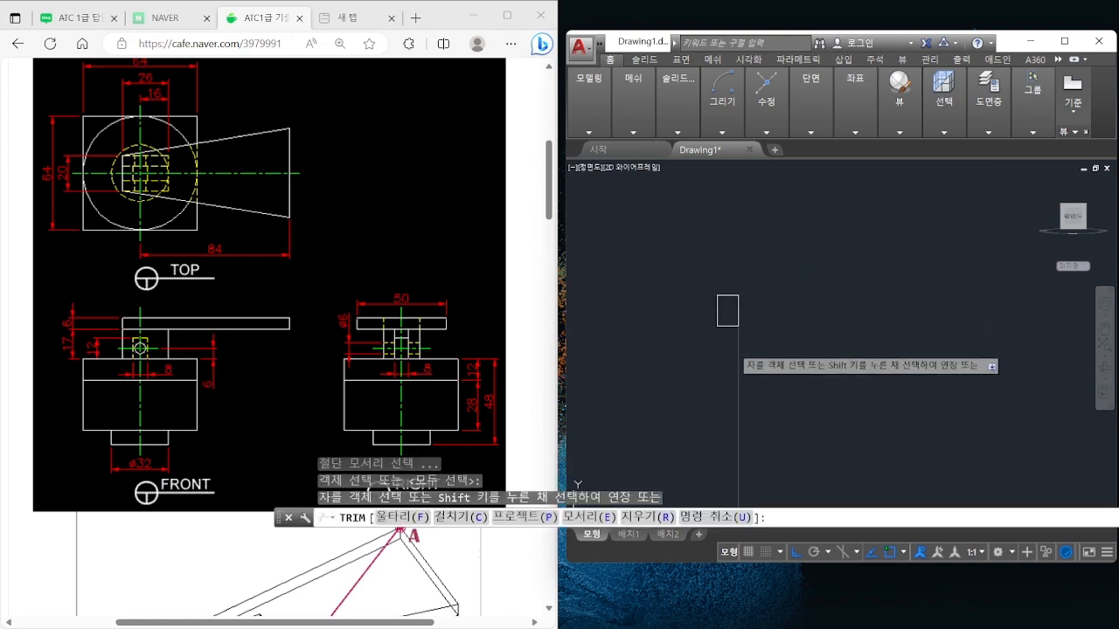
key("Escape")
Convert the four lines of the rectangle into a region
type("reg")
key("space")
left_click(757, 340)
left_click(712, 275)
key("space")
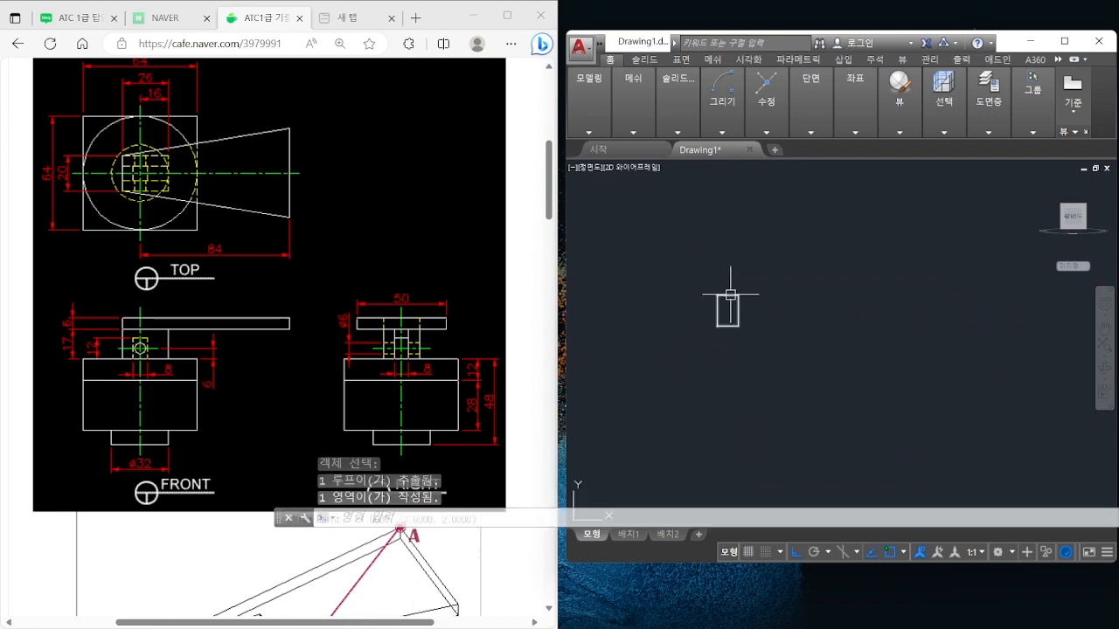
Move the rectangular region closer to the lugs, below the tapered arm
middle_click_drag(790, 314, 759, 335, "shift")
scroll(759, 336, "down", 5)
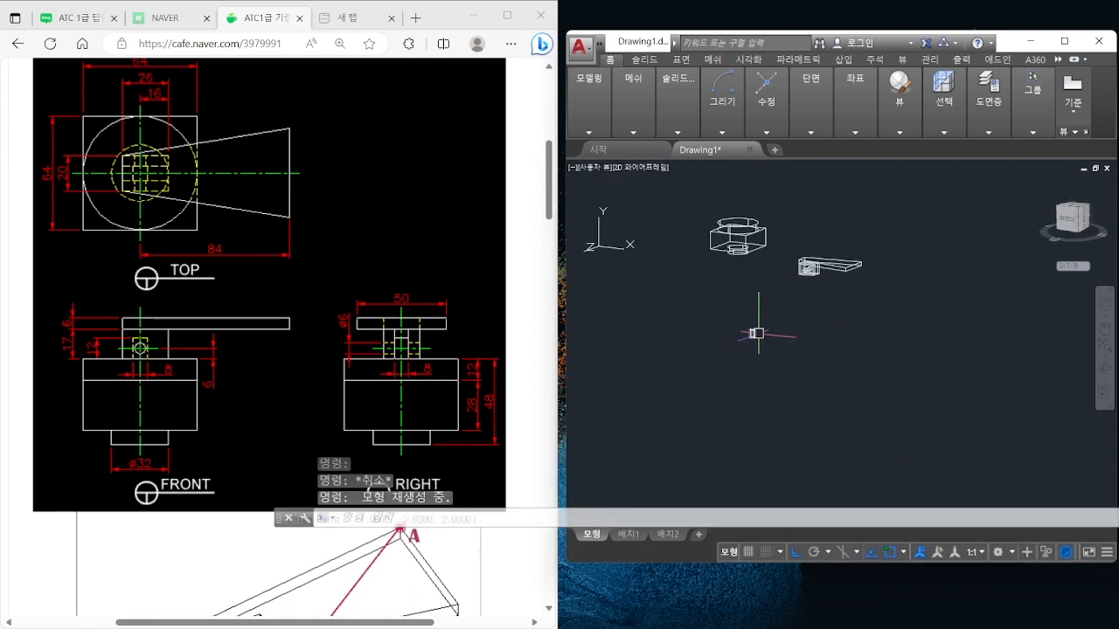
key("space")
left_click(751, 332)
key("space")
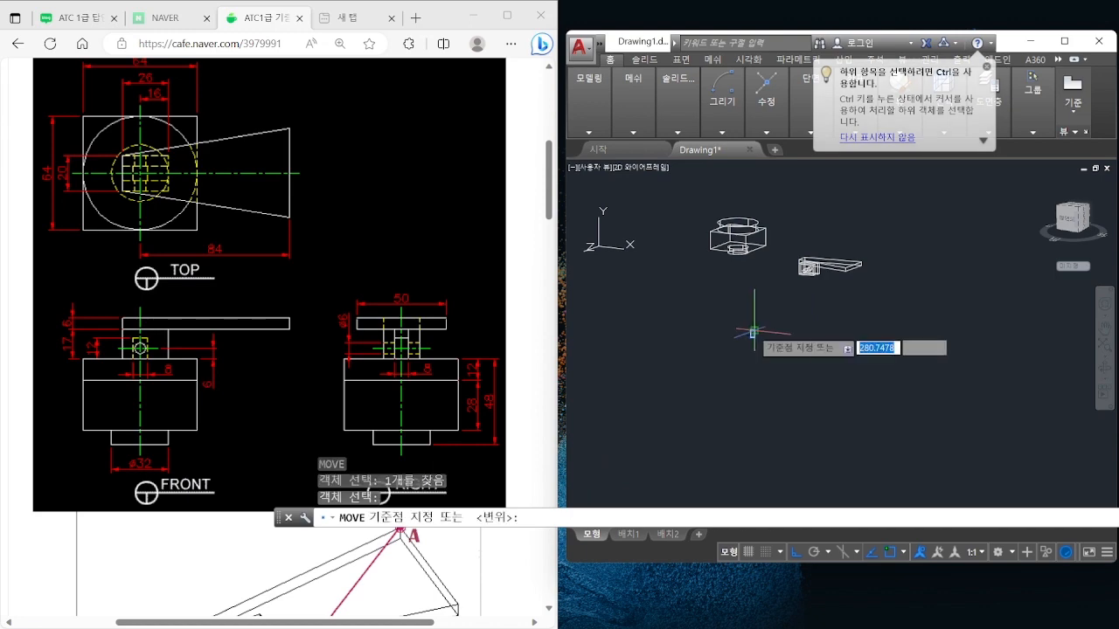
left_click(751, 333)
key("Escape")
scroll(786, 323, "up", 3)
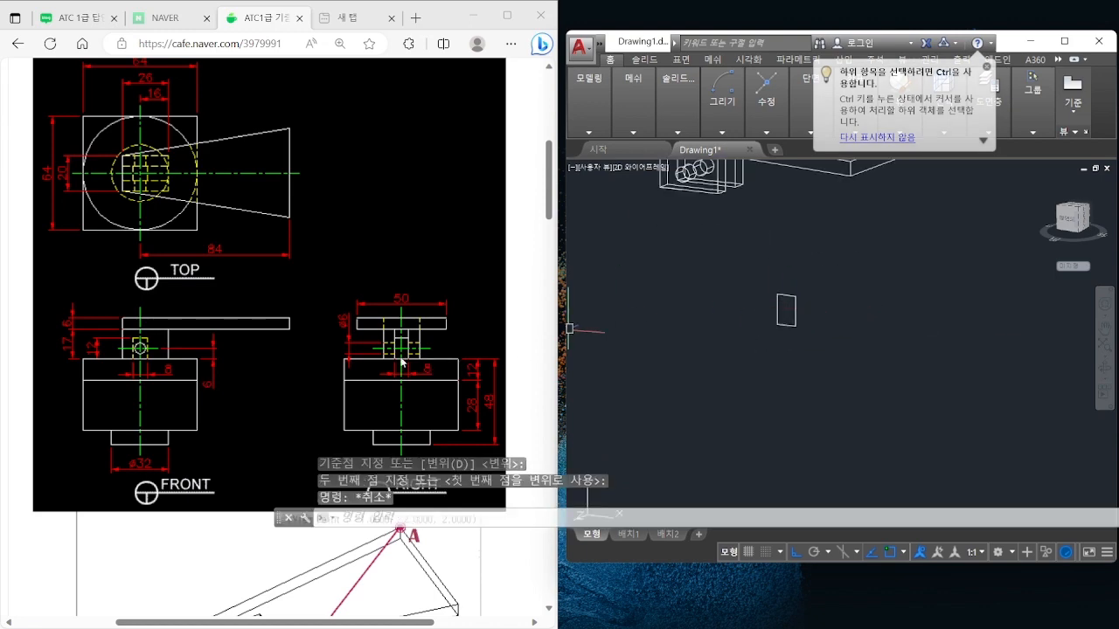
Extrude the rectangular region by 8 into a small block
scroll(409, 381, "down", 2)
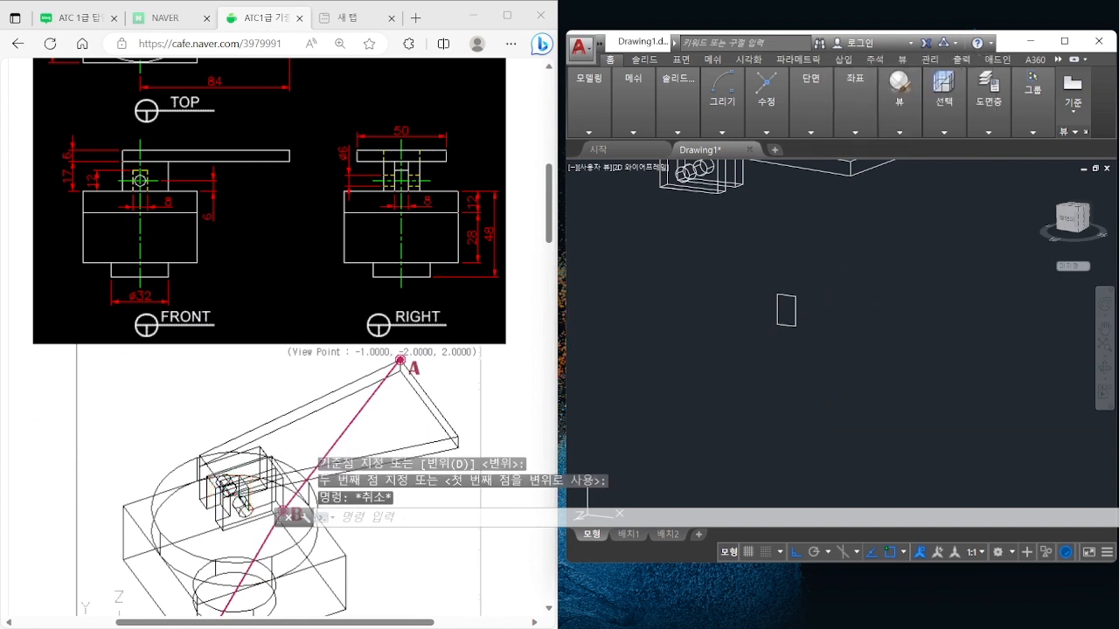
key("Escape")
left_click(767, 321)
key("Escape")
key("Escape")
key("Escape")
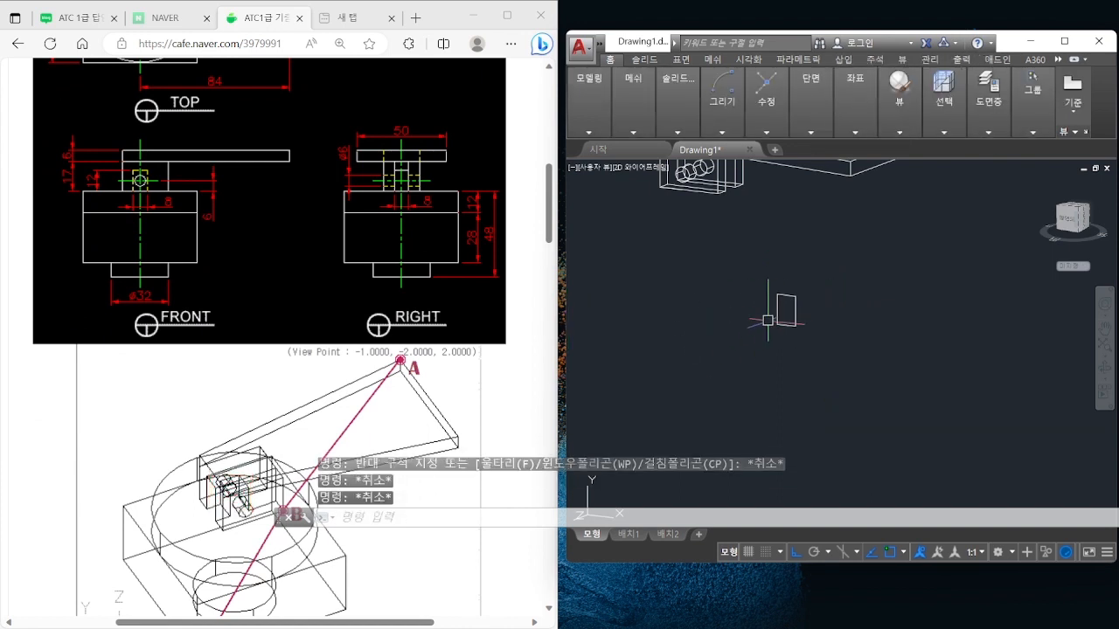
key("Return")
left_click(786, 323)
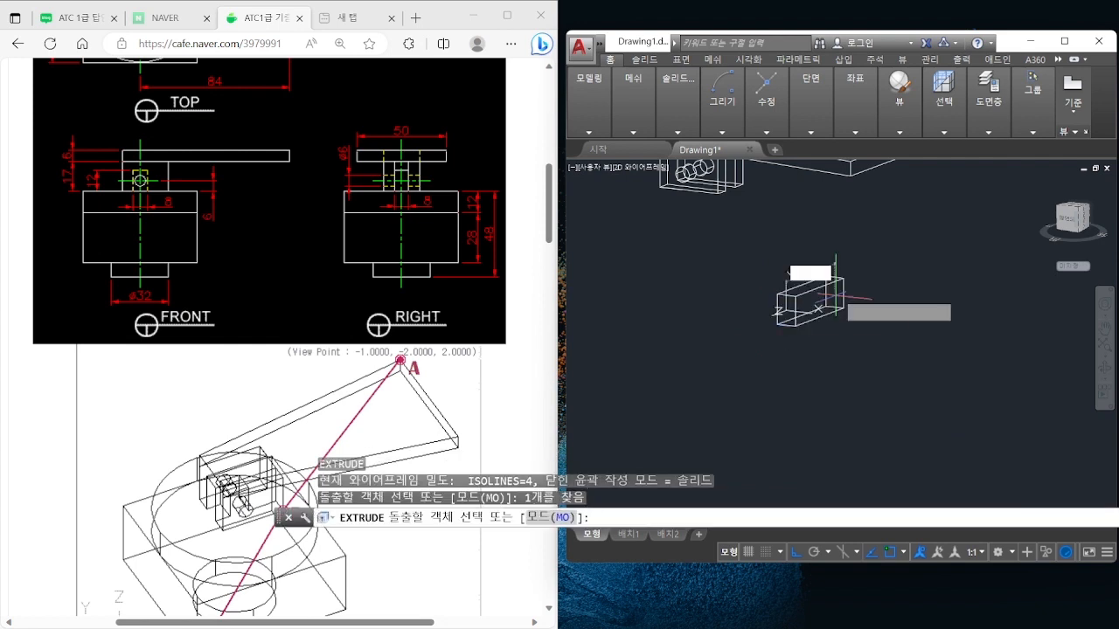
key("Return")
type("8m")
key("Return")
Move the small block up beside the lugs under the tapered arm
left_click(804, 301)
key("Return")
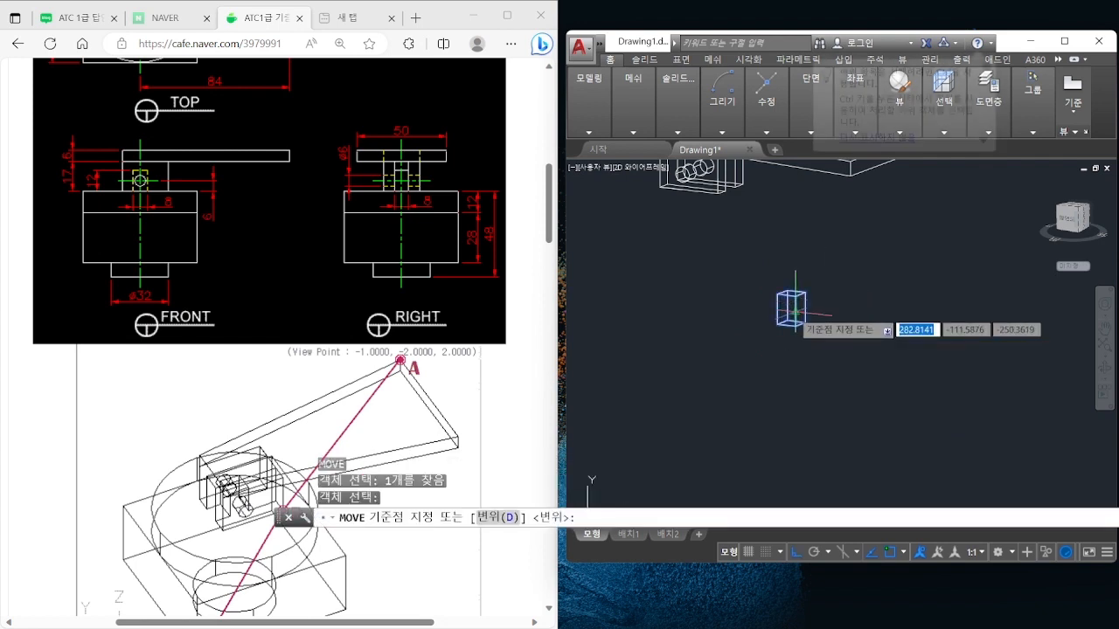
left_click(795, 312)
middle_click_drag(831, 194, 791, 287)
key("Escape")
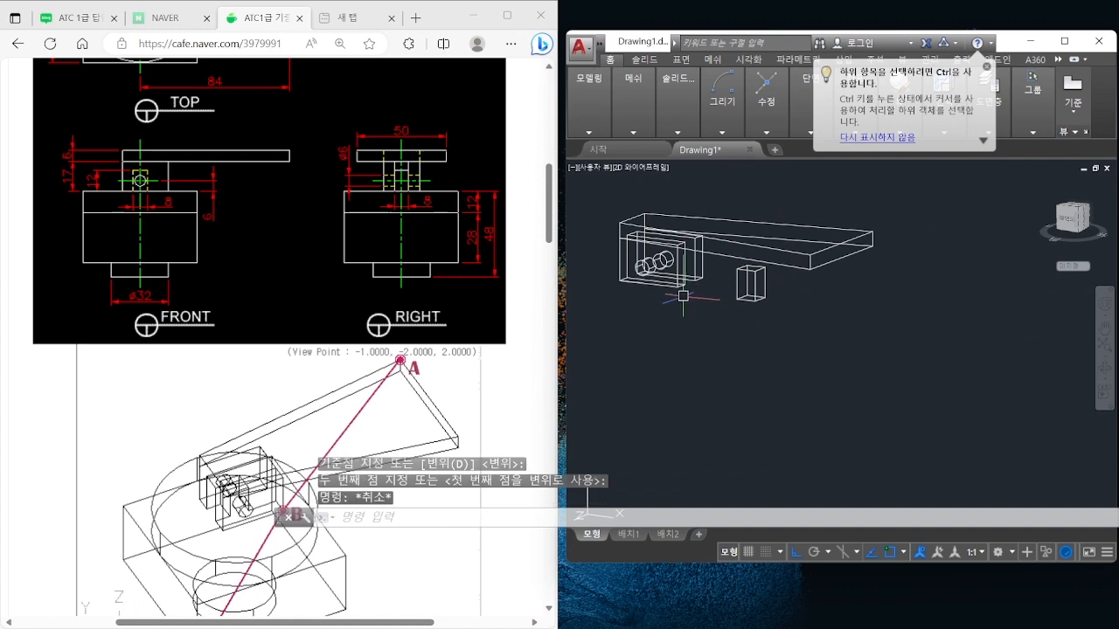
Draw a diagonal helper line across the undersides of the two lugs
middle_click_drag(685, 338, 698, 276)
type("l")
key("Return")
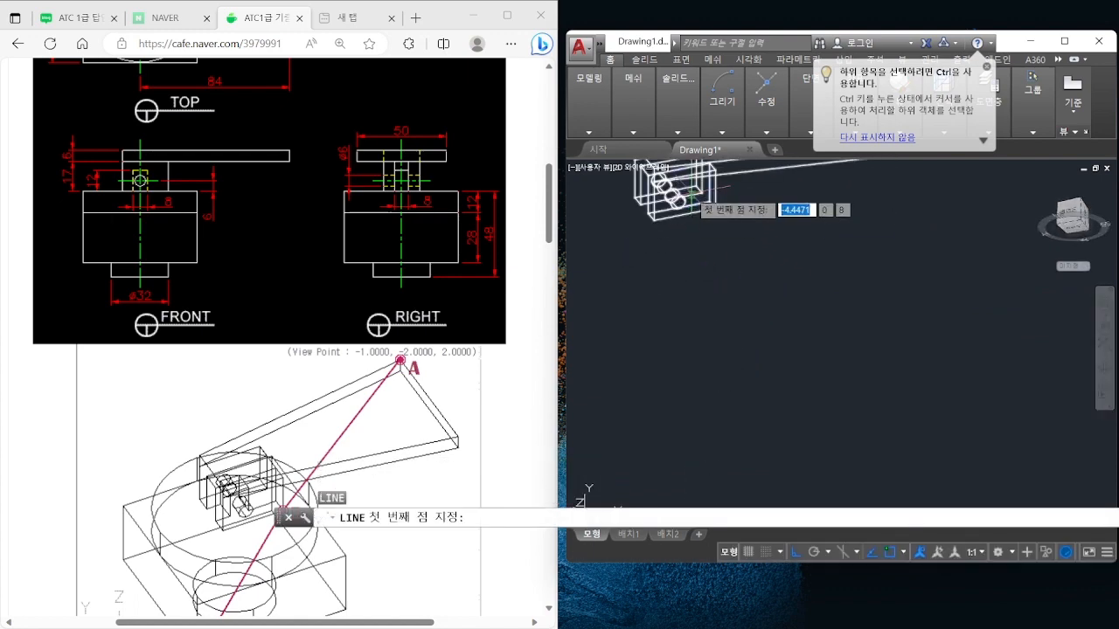
left_click(698, 188)
left_click(655, 221)
key("Return")
key("Escape")
scroll(724, 328, "down", 4)
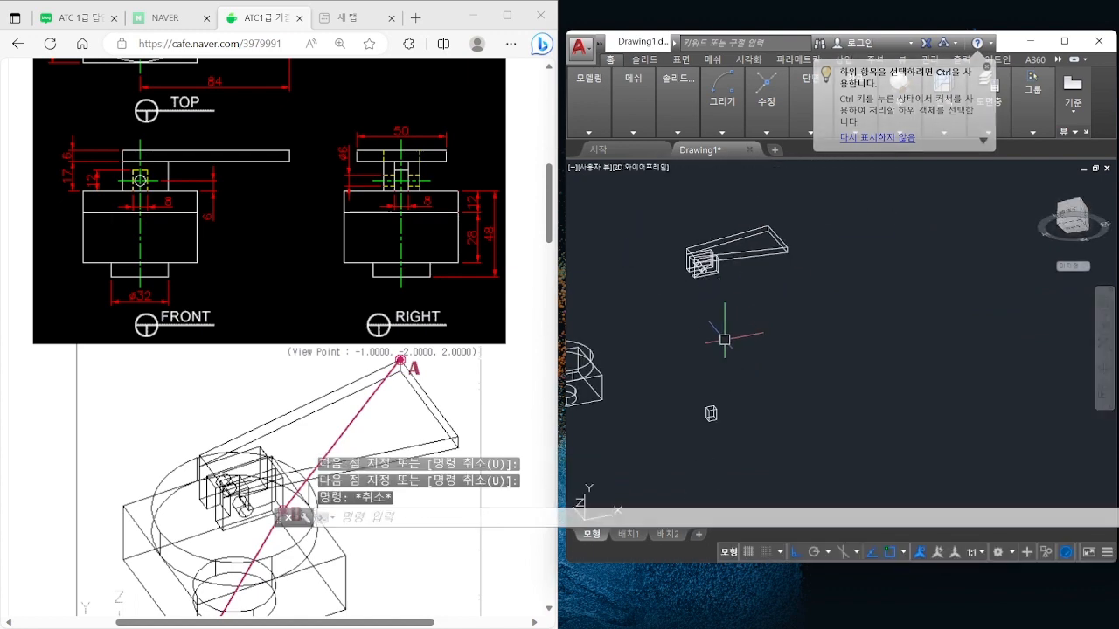
Draw a diagonal helper line across the bottom face of the small block
type("l")
key("Return")
scroll(710, 411, "up", 3)
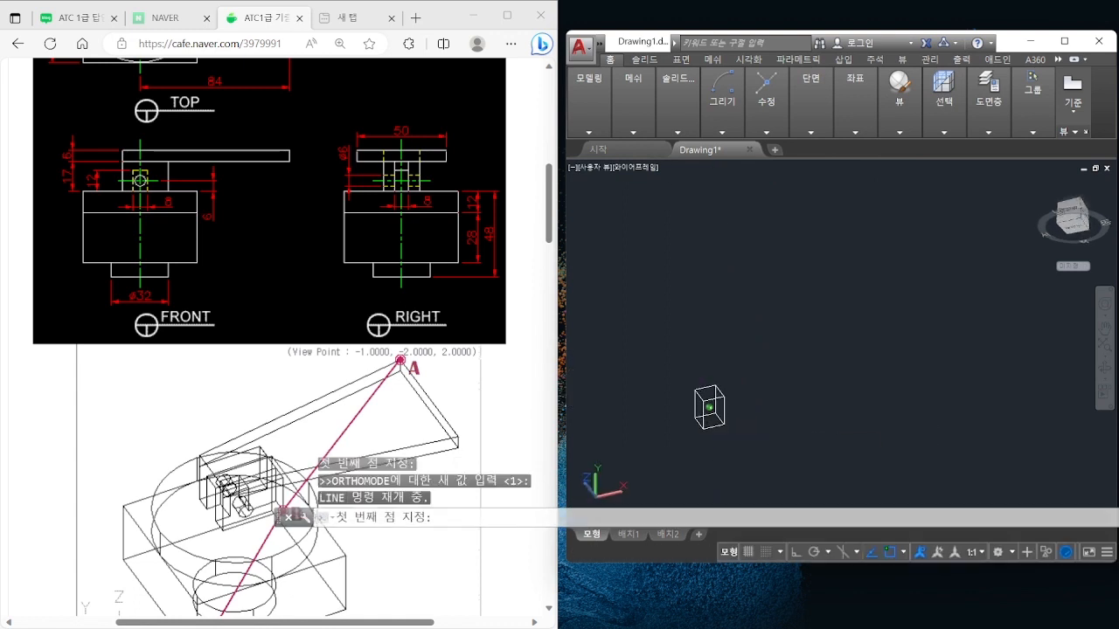
left_click(714, 411)
key("Escape")
Move the small block between the lugs, placing its diagonal's midpoint on the midpoint of the lugs' helper line
type("m")
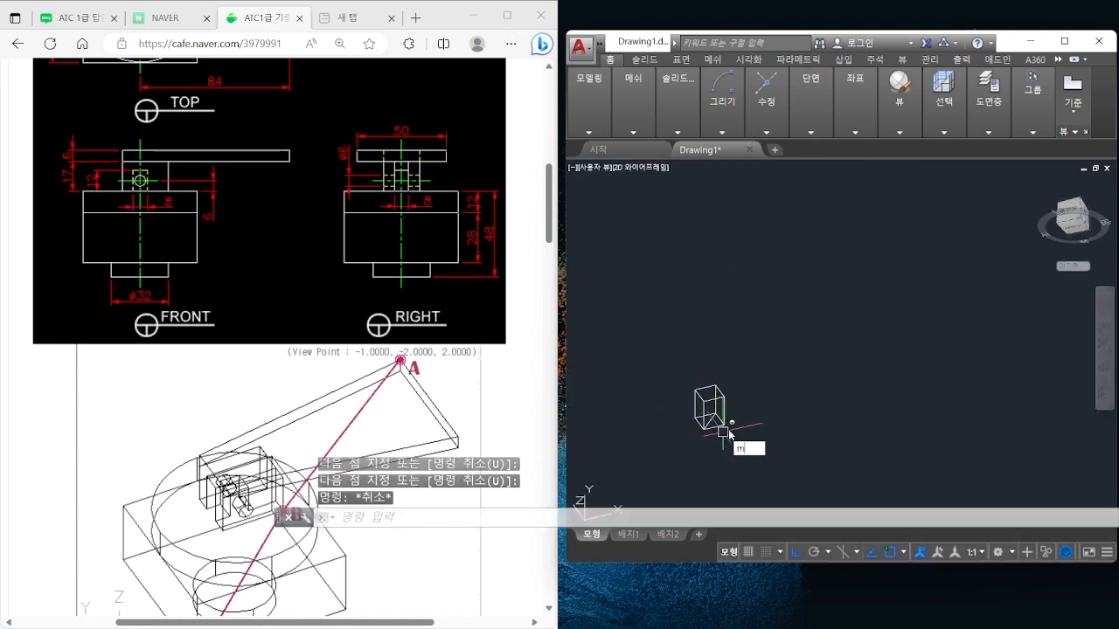
key("Return")
left_click(726, 427)
key("Return")
left_click(709, 420)
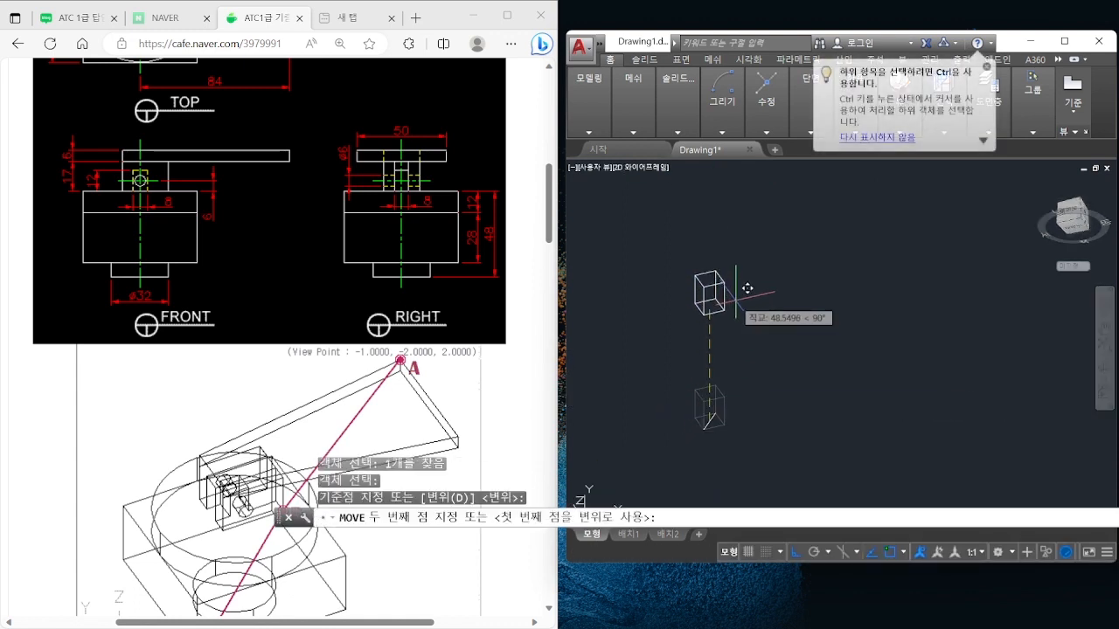
scroll(699, 402, "down", 5)
scroll(696, 302, "up", 6)
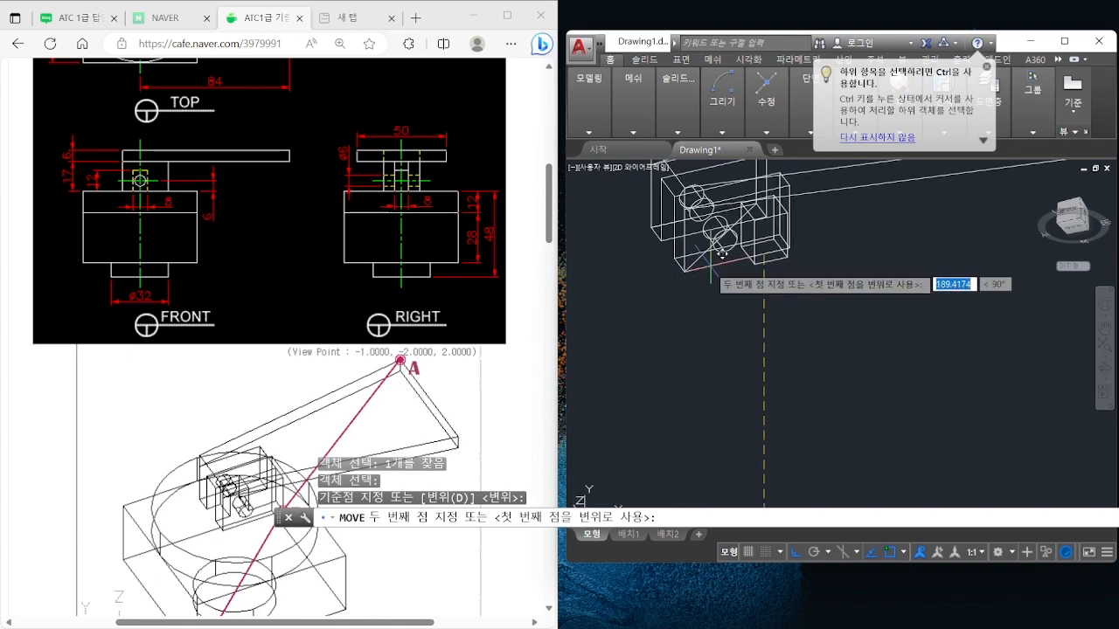
middle_click_drag(707, 262, 734, 237, "shift")
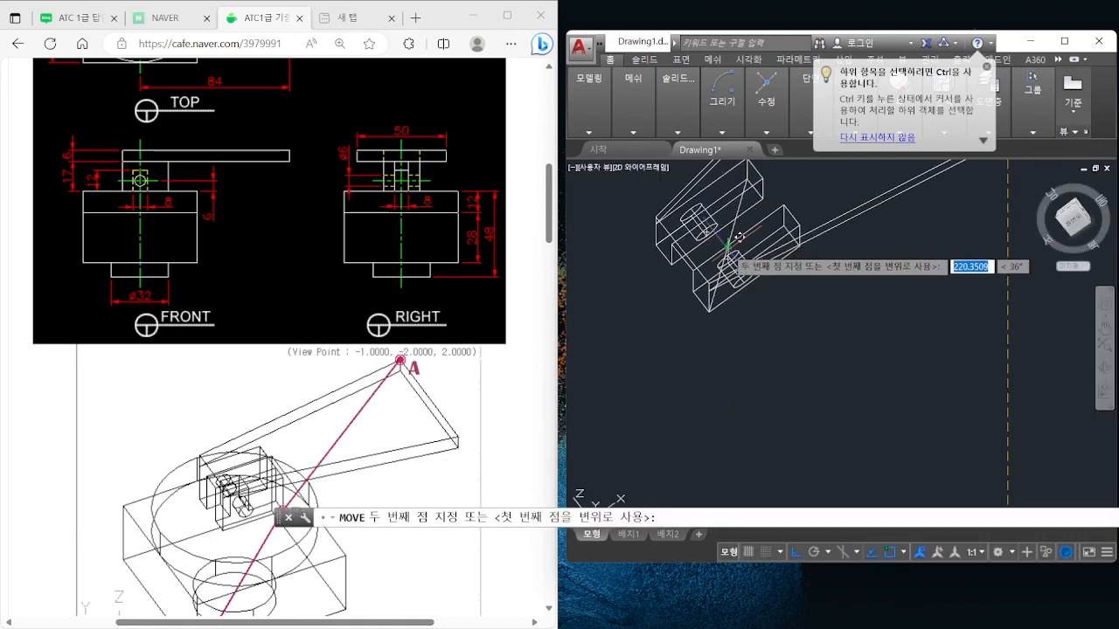
key("Escape")
Erase the diagonal helper line under the lugs
left_click(737, 223)
type("e")
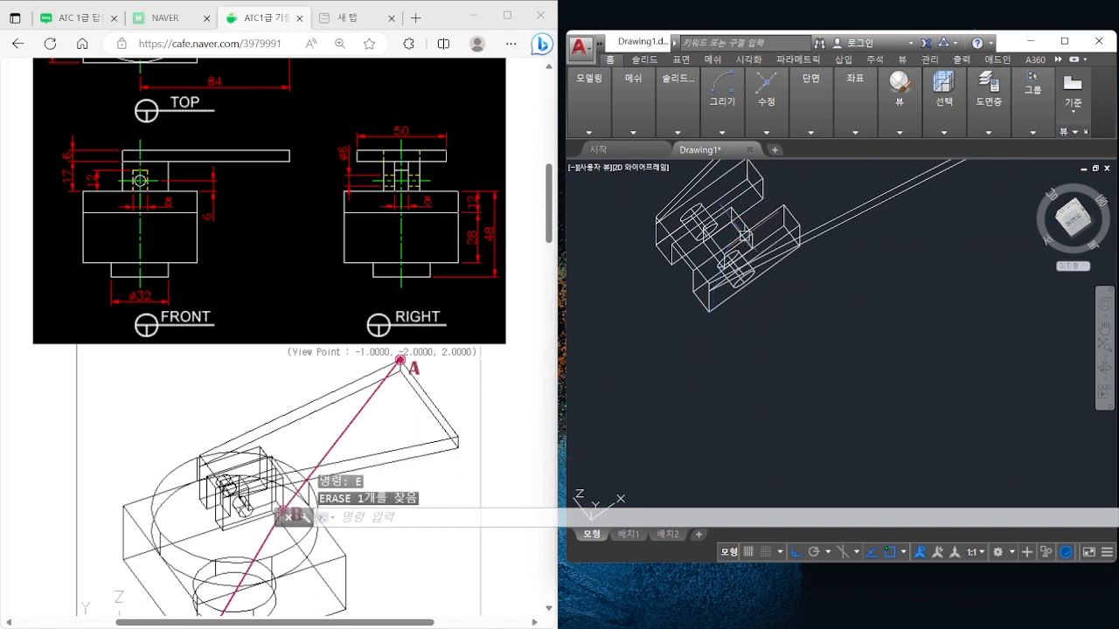
key("Escape")
Union the tapered arm, the lugs and the small block into one solid, and erase the leftover helper line
scroll(757, 269, "down", 2)
middle_click_drag(757, 269, 758, 299)
type("uni")
key("space")
left_click(802, 323)
left_click(710, 247)
key("space")
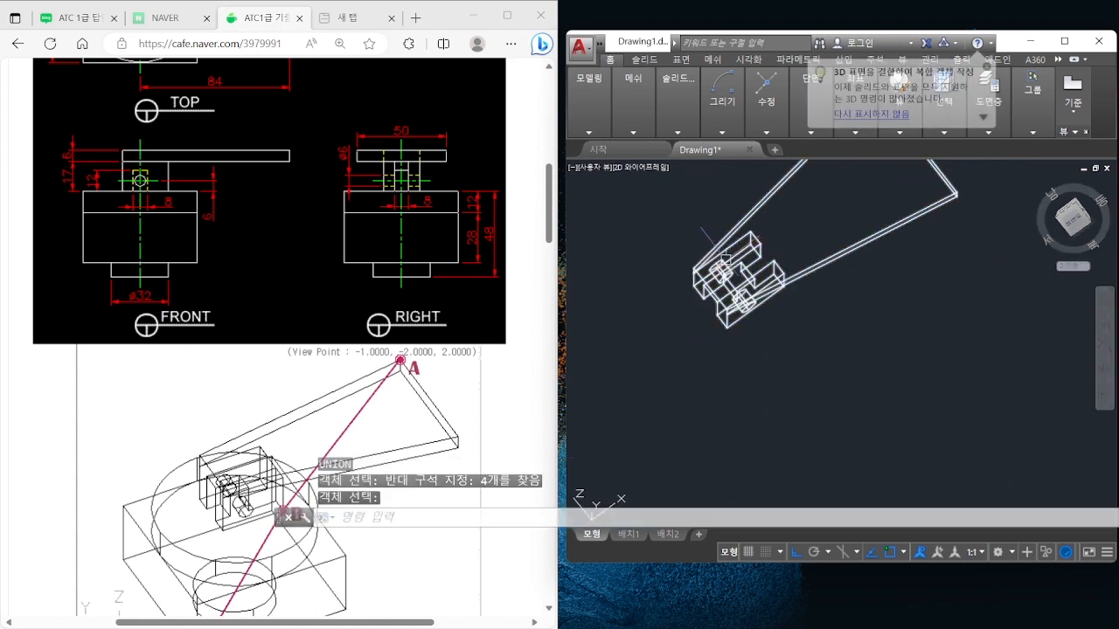
left_click(709, 254)
key("Escape")
Move the joined arm solid along the Y axis, clear of the base on its far side
left_click(600, 169)
left_click(638, 203)
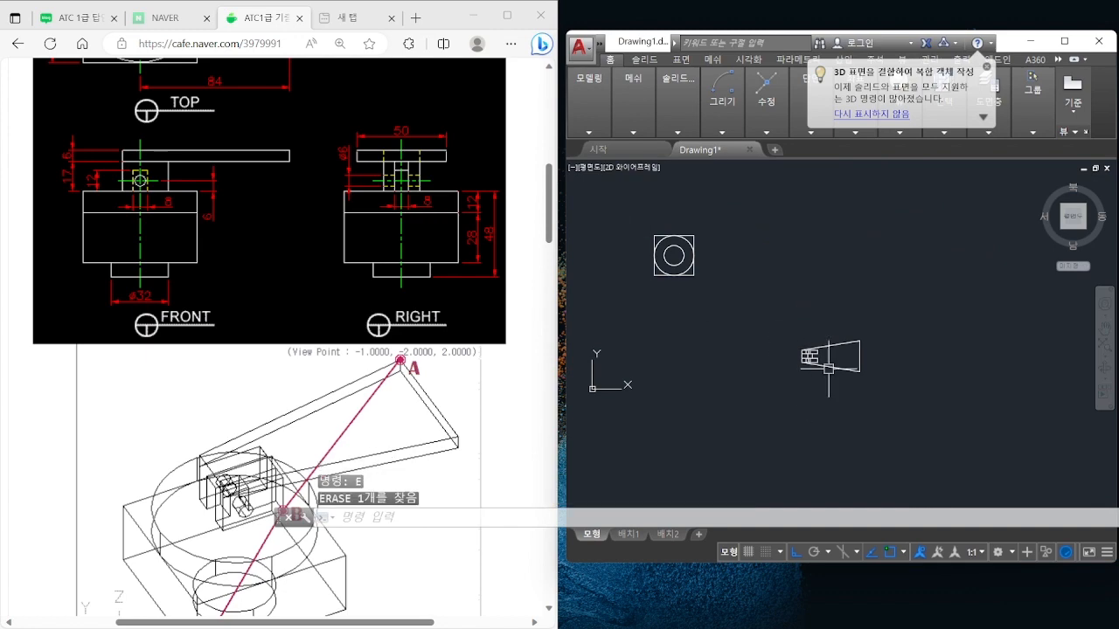
type("m")
key("space")
left_click(802, 358)
key("space")
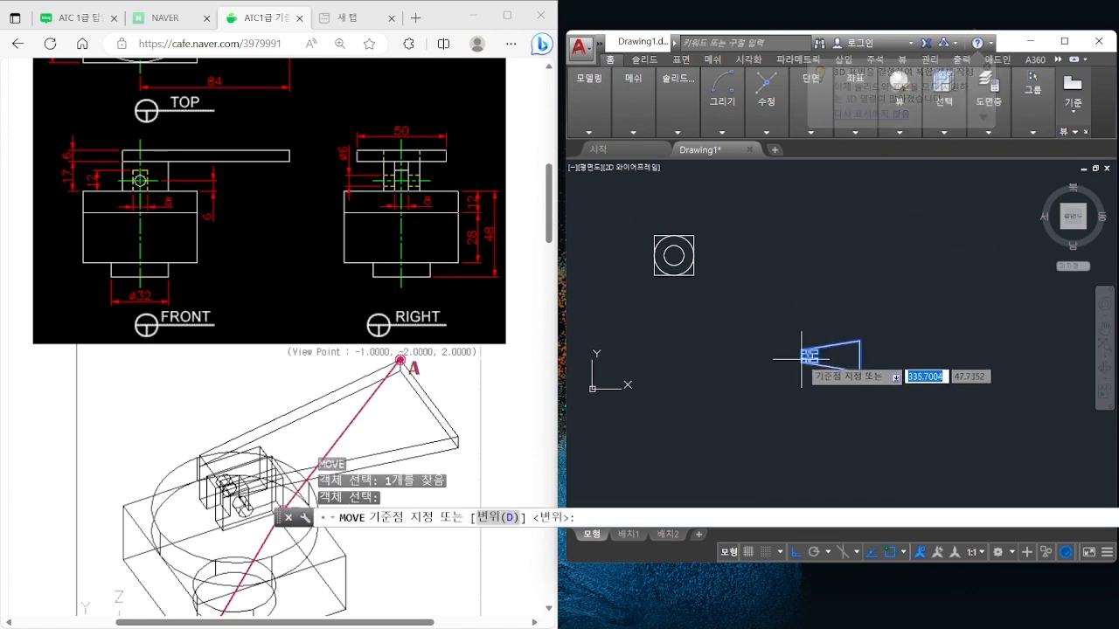
middle_click_drag(802, 359, 841, 292, "shift")
left_click(807, 379)
scroll(695, 278, "down", 5)
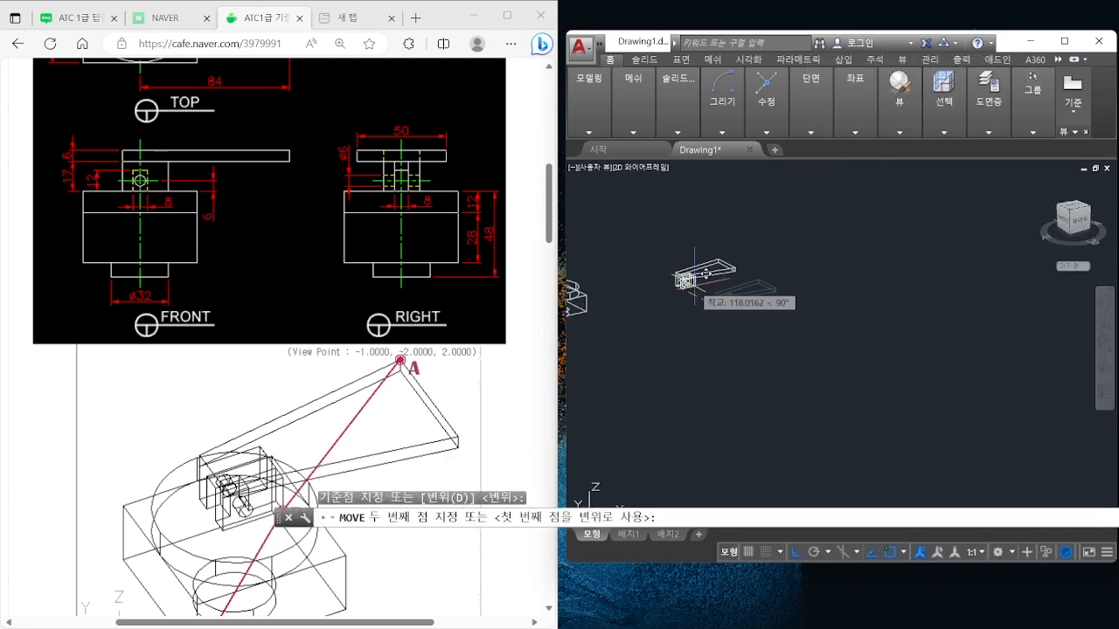
mouse_move(575, 300)
middle_mouse_down()
mouse_move(735, 371)
mouse_move(708, 391)
middle_mouse_up()
scroll(719, 355, "up", 5)
left_click(747, 317)
key("Escape")
scroll(242, 216, "up", 3)
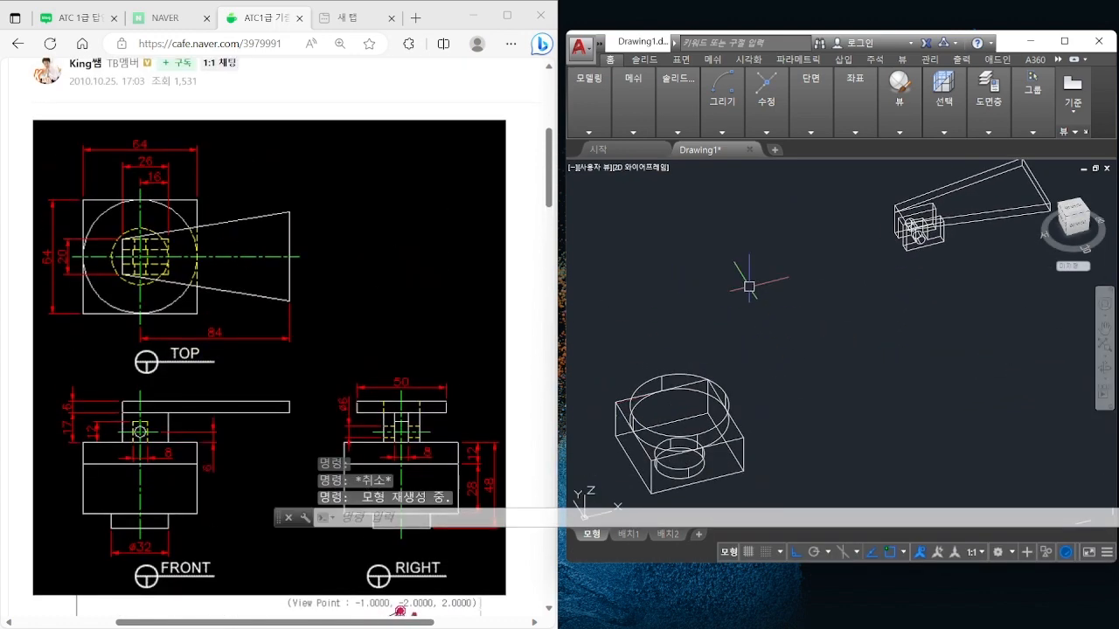
Draw a centre line in the Y direction across the cylinder's top face between opposite quadrants
left_click(596, 168)
left_click(627, 202)
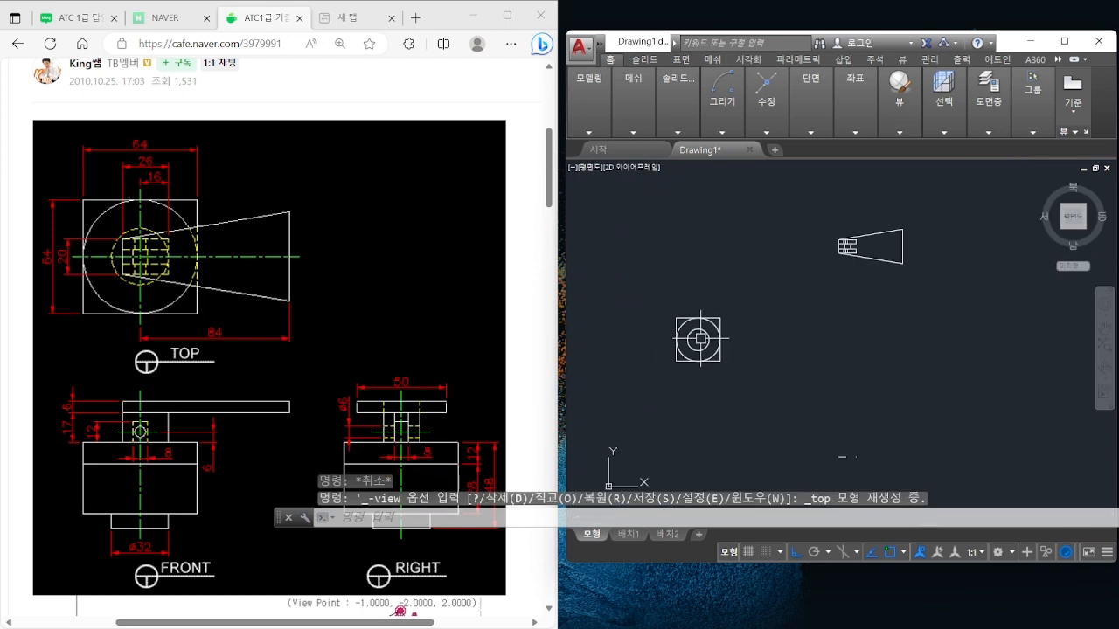
type("l")
key("Return")
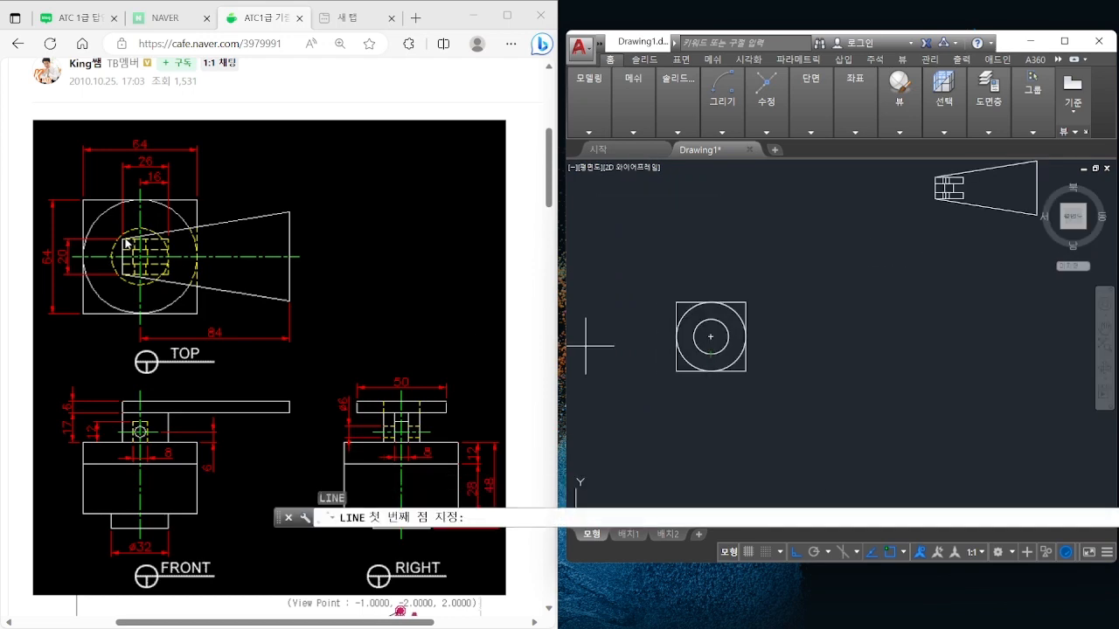
middle_click_drag(586, 346, 726, 385, "shift")
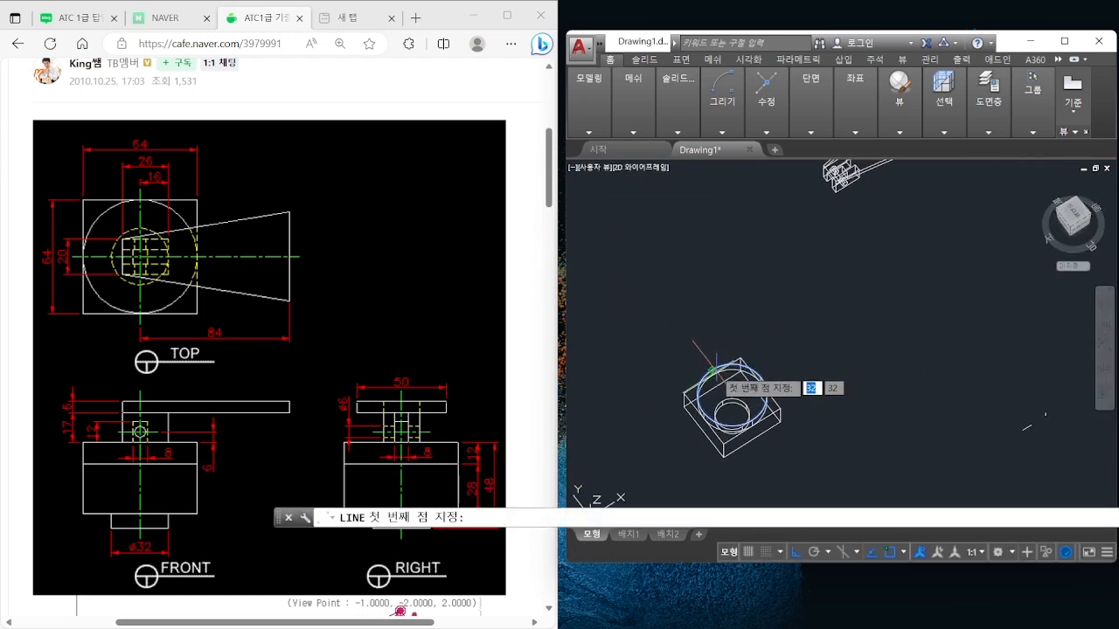
left_click(715, 368)
key("Escape")
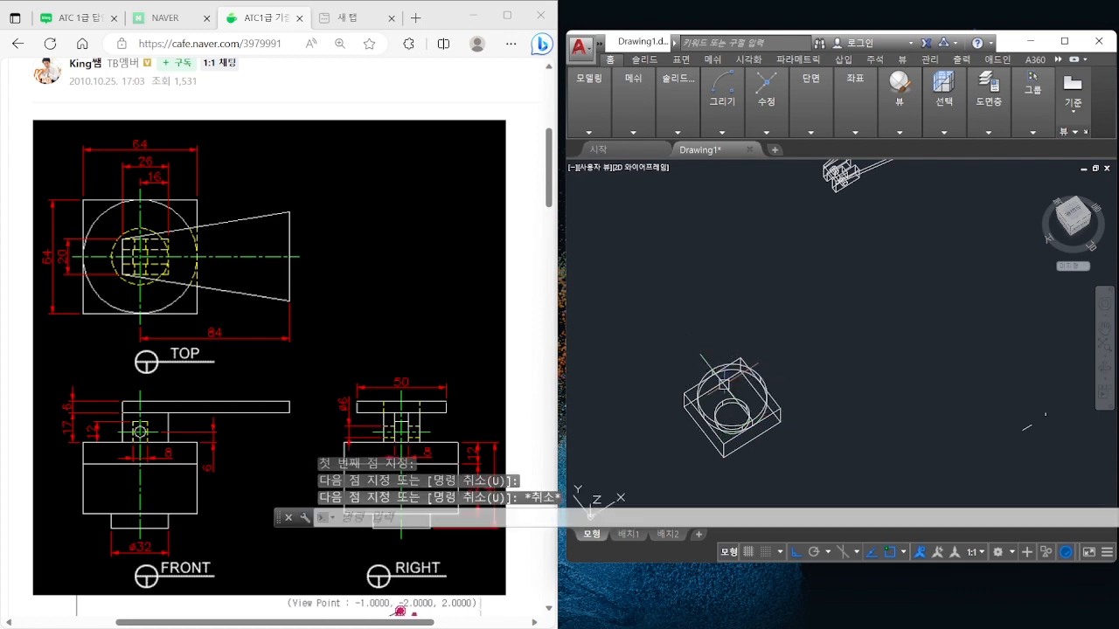
key("Escape")
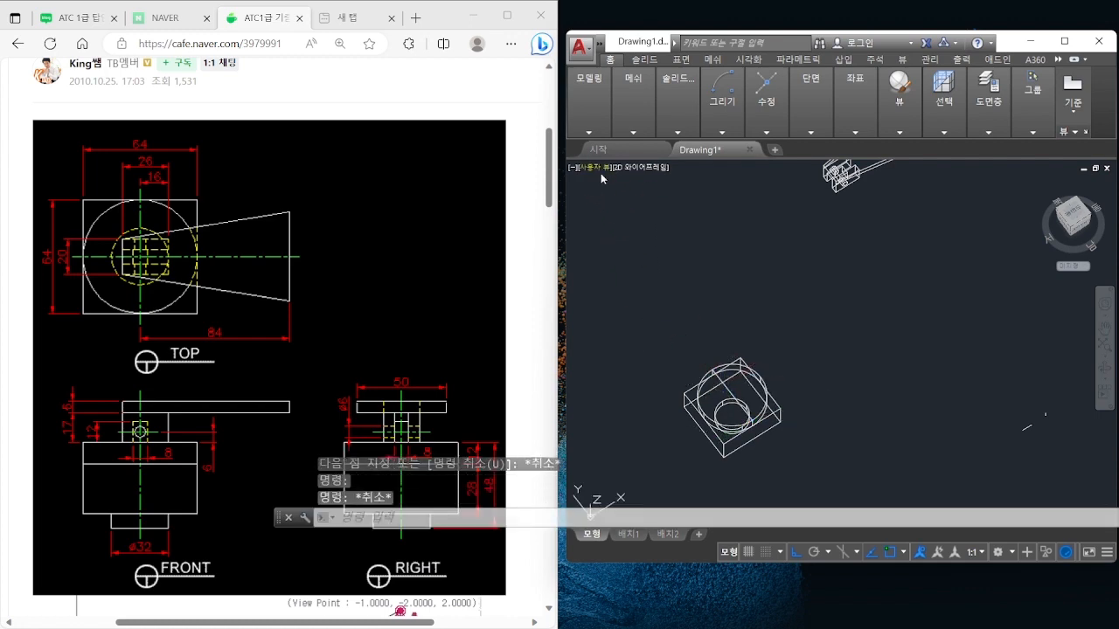
Offset the cylinder's Y-direction centre line by 10 towards negative X
left_click(601, 173)
left_click(651, 205)
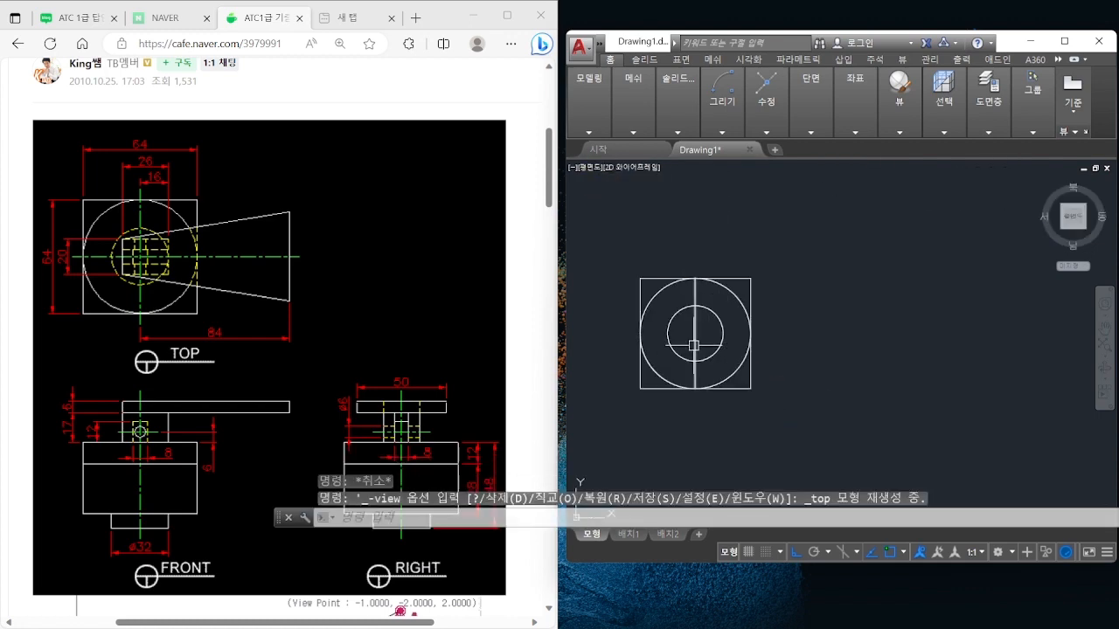
type("o")
key("Return")
key("Return")
left_click(695, 351)
left_click(662, 339)
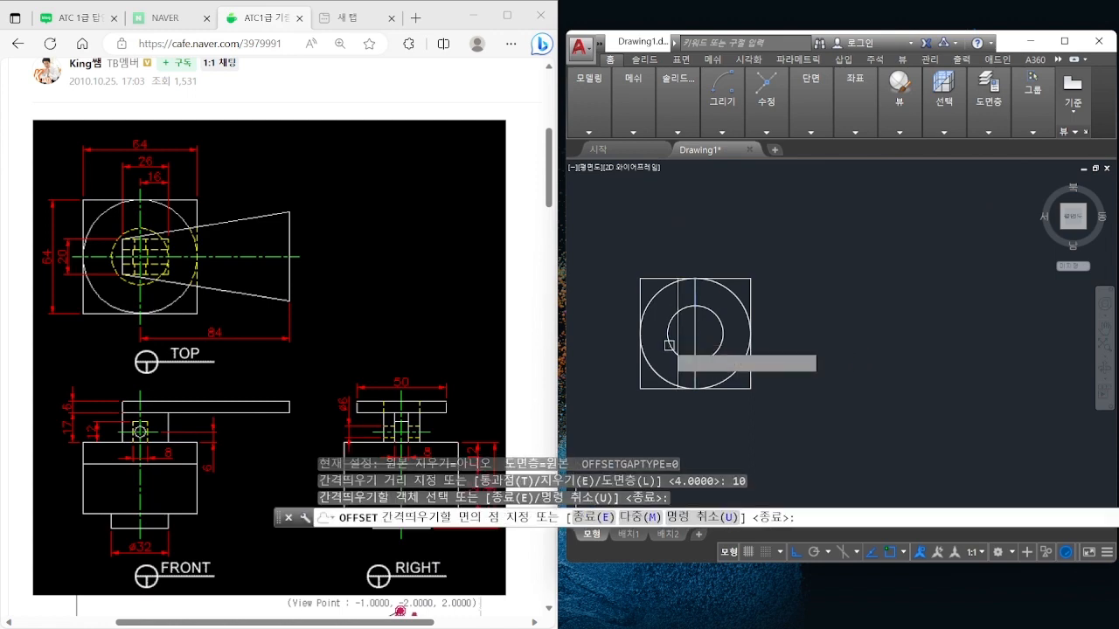
key("Escape")
Draw a horizontal centre line across the large circle from quadrant to quadrant in the top view
type("l")
key("Return")
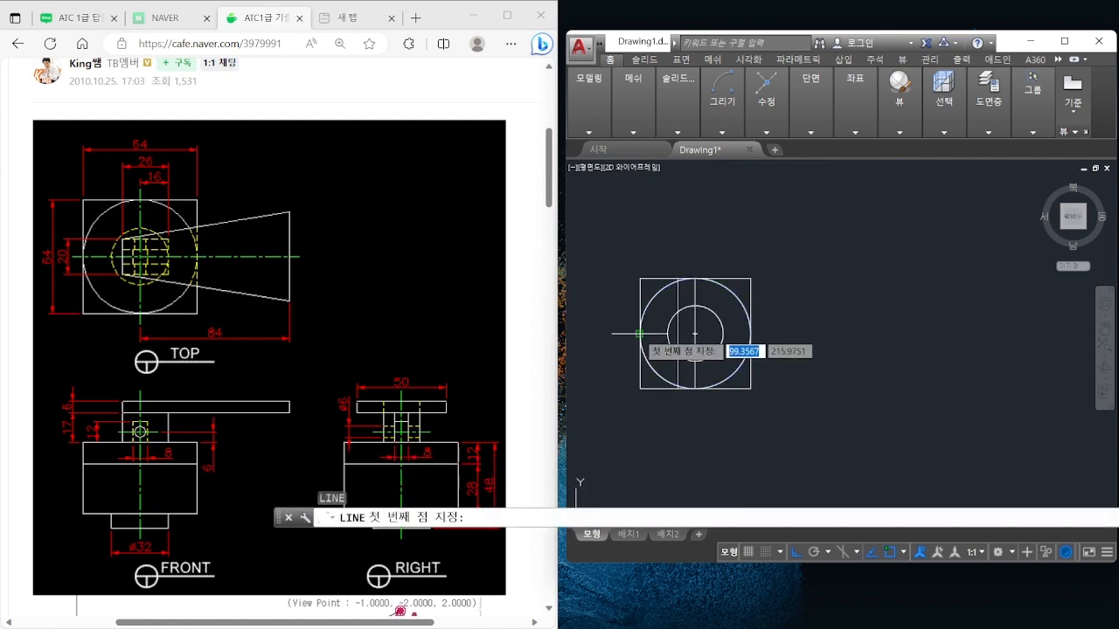
left_click(640, 333)
left_click(750, 333)
key("Return")
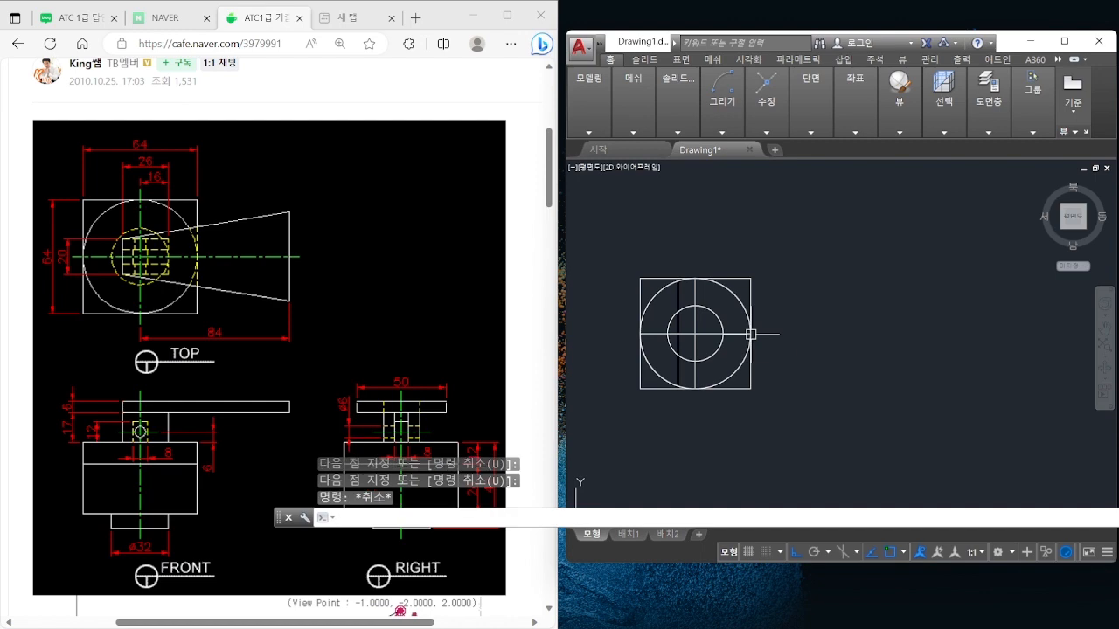
Offset the horizontal centre line upward by 10 in the top view
type("o")
key("Return")
key("Escape")
key("Return")
type("10")
key("Return")
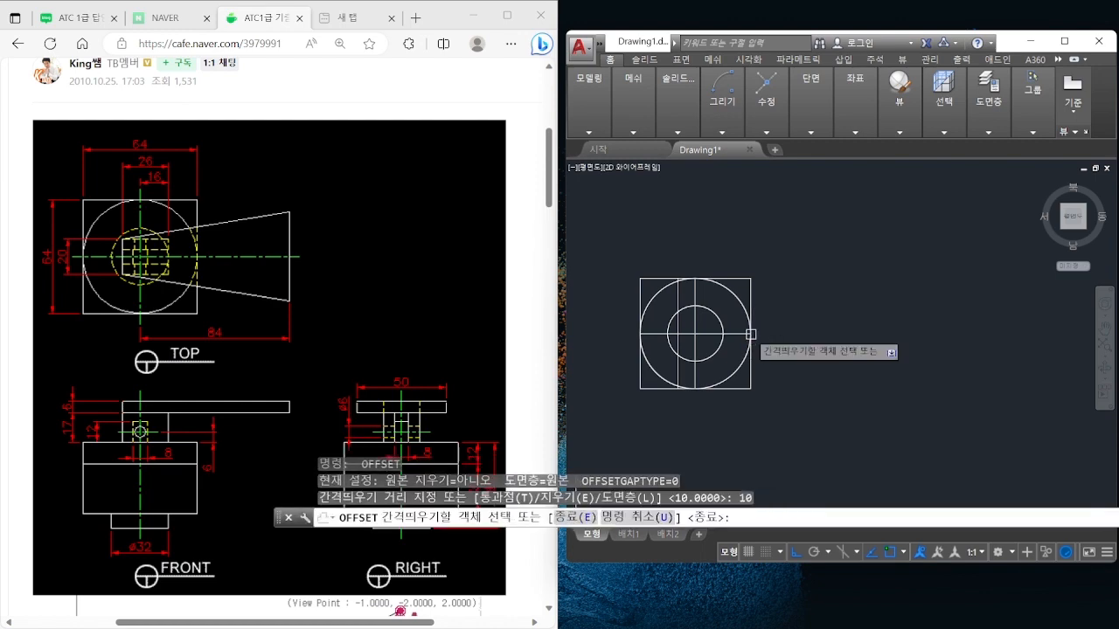
left_click(727, 333)
left_click(675, 319)
key("Escape")
scroll(675, 320, "up", 4)
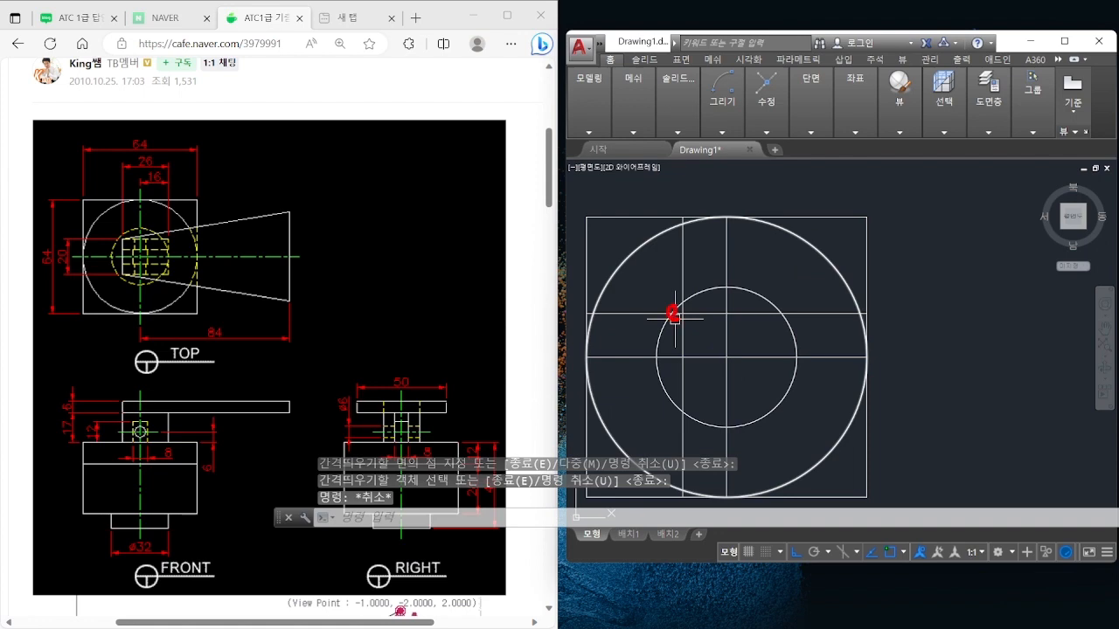
left_click(724, 319)
left_click(682, 327)
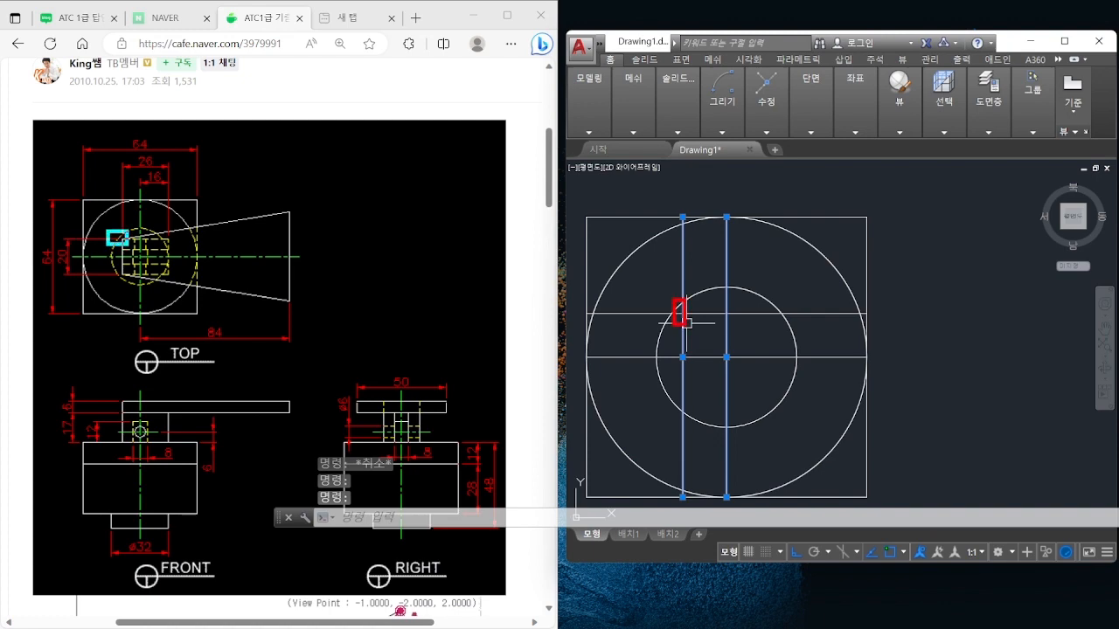
scroll(846, 348, "down", 2)
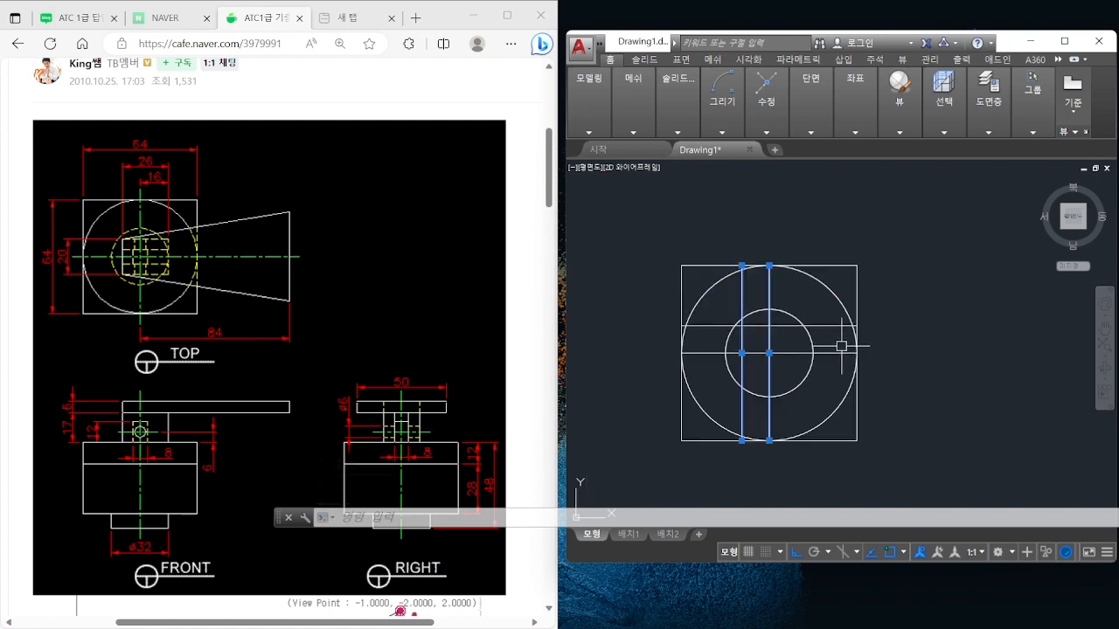
key("Escape")
Move the joined arm solid closer to the base, clear of the cylinder's top face
scroll(731, 325, "down", 4)
type("m")
key("space")
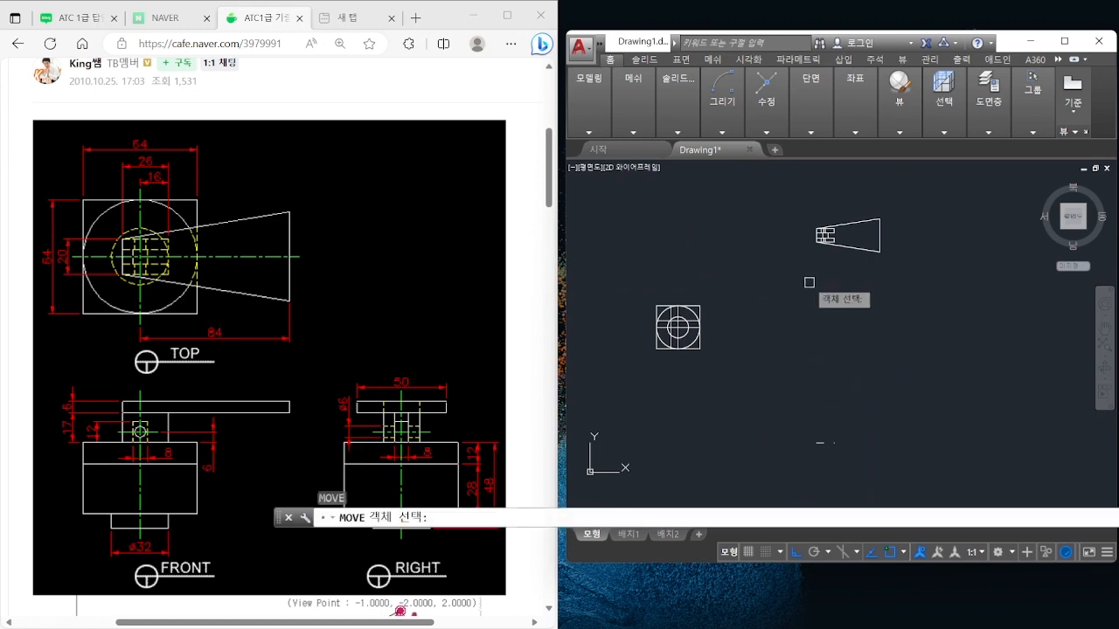
middle_click_drag(845, 285, 870, 229, "shift")
scroll(775, 252, "up", 5)
left_click(779, 289)
key("space")
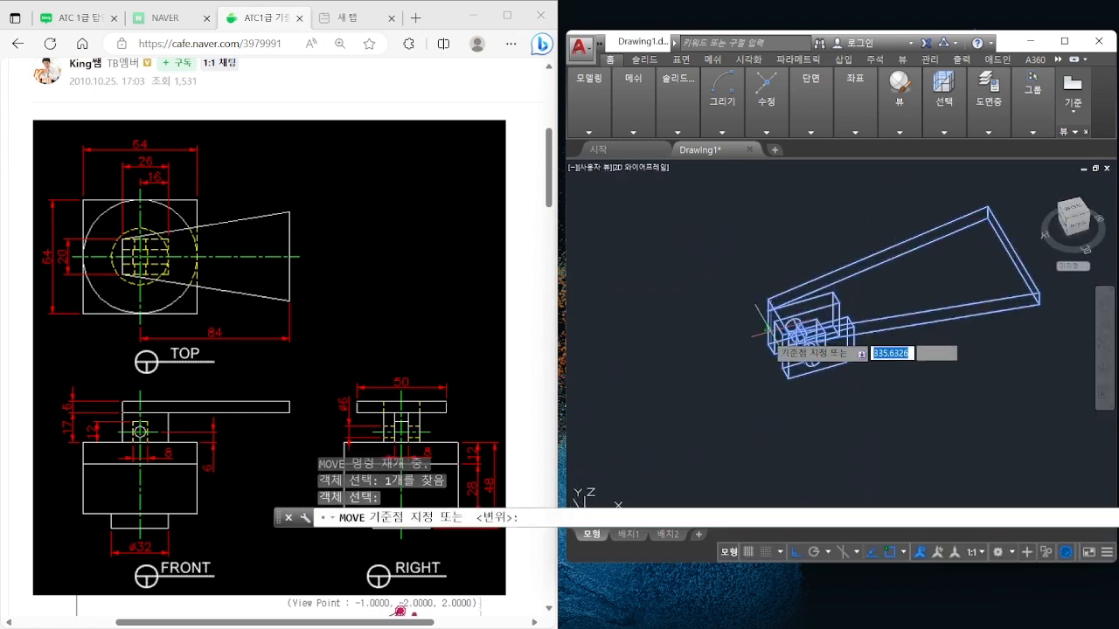
left_click(865, 348)
scroll(925, 286, "down", 5)
scroll(873, 344, "up", 8)
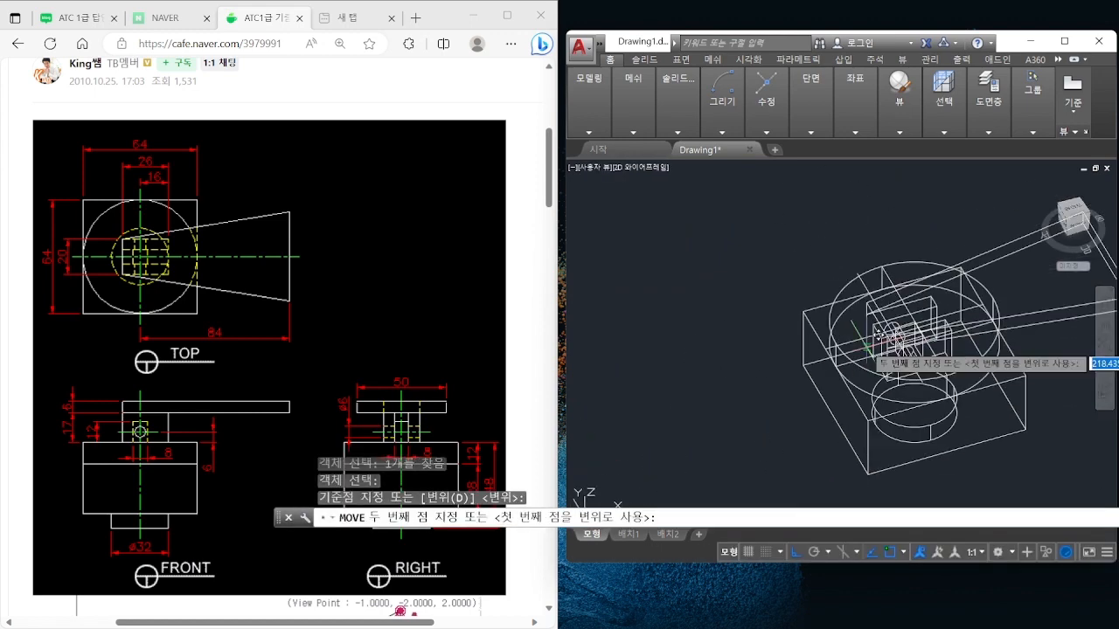
scroll(909, 324, "down", 3)
middle_click_drag(944, 312, 951, 257, "shift")
scroll(949, 256, "down", 2)
left_click(821, 254)
key("Escape")
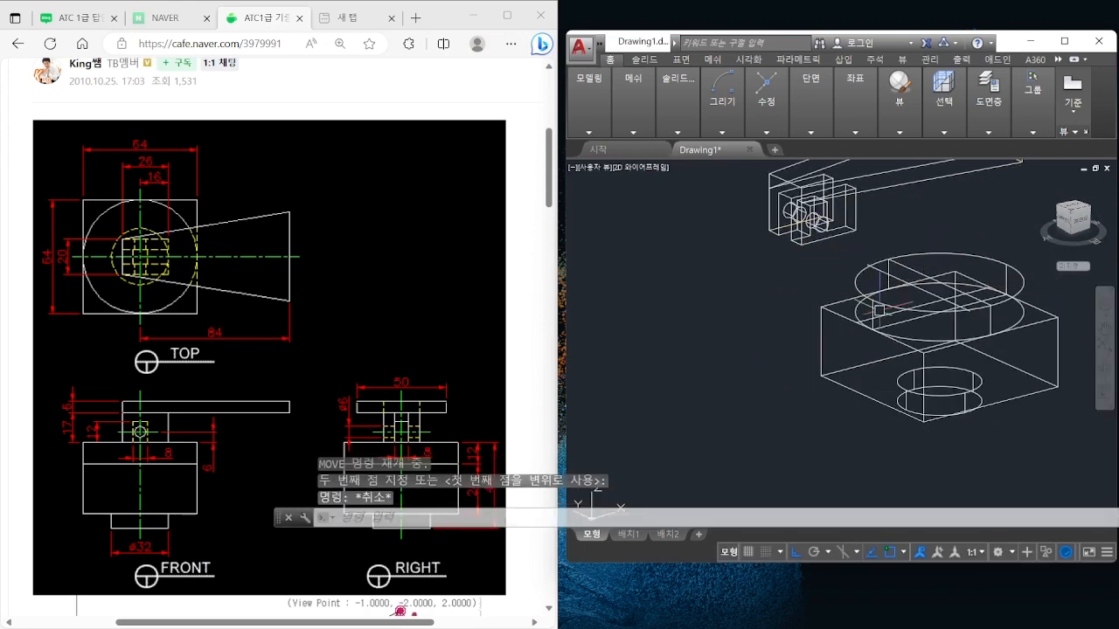
Erase the two X-direction construction lines lying below the cylinder's top face
left_click(881, 316)
type("e")
key("Escape")
left_click(886, 315)
type("e")
key("Escape")
Draw an X-direction centre line across the cylinder's top face between opposite quadrants
type("l")
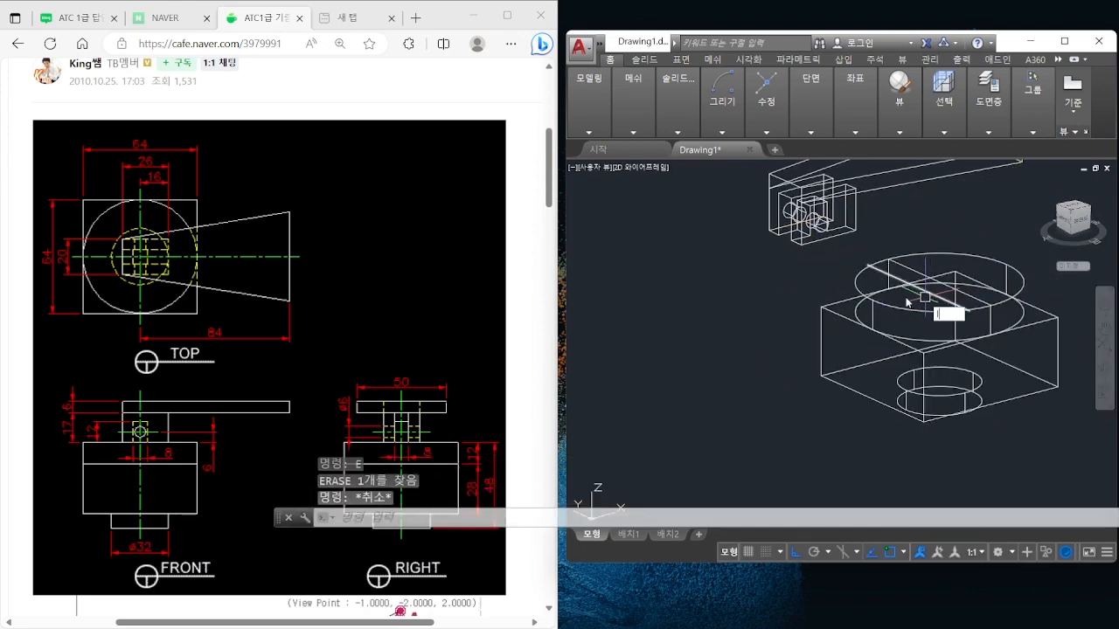
left_click(872, 299)
key("Escape")
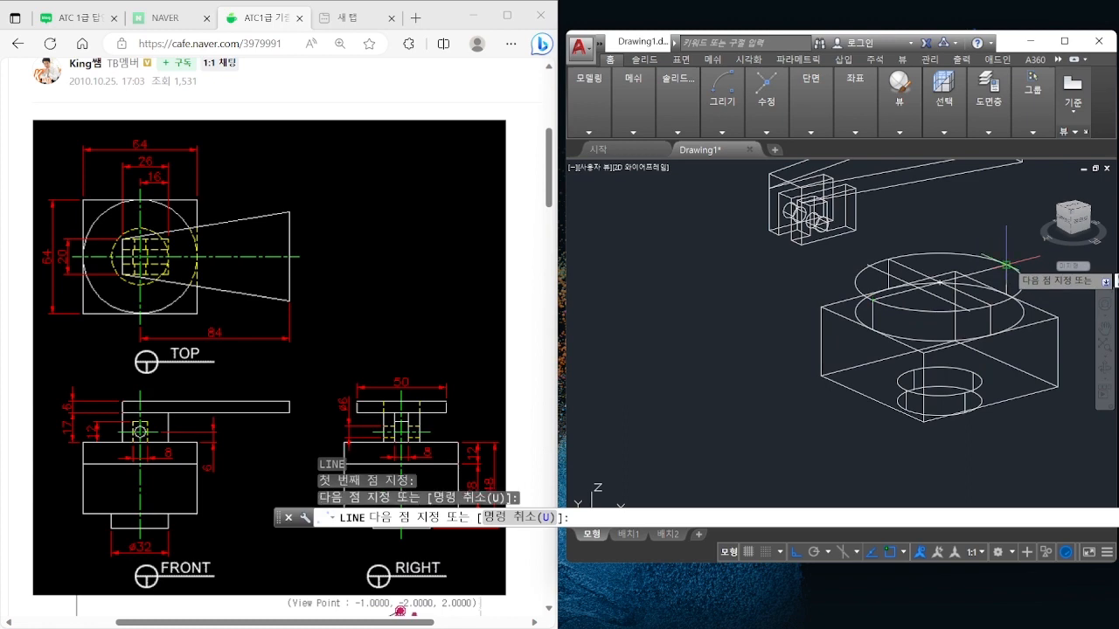
Offset the X-direction centre line on the cylinder's top face by 10 towards positive Y
left_click(602, 168)
left_click(647, 202)
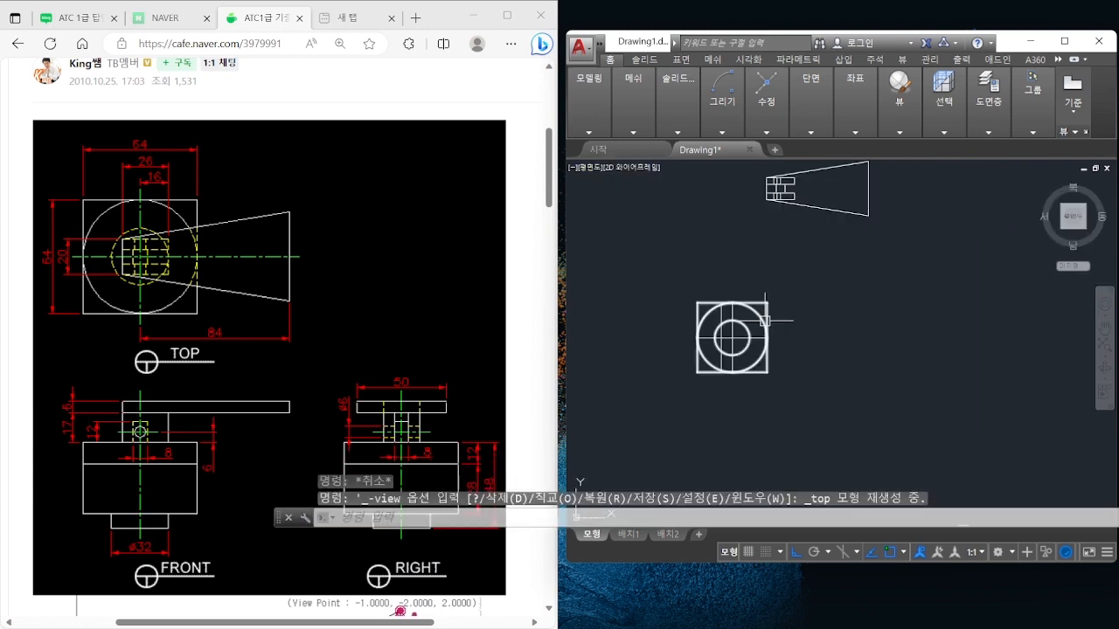
type("o")
key("space")
type("10")
key("Return")
scroll(762, 327, "up", 2)
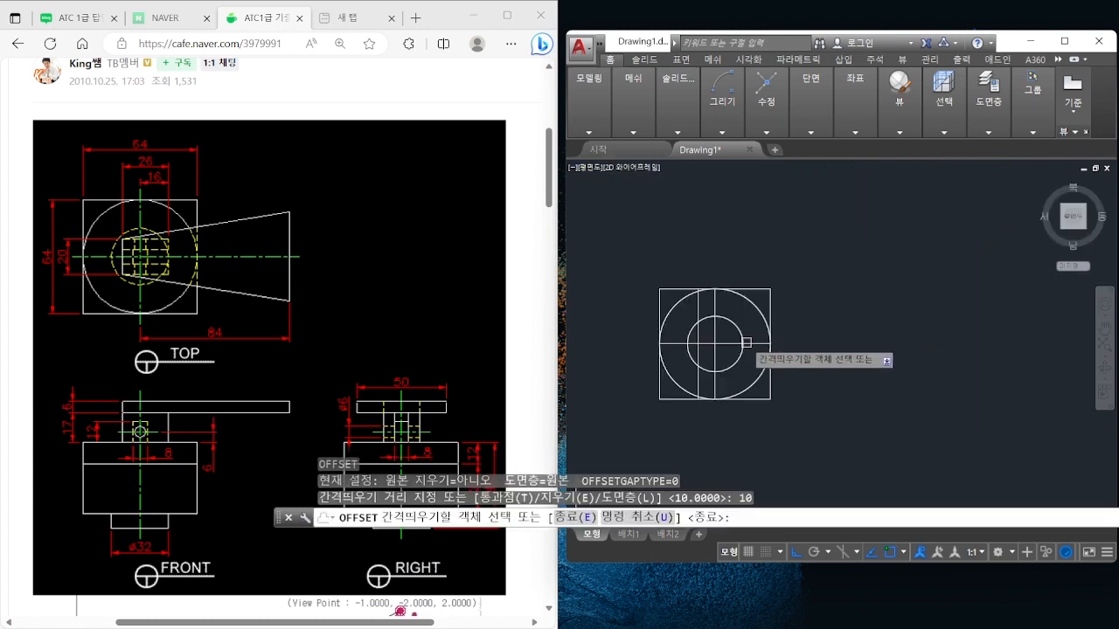
left_click(743, 344)
left_click(739, 324)
key("Escape")
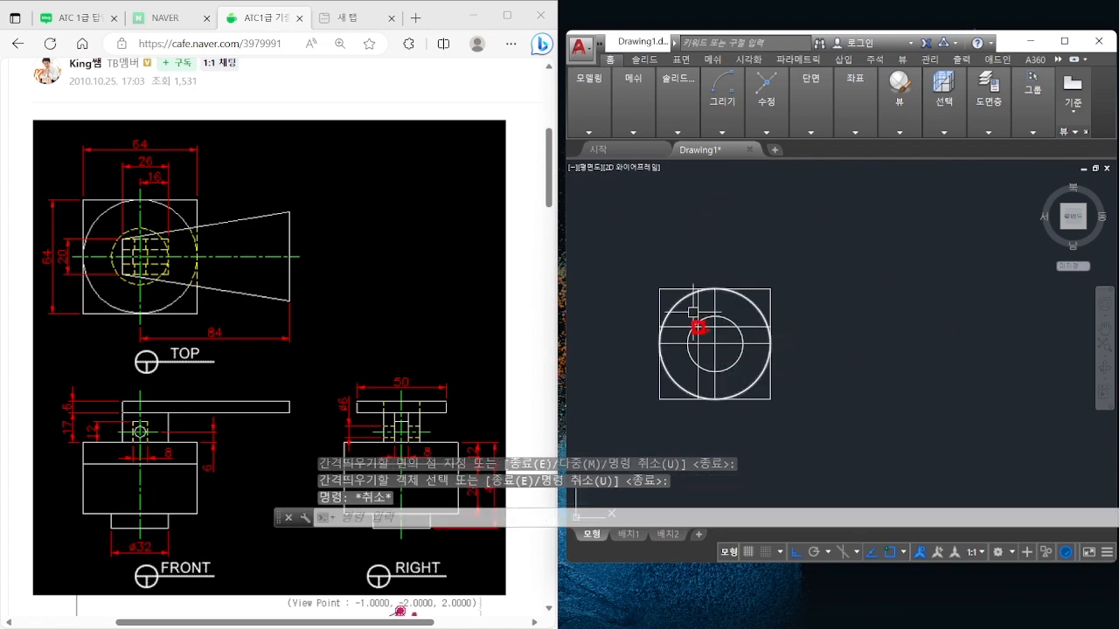
Move the arm solid by a bottom corner of its bracket onto the offset construction lines' intersection on the cylinder's top face
scroll(853, 344, "down", 4)
middle_click_drag(850, 341, 957, 281, "shift")
scroll(787, 373, "up", 4)
type("m")
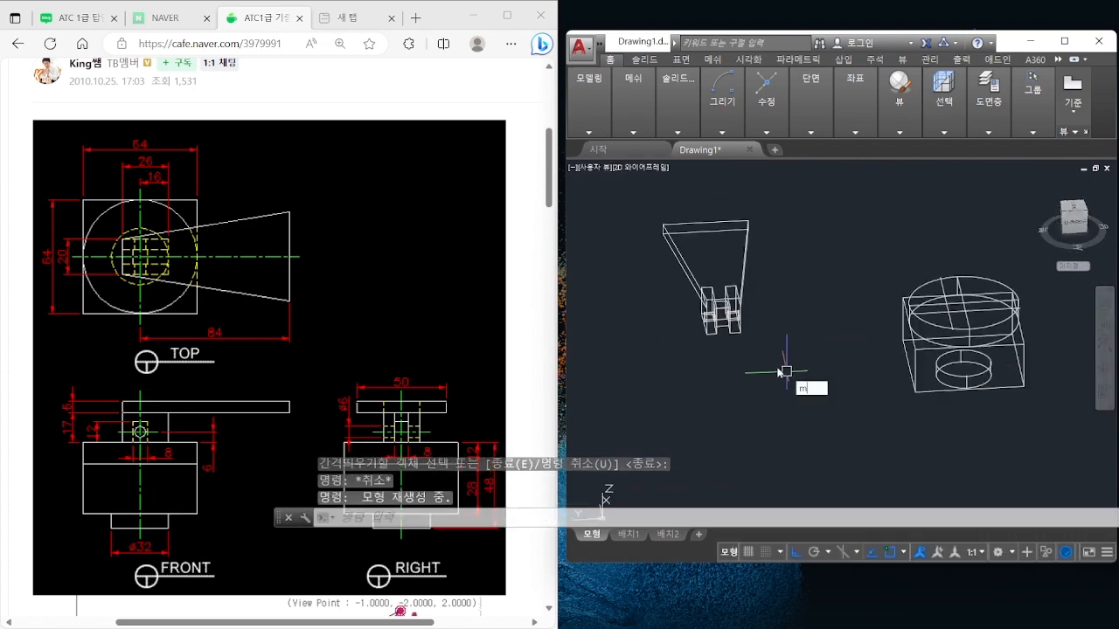
key("Return")
left_click(724, 275)
key("Return")
left_click(706, 332)
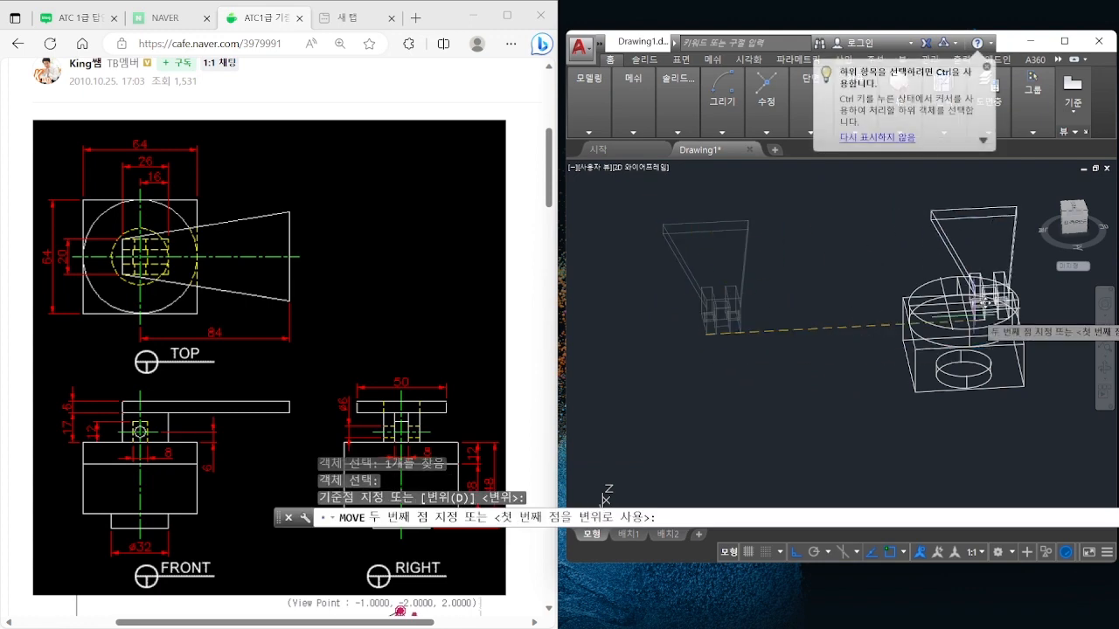
scroll(979, 302, "up", 6)
left_click(870, 286)
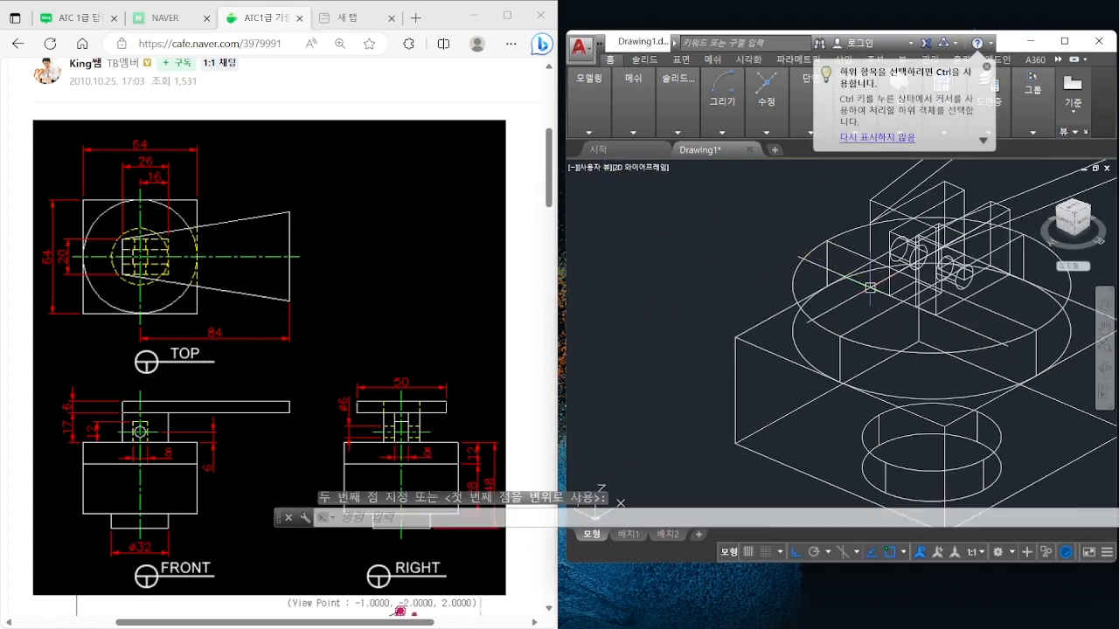
key("Escape")
Union the forked arm and the base into a single solid
scroll(874, 293, "down", 5)
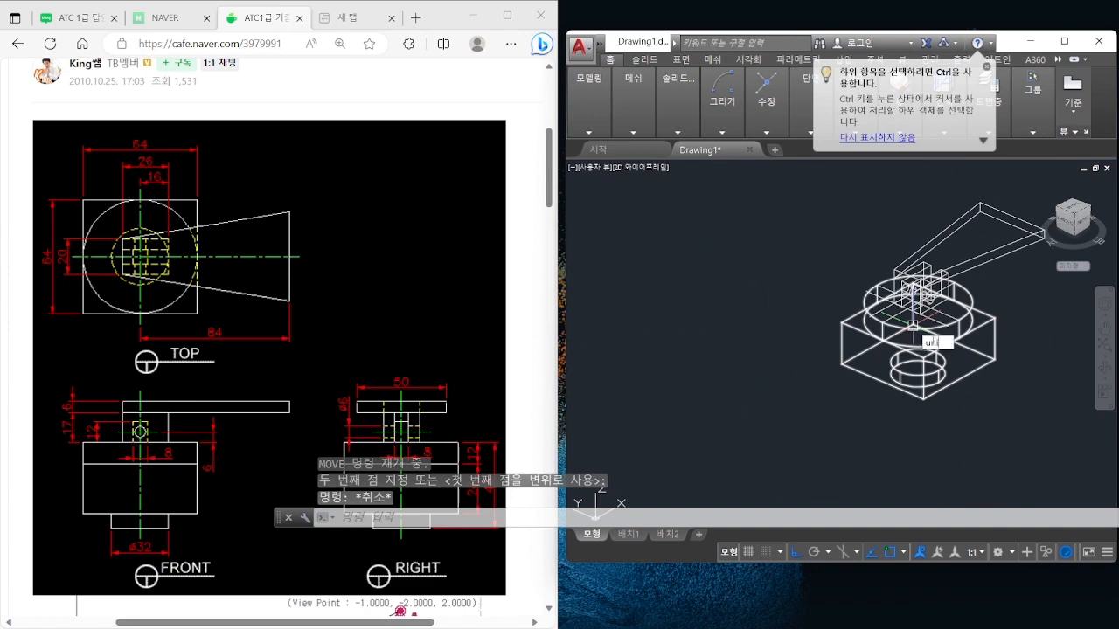
key("Return")
left_click(944, 336)
left_click(862, 258)
key("Return")
Move the united solid away from the construction lines
type("m")
key("Return")
left_click(940, 367)
key("Return")
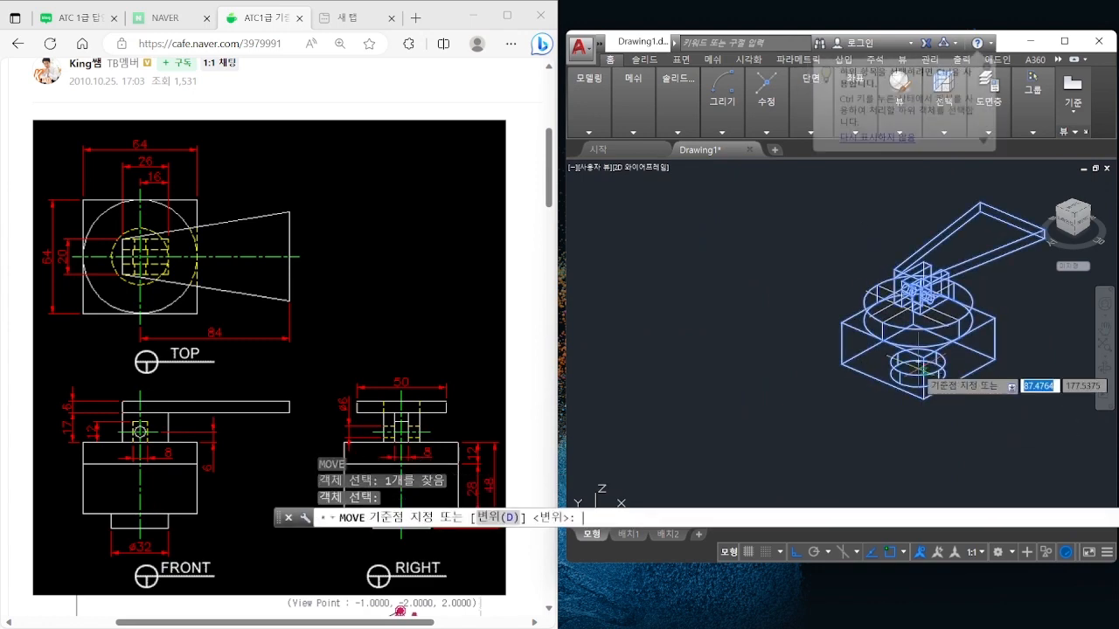
left_click(994, 359)
left_click(757, 257)
key("Return")
left_click(899, 257)
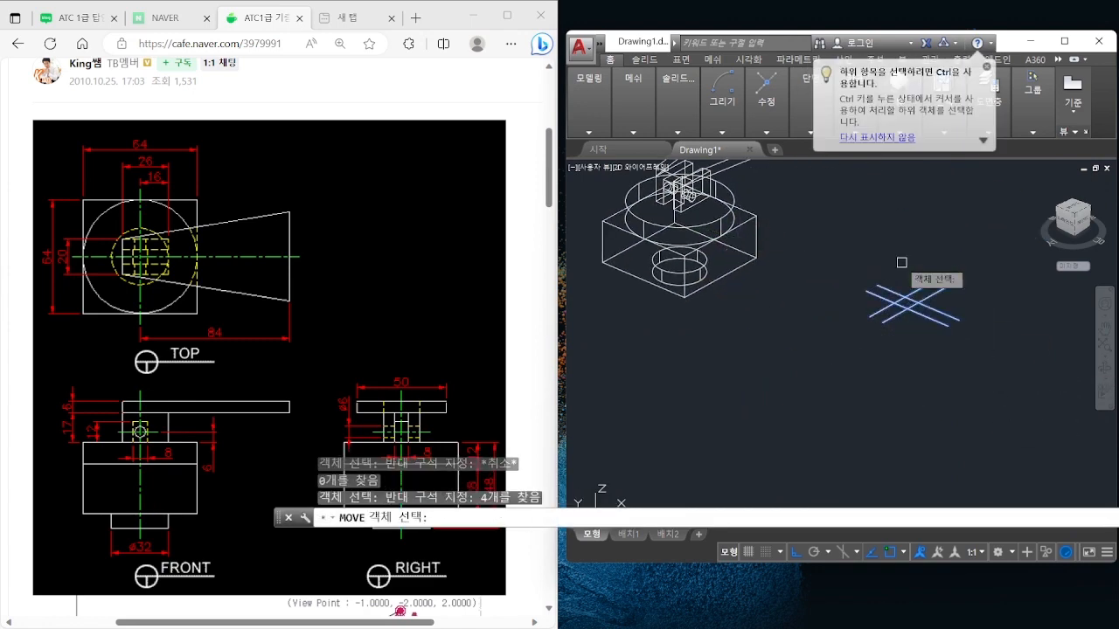
key("Return")
key("Escape")
left_click(943, 340)
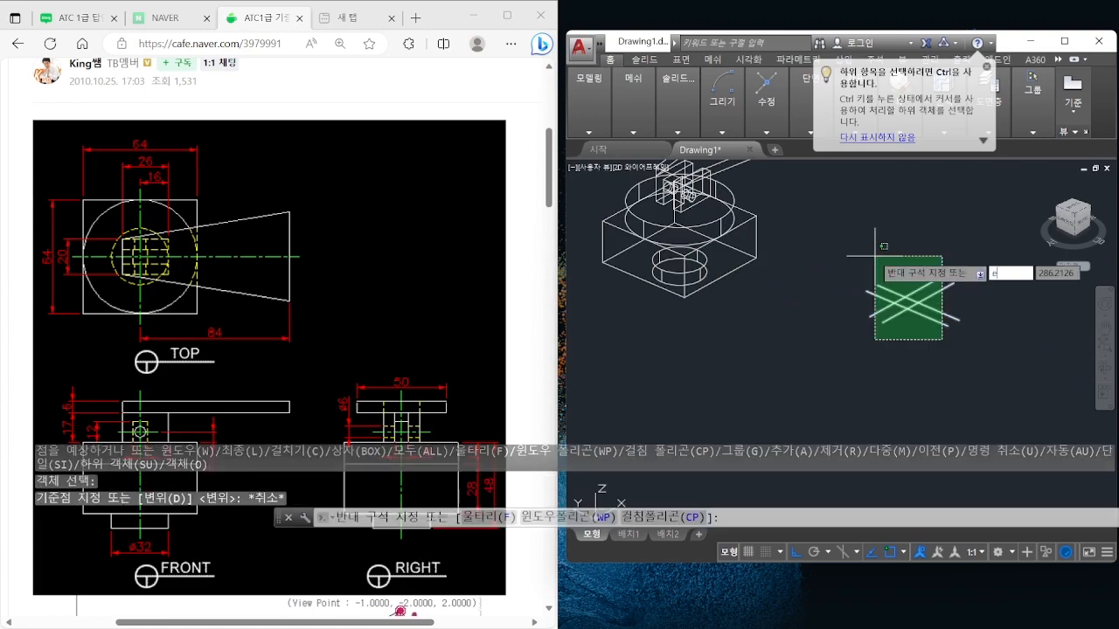
left_click(874, 254)
key("Escape")
key("Escape")
Erase the four construction lines left beside the solid
left_click(964, 347)
left_click(874, 262)
type("e")
key("Return")
key("Escape")
Set the model's viewpoint to -1,-2,2 to match the reference view with points A, B and C
mouse_move(683, 264)
middle_mouse_down()
mouse_move(718, 280)
mouse_move(754, 322)
middle_mouse_up()
middle_click_drag(792, 294, 770, 287, "shift")
scroll(298, 299, "down", 4)
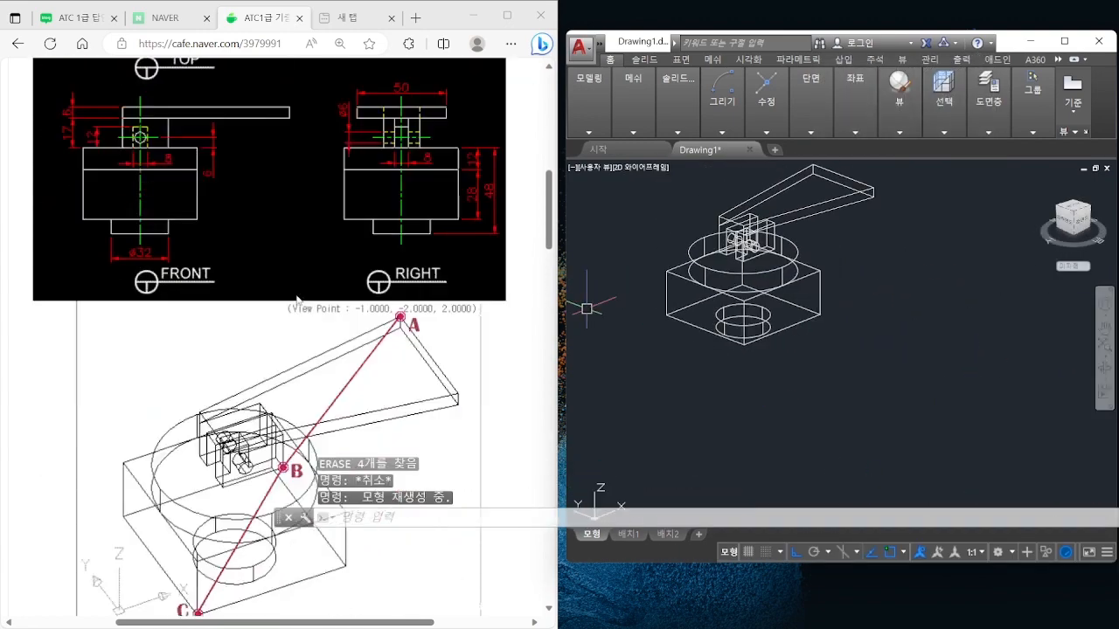
key("Escape")
key("Escape")
key("Return")
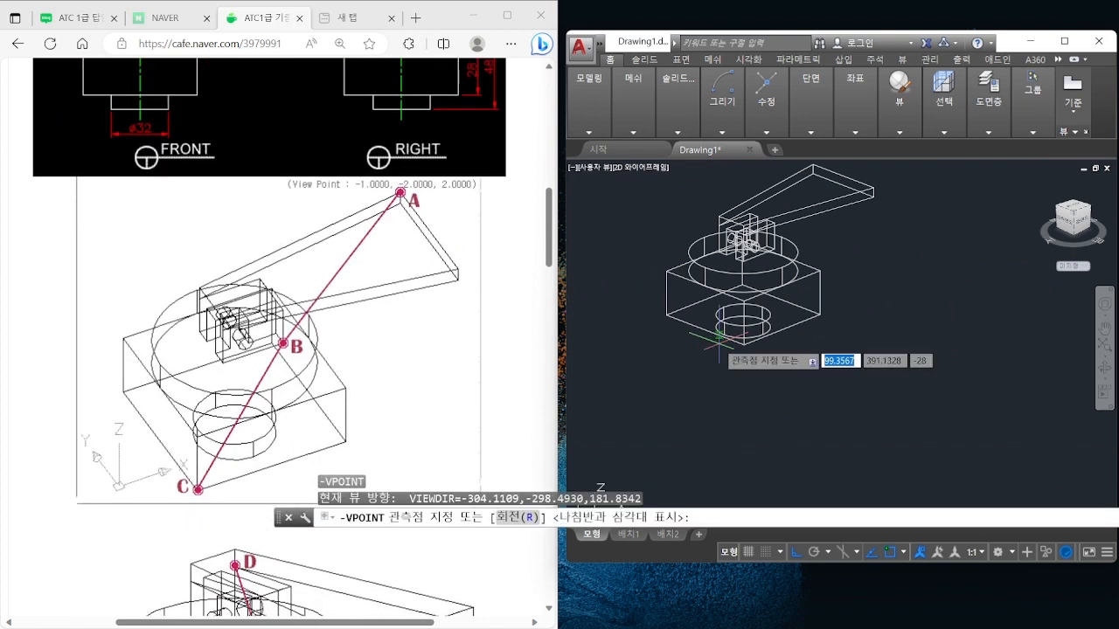
type("-1,-2,2")
key("Return")
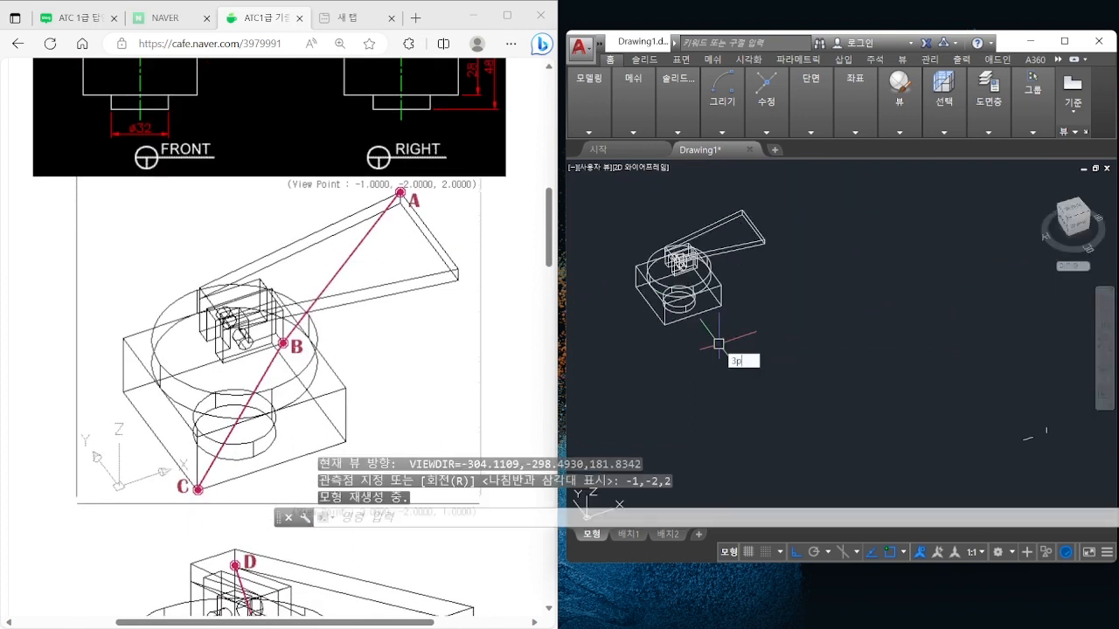
Erase the two stray objects lying away from the model
key("Return")
key("Escape")
left_click(1081, 464)
left_click(988, 398)
type("e")
key("Return")
key("Escape")
type("e")
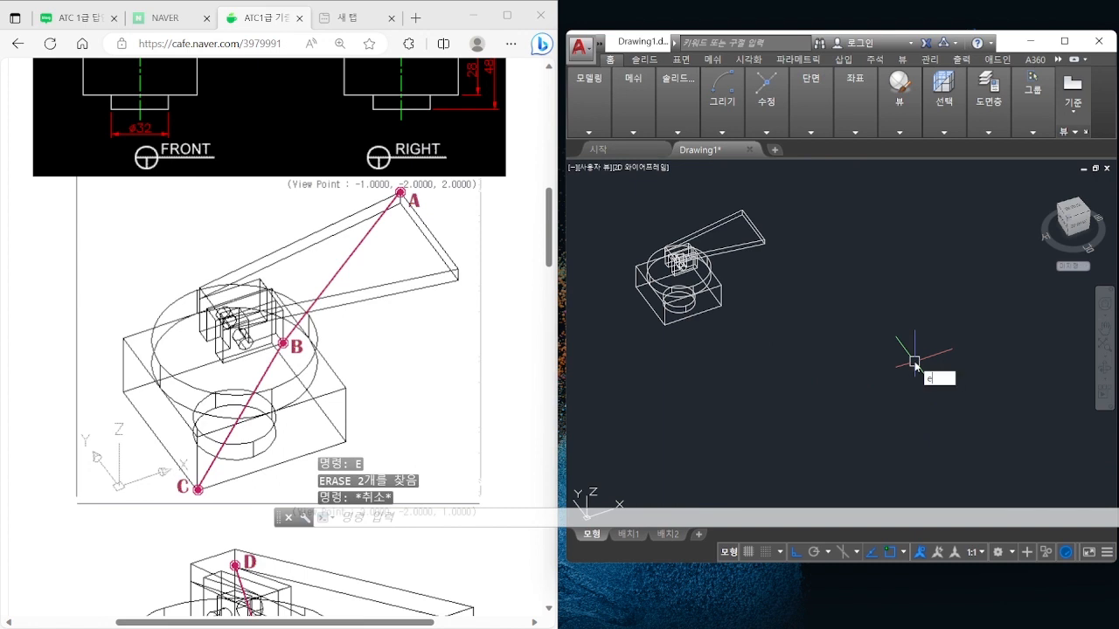
Draw a 3D polyline from A at the arm's far upper corner through B at the bracket's lower corner to C at the base's bottom corner
type("3dpoly")
key("Return")
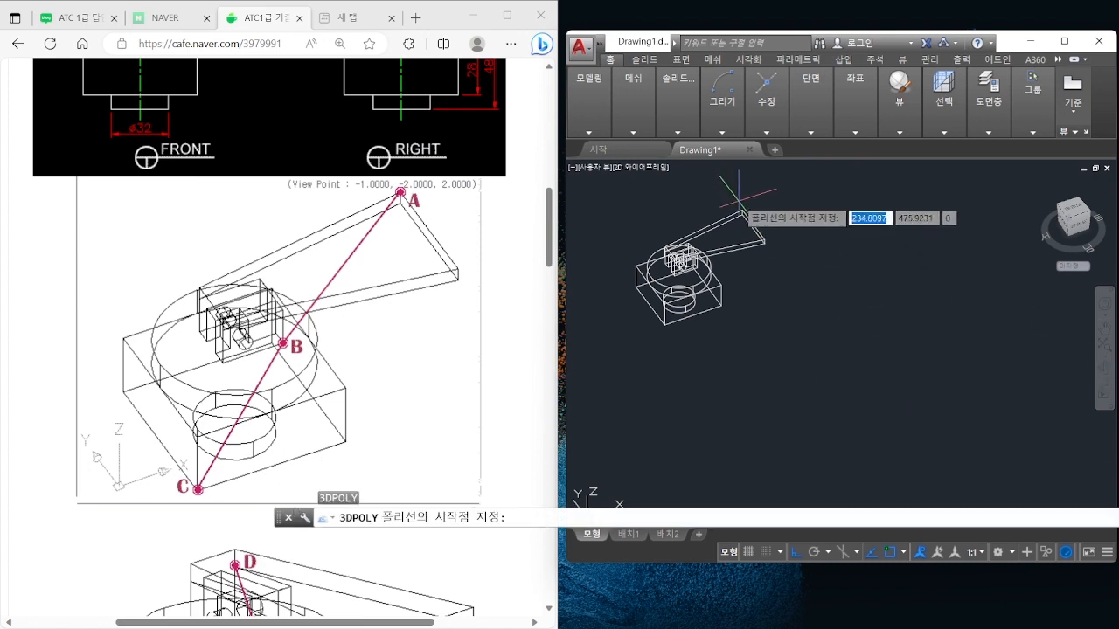
left_click(741, 210)
scroll(704, 262, "up", 4)
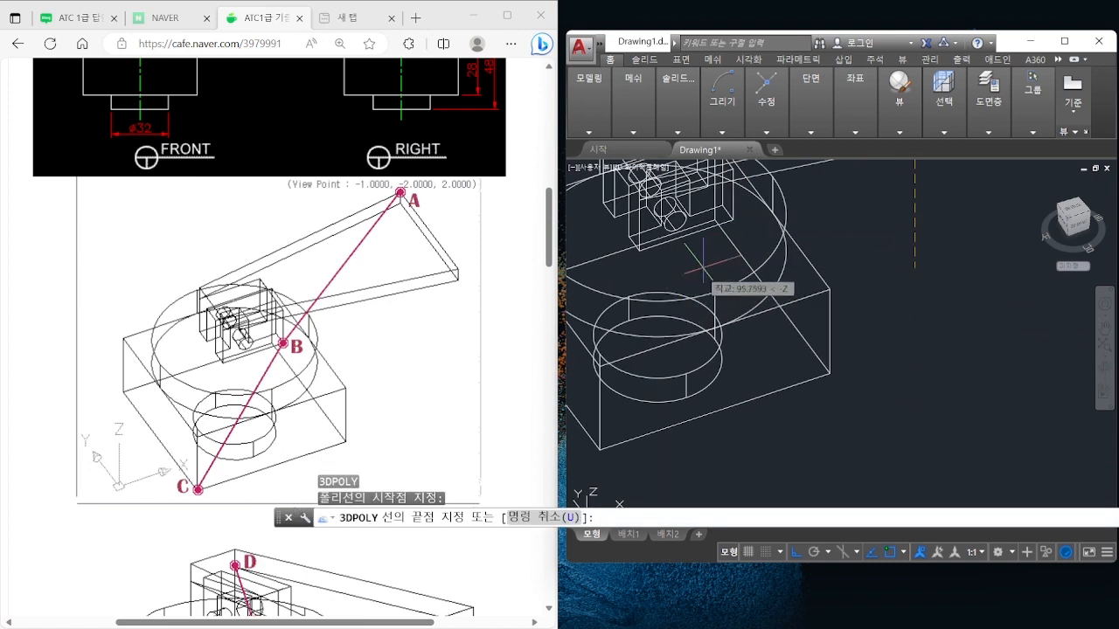
middle_click_drag(733, 218, 867, 206)
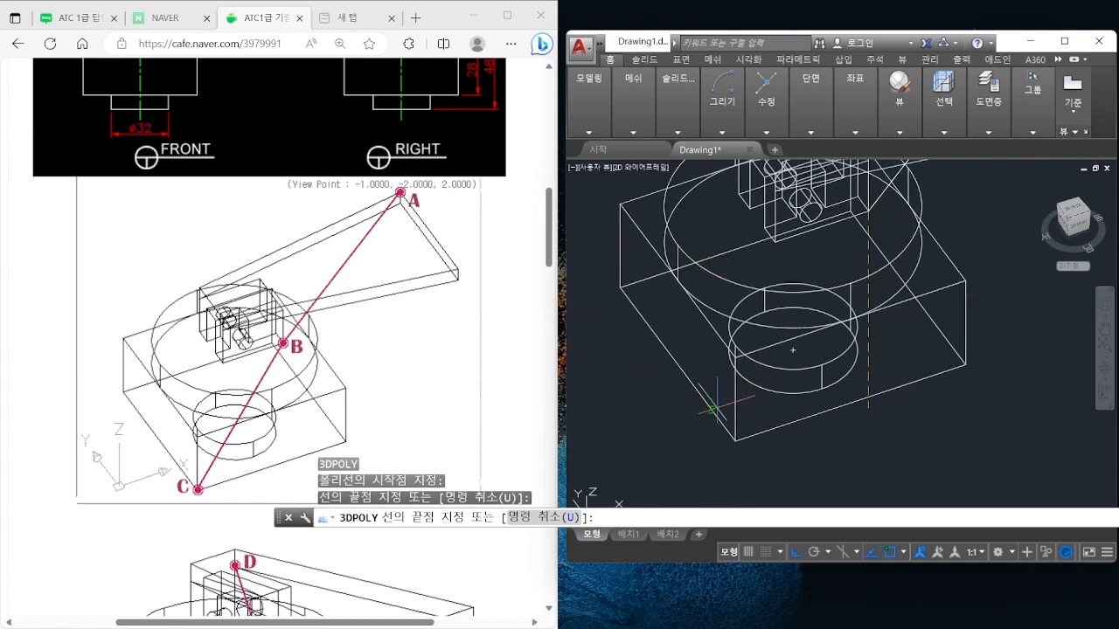
left_click(735, 442)
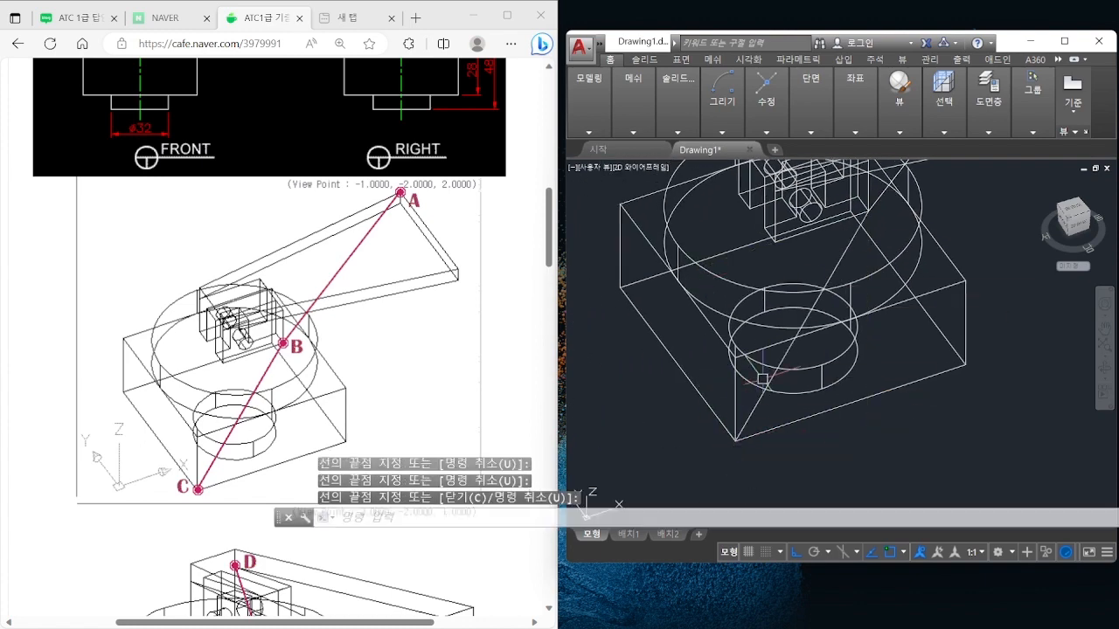
key("Escape")
Measure the length of the A-B-C polyline with Lengthen
type("len")
key("Return")
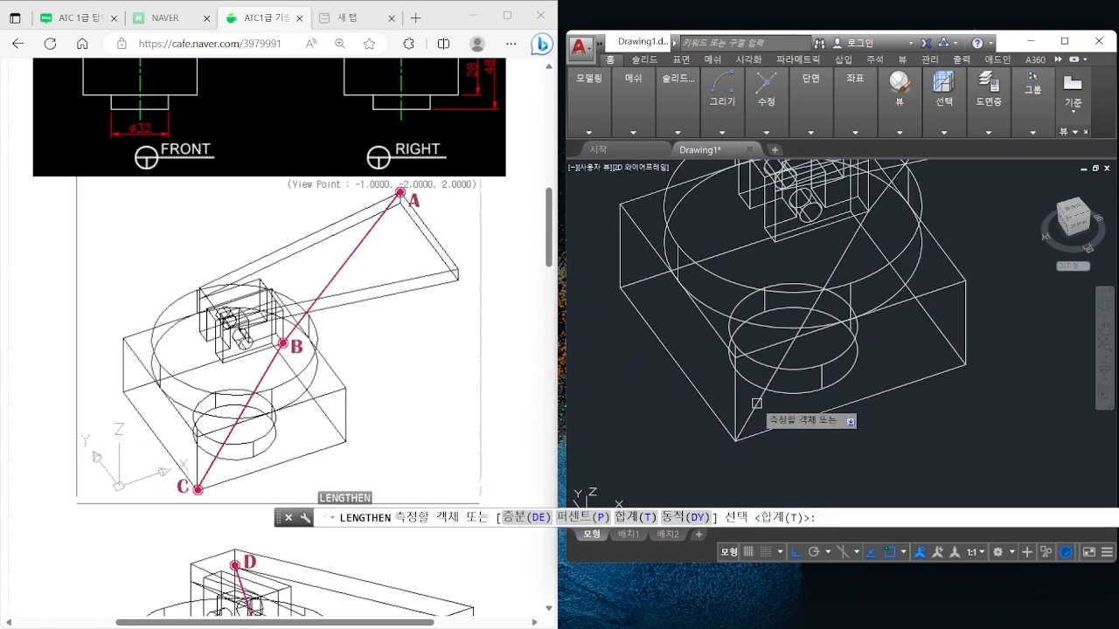
left_click(757, 401)
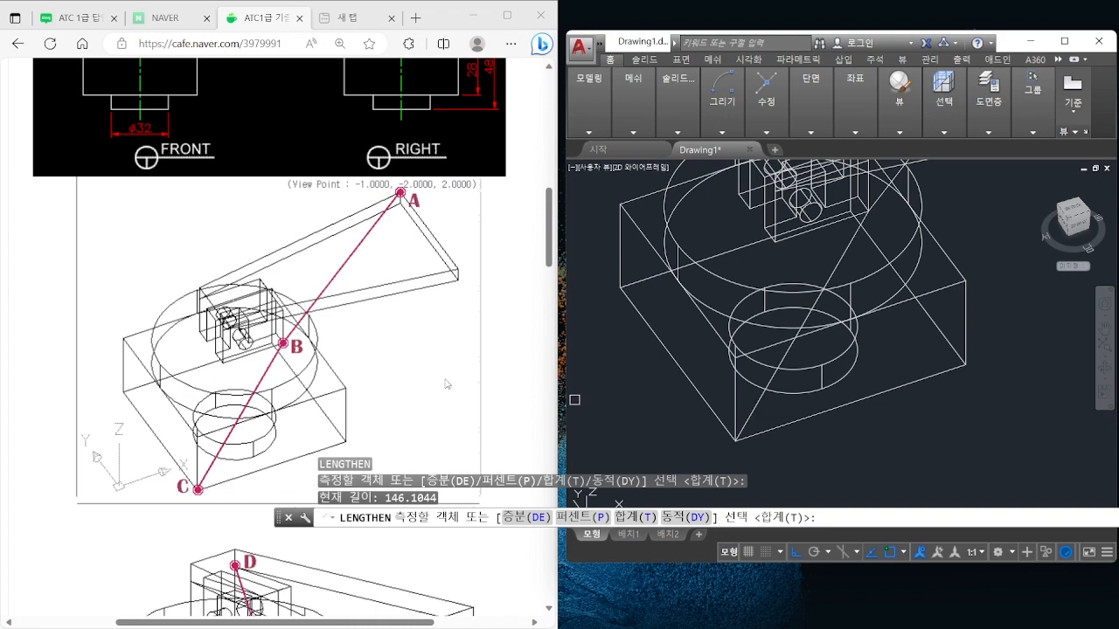
scroll(446, 384, "down", 4)
key("Escape")
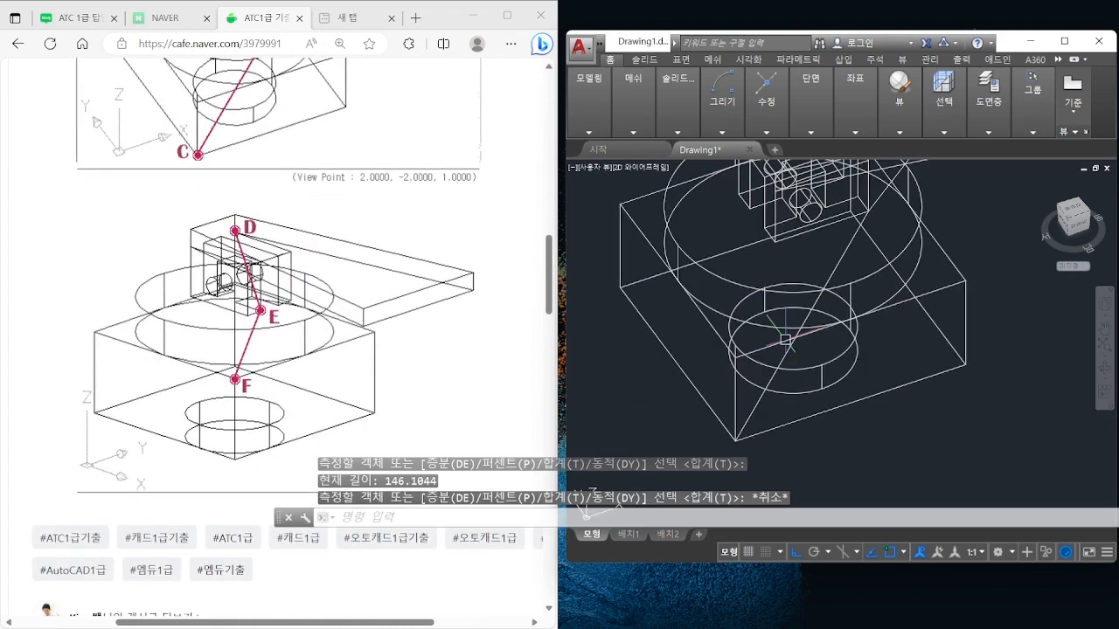
Set the model's viewpoint to 2,-2,1 to match the reference view with points D, E and F
type("-vp")
key("Return")
type("-1")
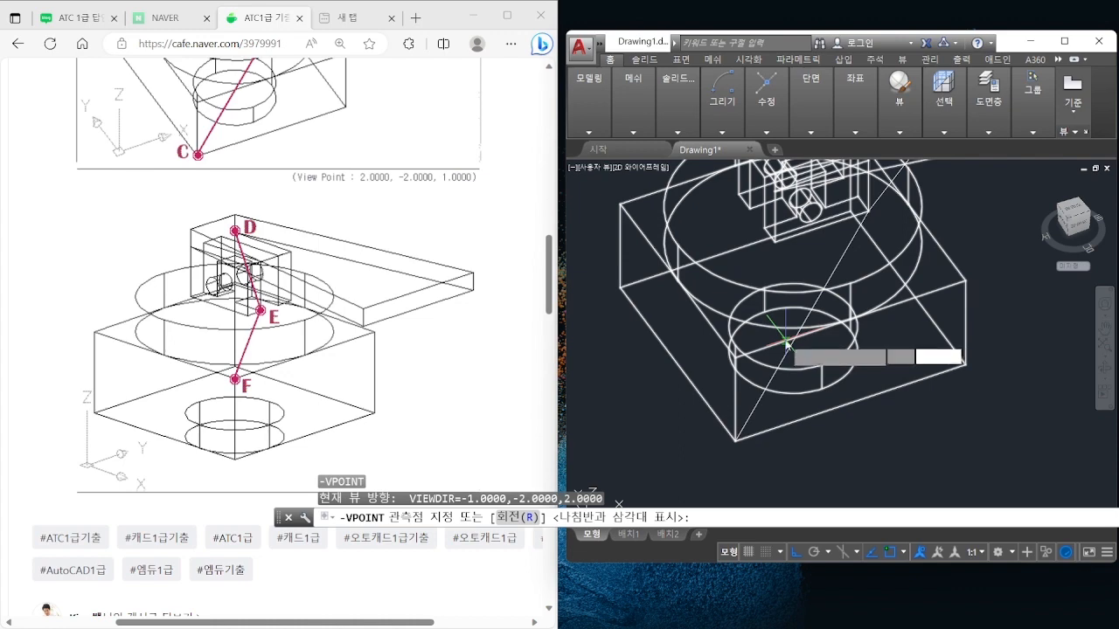
type("1")
key("Return")
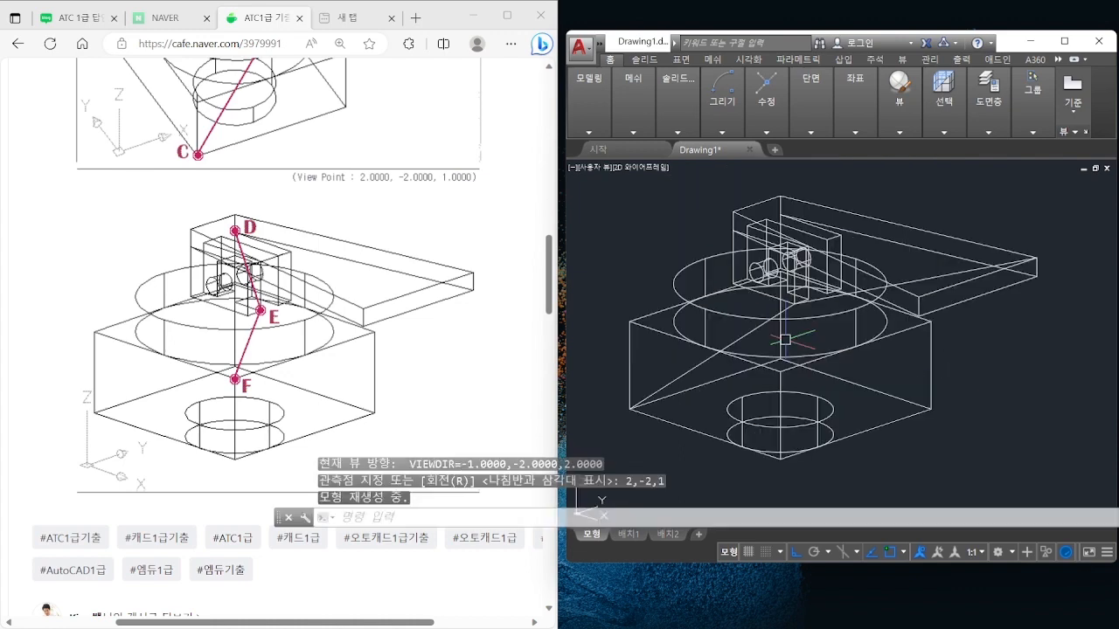
Draw a 3D polyline from F at the block's top corner through E at the bracket's lower corner to D at the arm plate's lower corner
type("3dpoly")
key("Return")
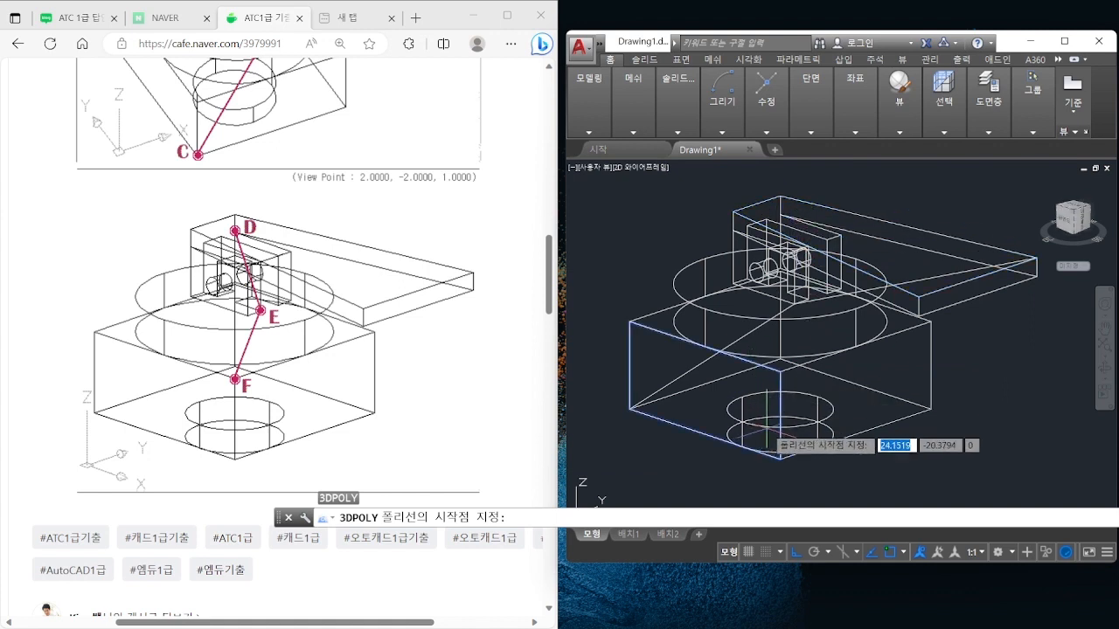
left_click(779, 371)
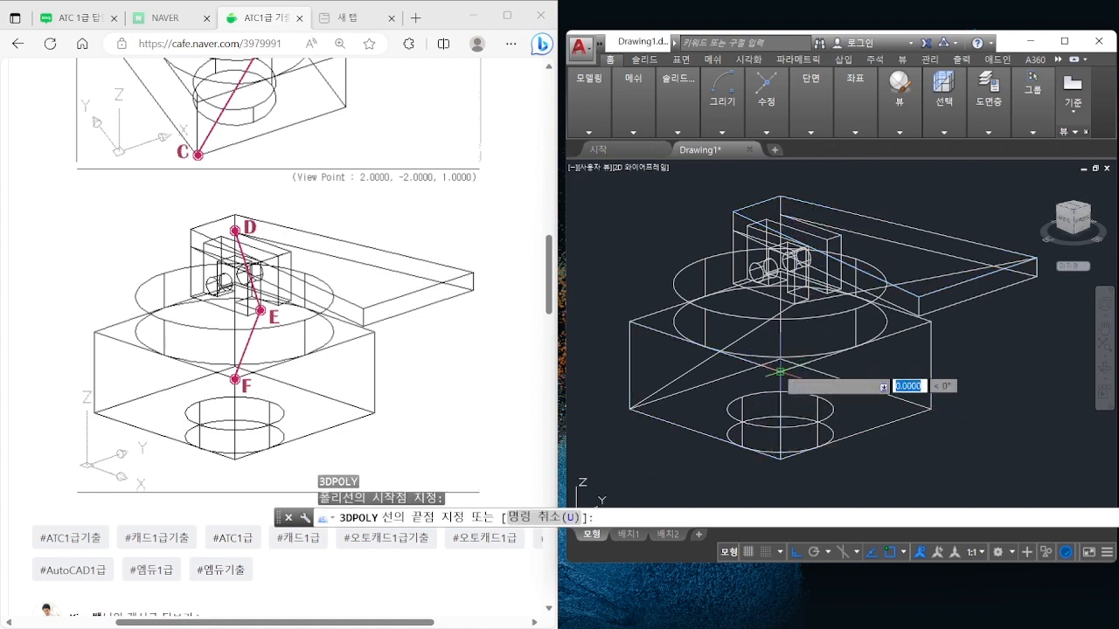
left_click(805, 300)
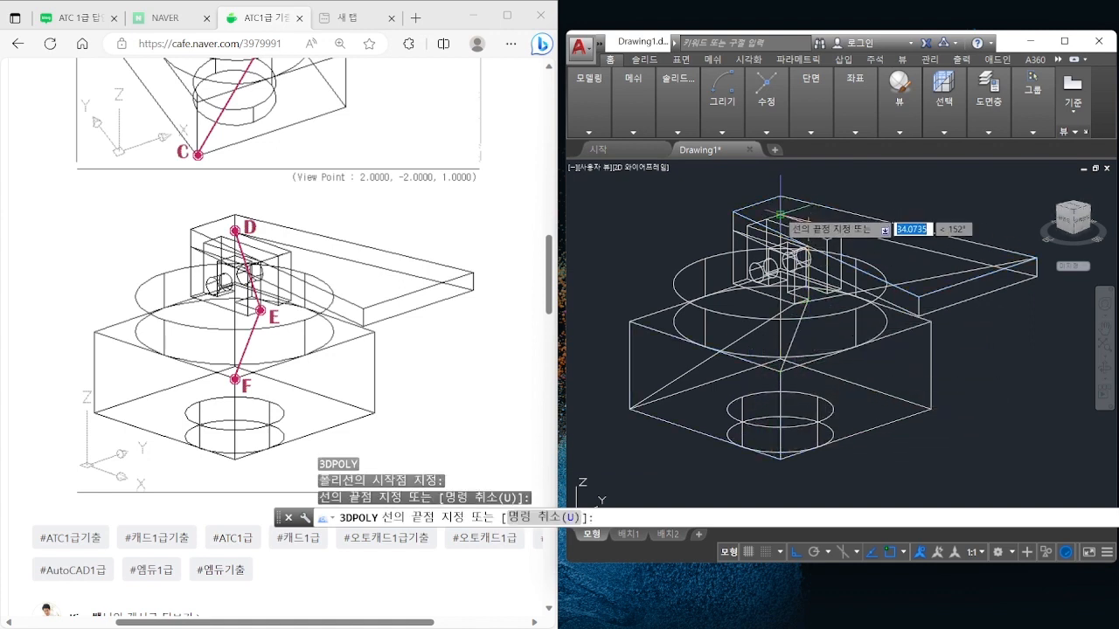
left_click(780, 215)
key("Return")
key("Escape")
key("Escape")
key("Escape")
Measure the length of the D-E-F polyline with Lengthen
type("len")
key("Return")
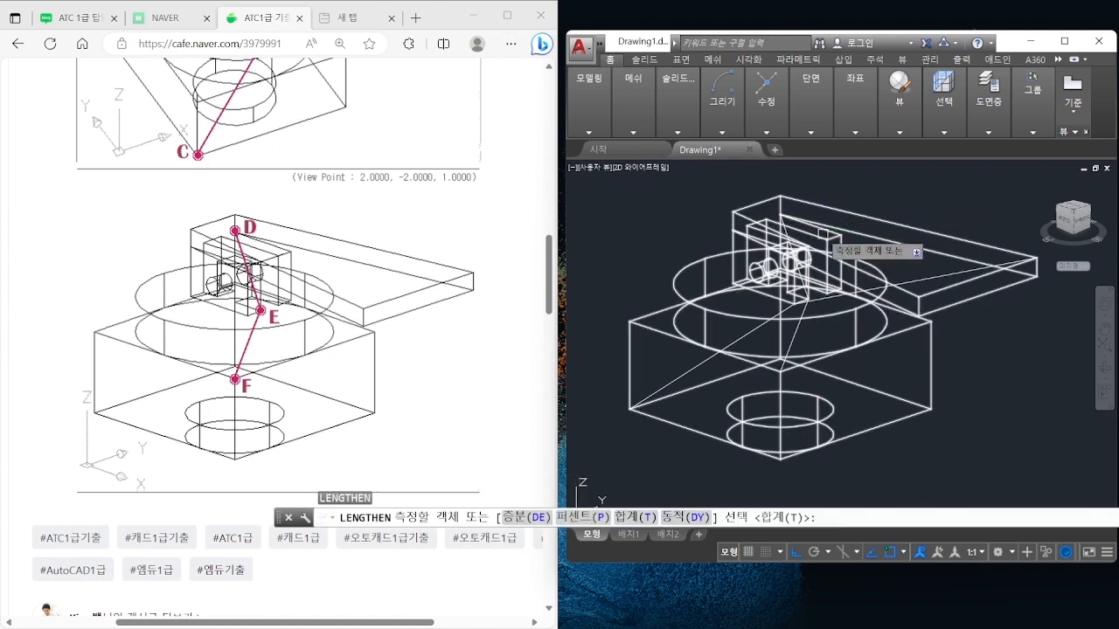
left_click(803, 292)
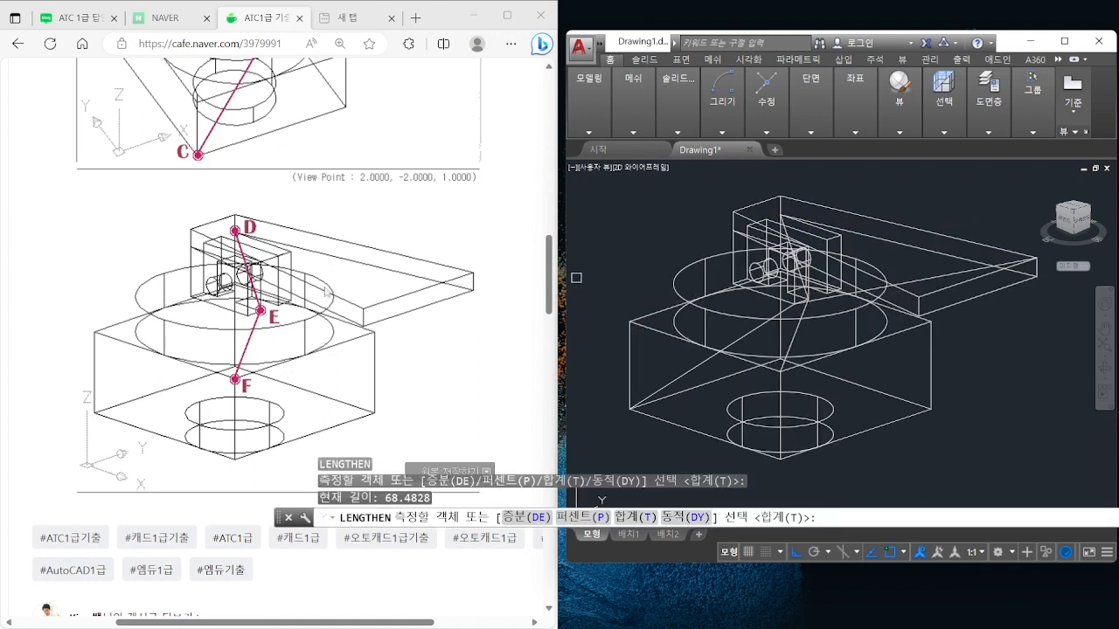